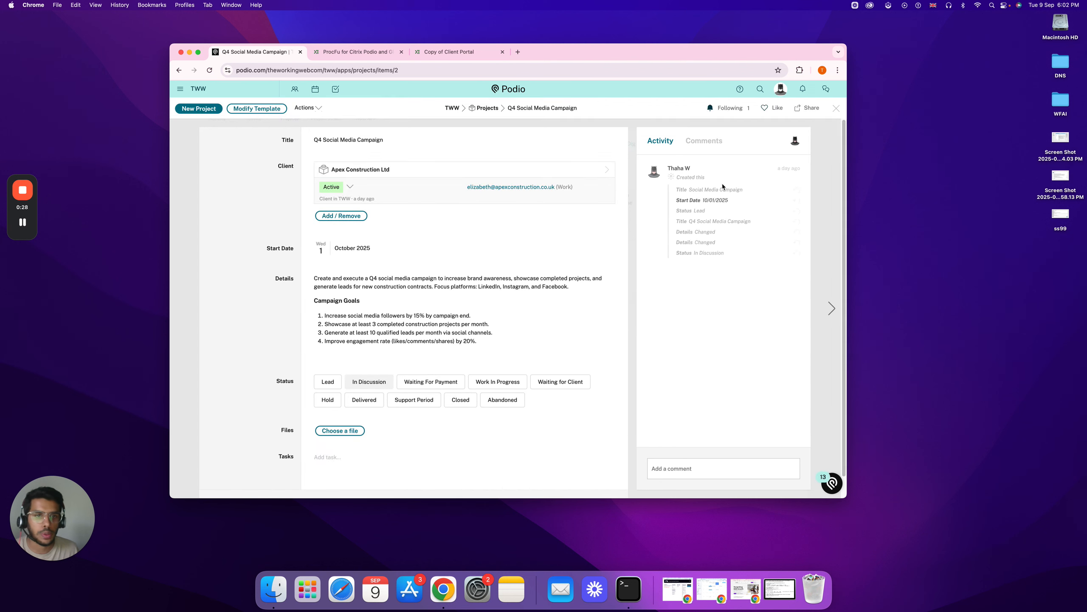
Step: Switch to ProcFu, save the show-project screen with Show Comments enabled, and reload the project page in the client portal
left_click(380, 53)
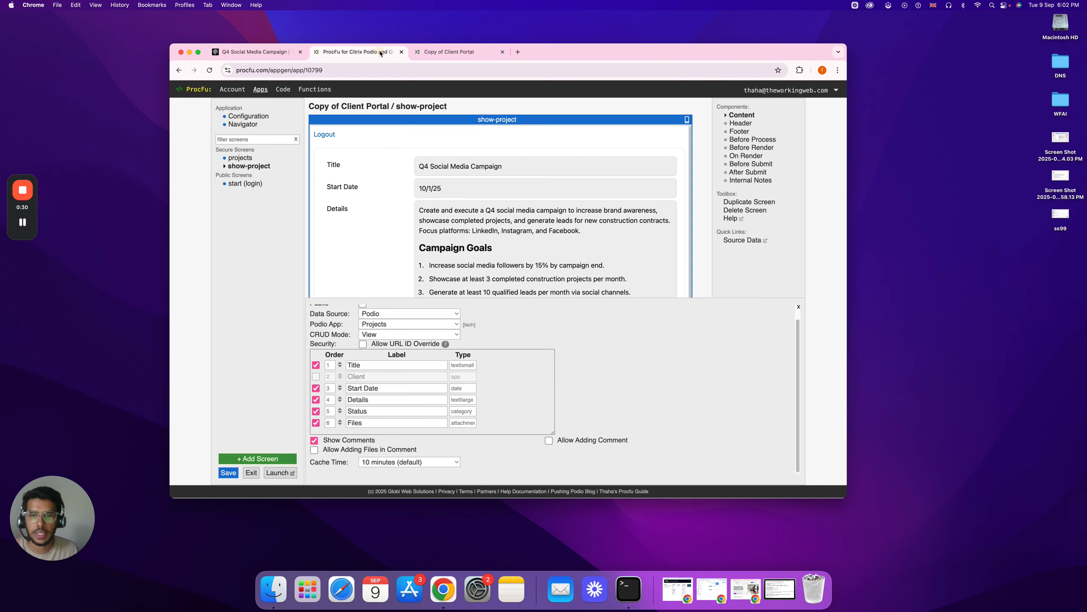
left_click(252, 168)
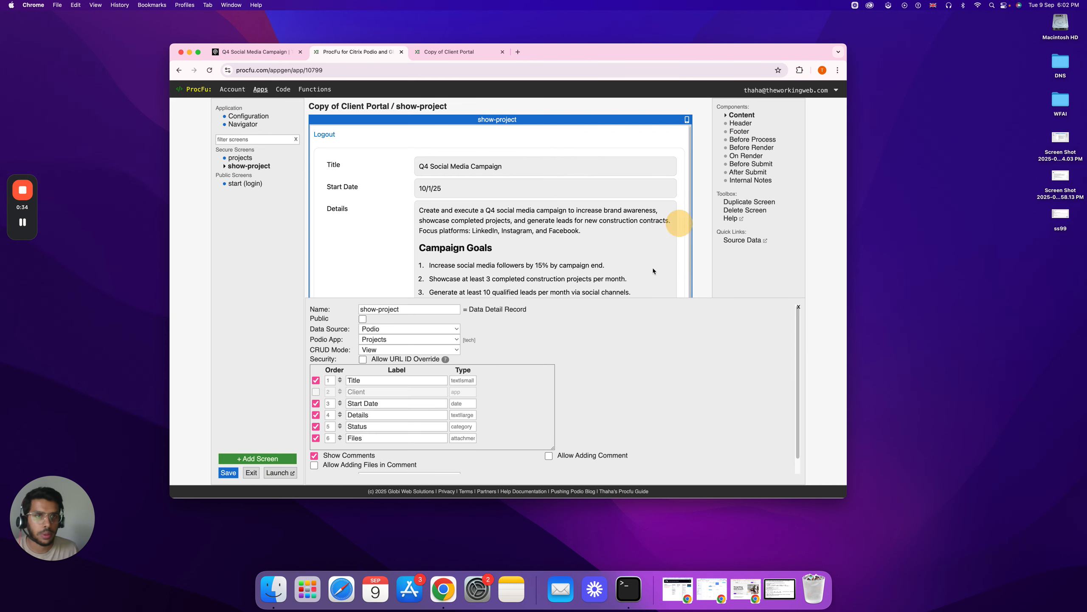
scroll(519, 388, "down", 1)
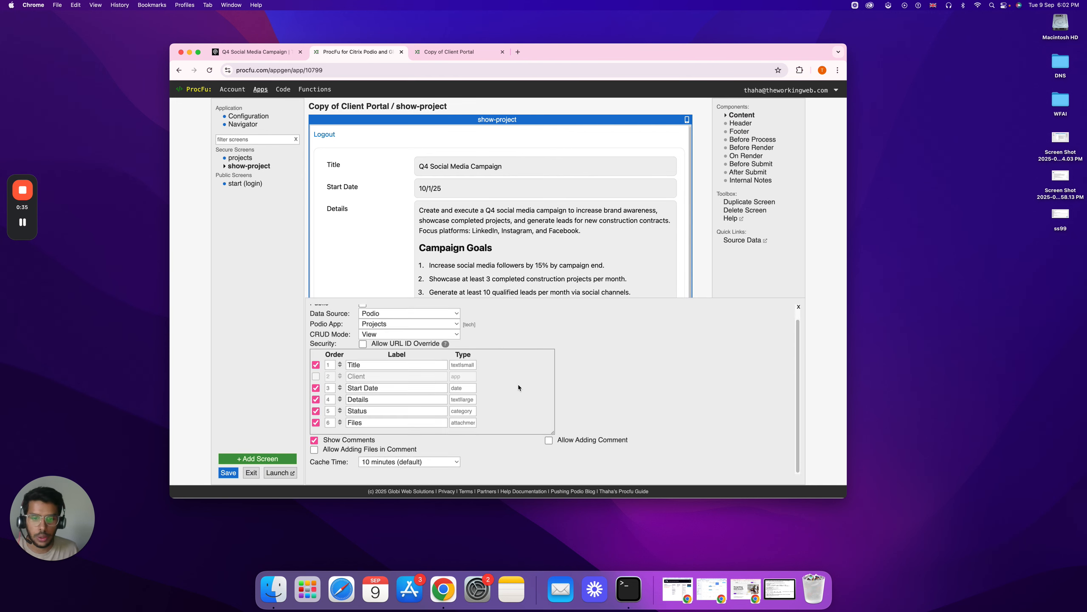
left_click(315, 442)
left_click(315, 441)
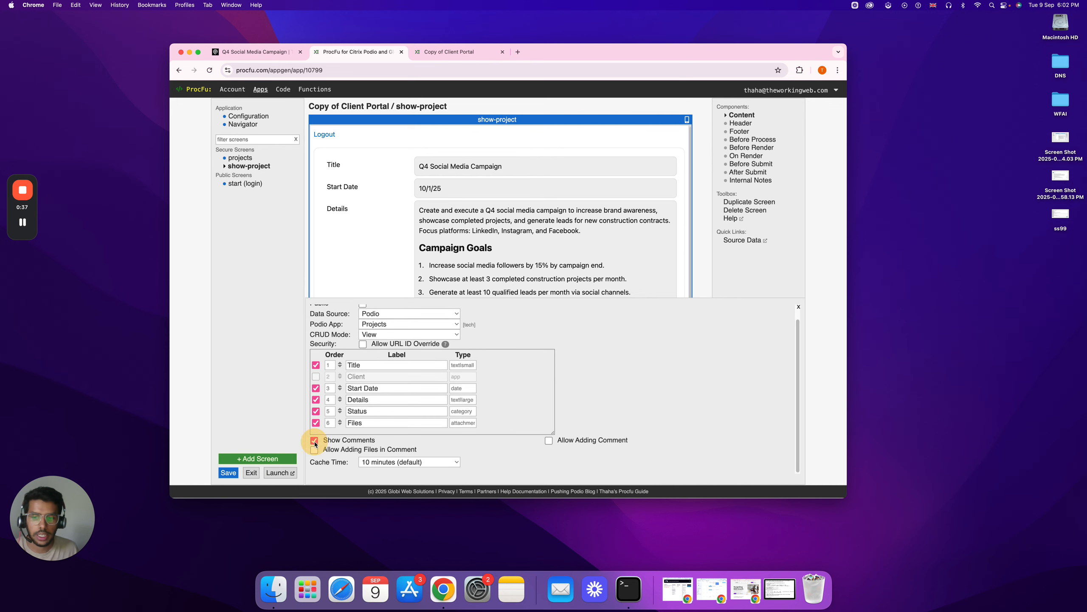
left_click(229, 473)
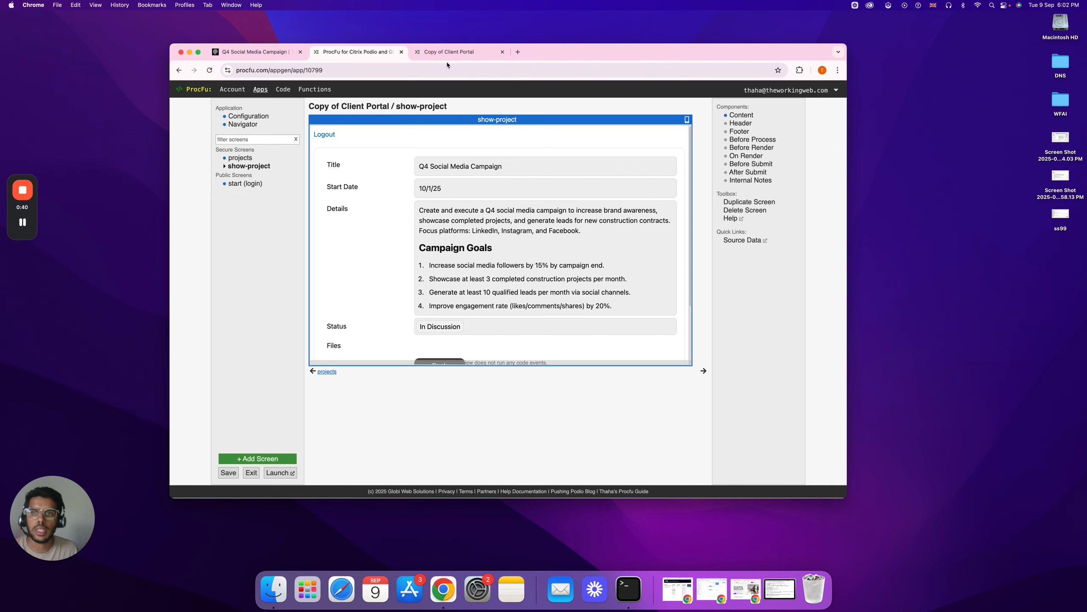
left_click(449, 53)
left_click(209, 70)
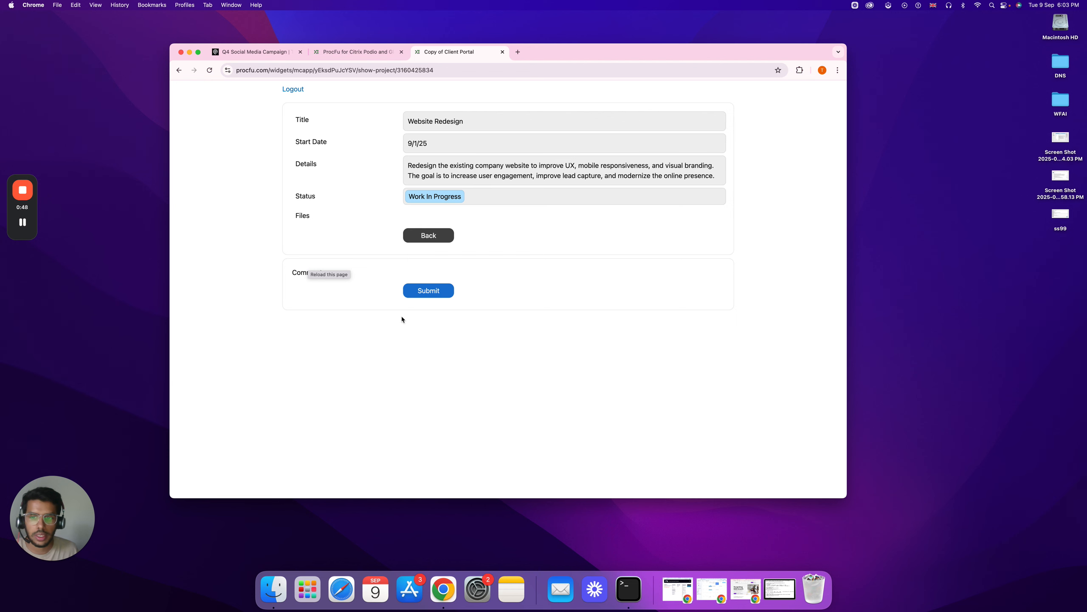
Step: Allow adding comments and files in comments on the show-project screen, set its cache time to No Caching (slower), and save
left_click(348, 56)
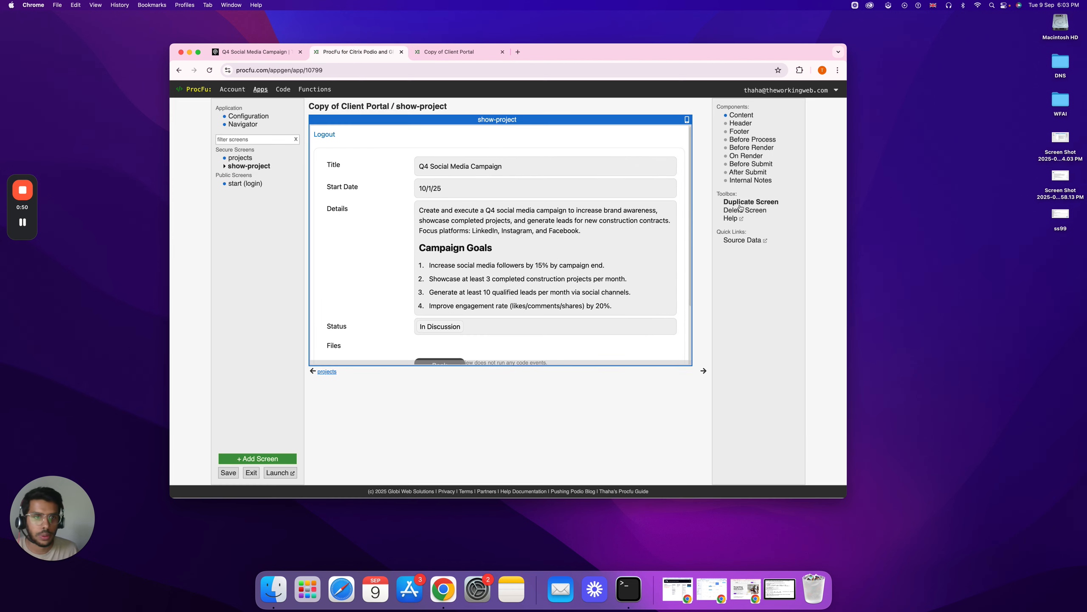
left_click(741, 116)
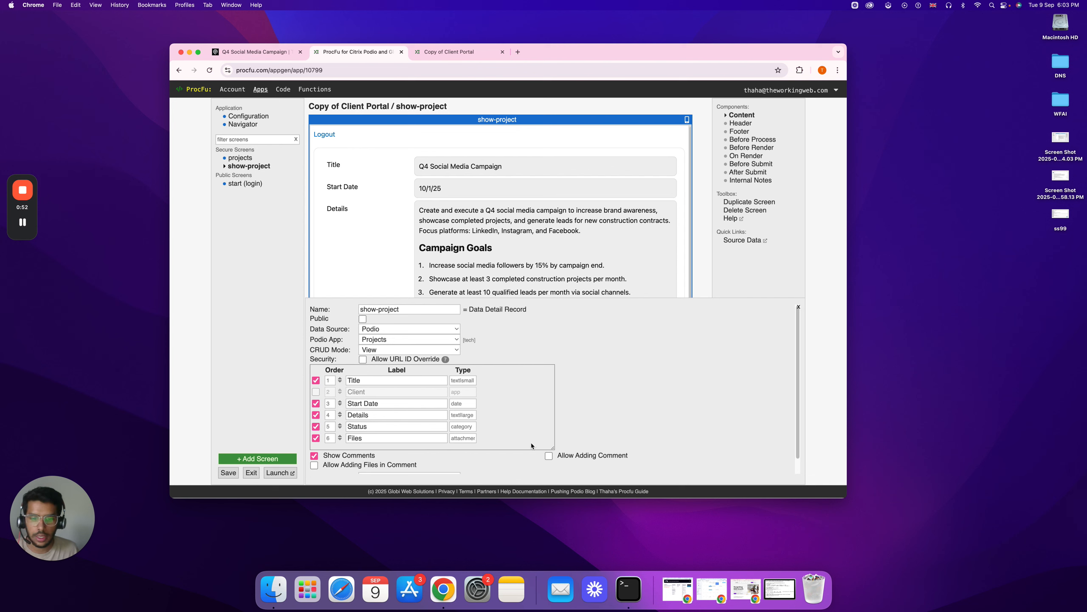
scroll(525, 442, "down", 1)
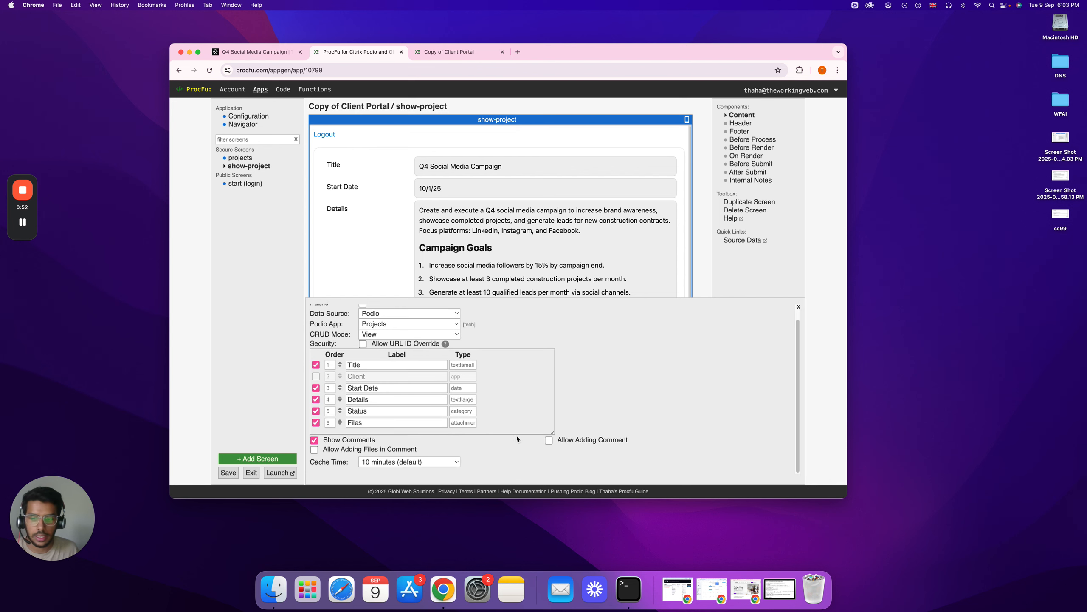
left_click(548, 440)
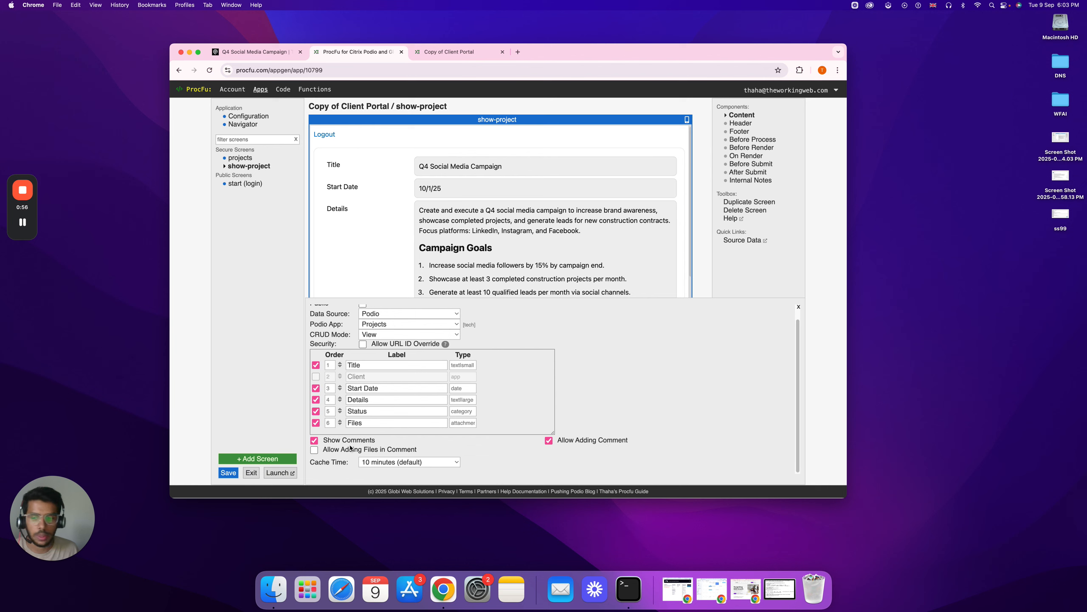
left_click(316, 450)
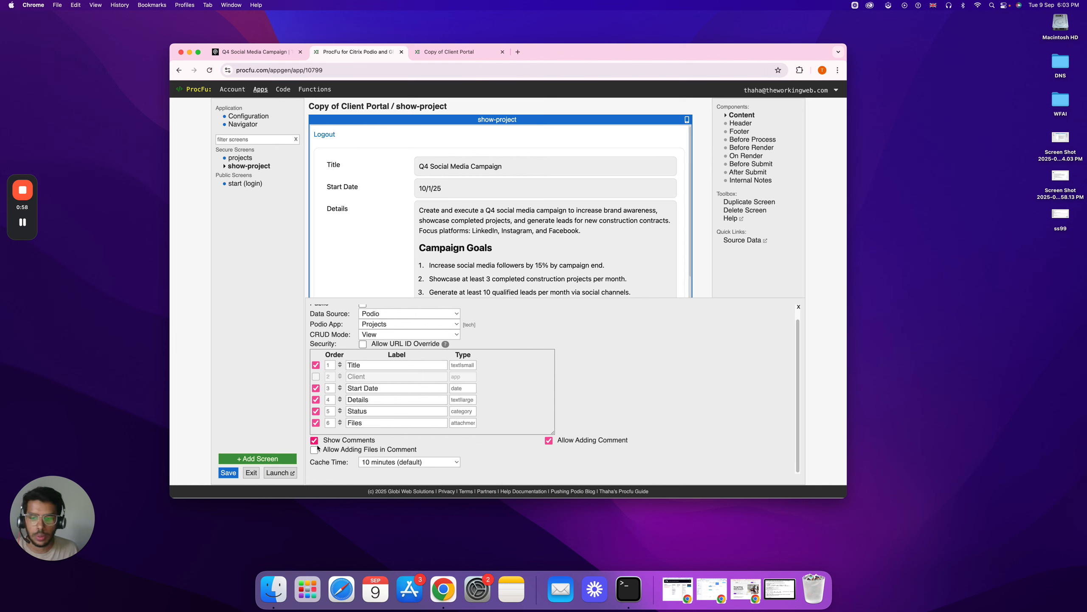
left_click(409, 462)
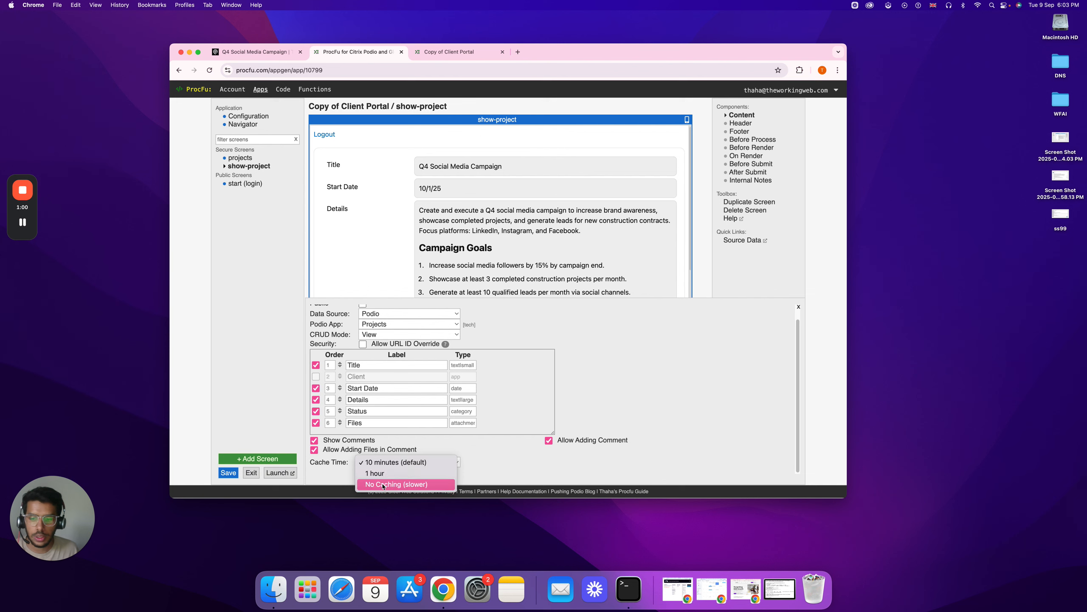
left_click(385, 481)
left_click(228, 473)
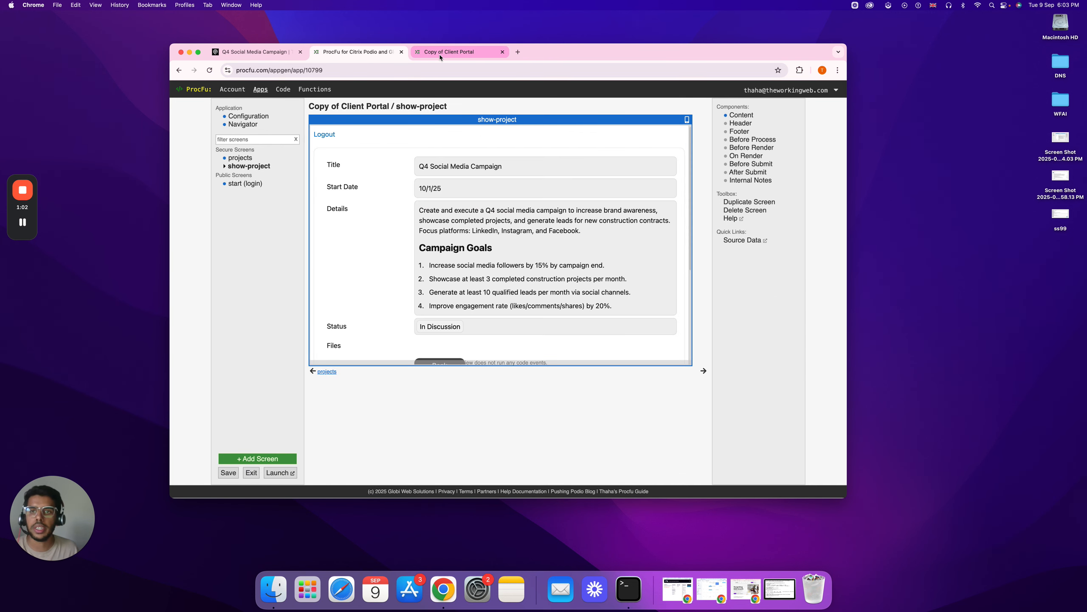
Step: Reload the client portal, submit the comment "hey what is going on with the project?" on the Website Redesign project, and reopen the project
left_click(449, 52)
left_click(209, 70)
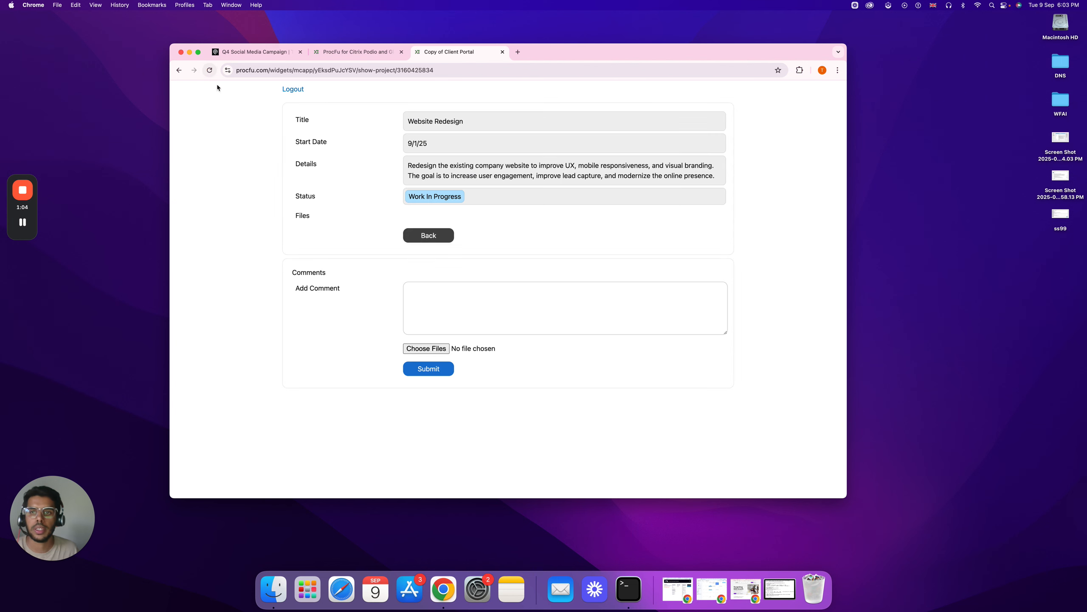
left_click_drag(633, 52, 667, 36)
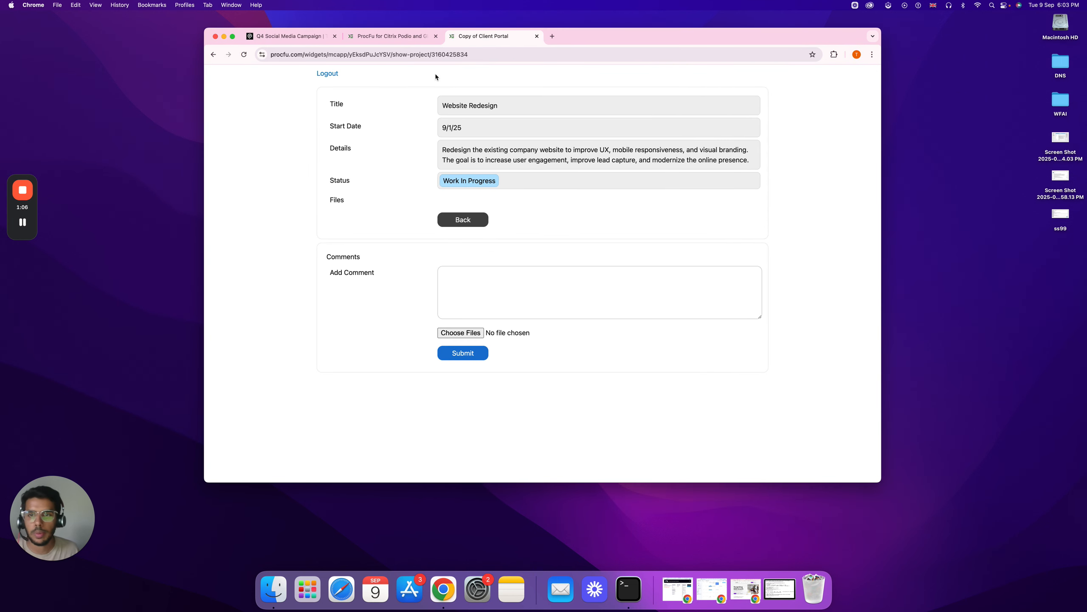
left_click(489, 297)
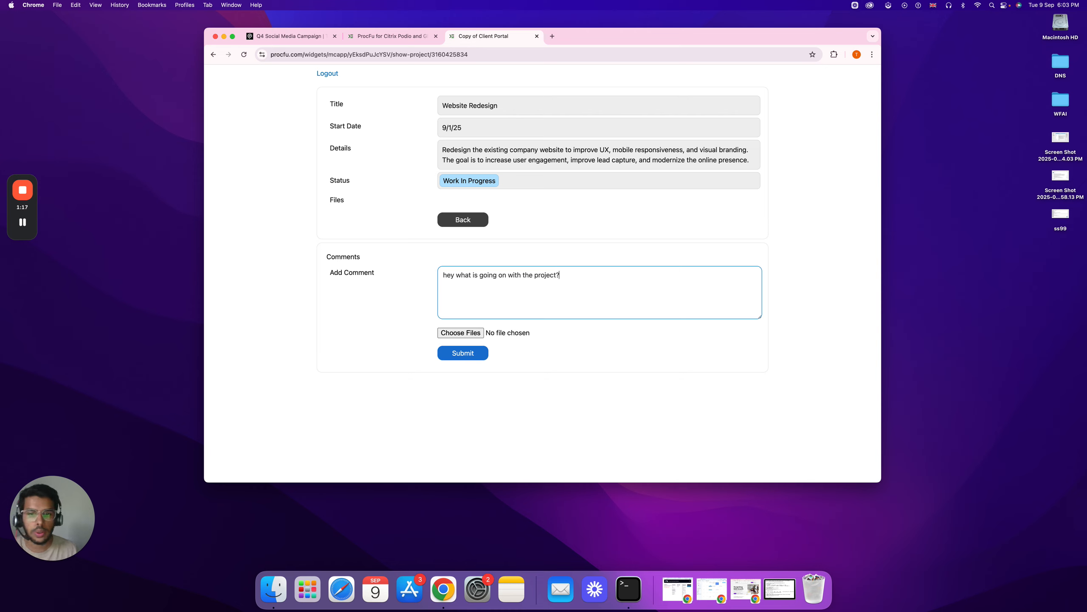
left_click(462, 353)
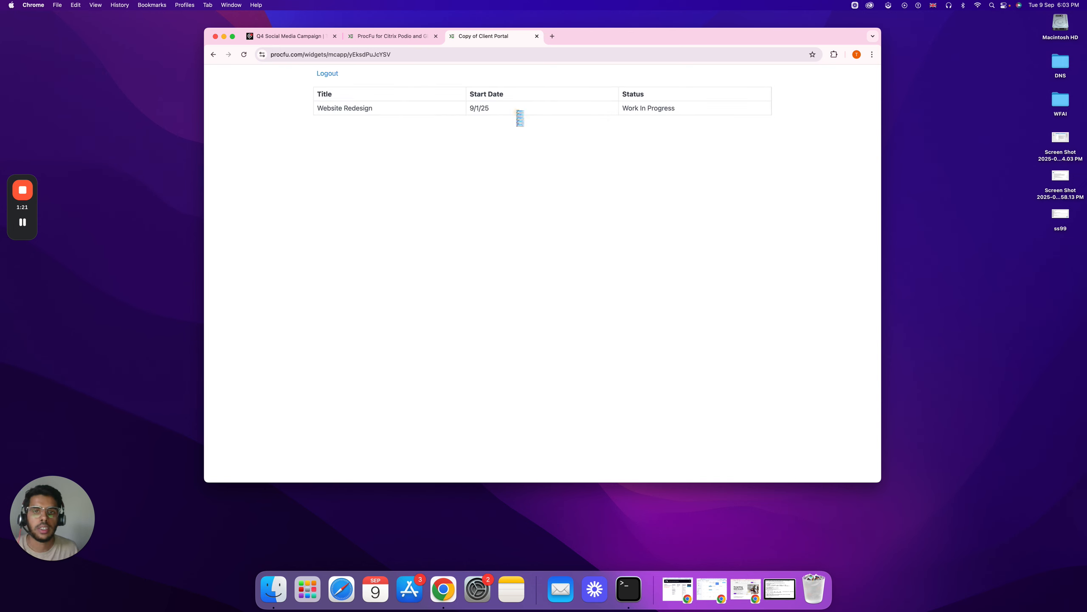
left_click(517, 112)
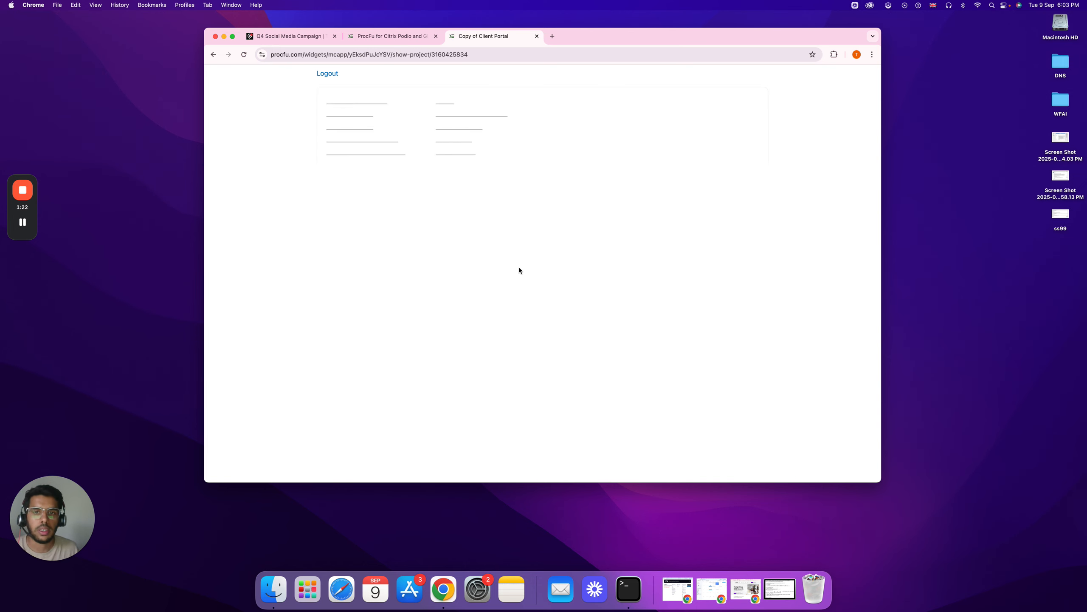
Step: Reply "something" to the new comment on the Website Redesign item in Podio, and reload the project page in the client portal
left_click(289, 38)
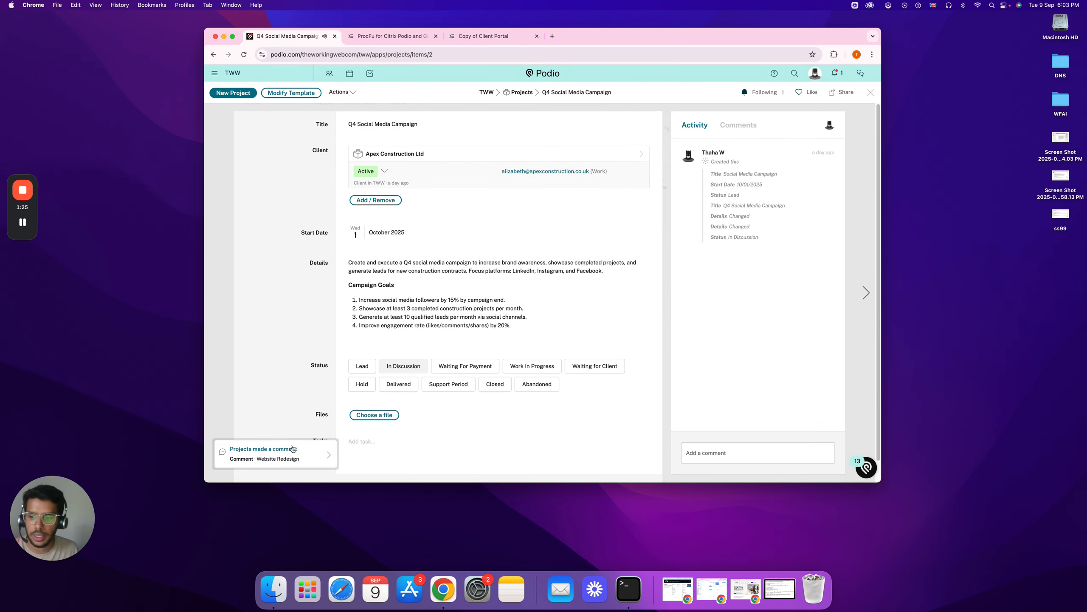
left_click(268, 457)
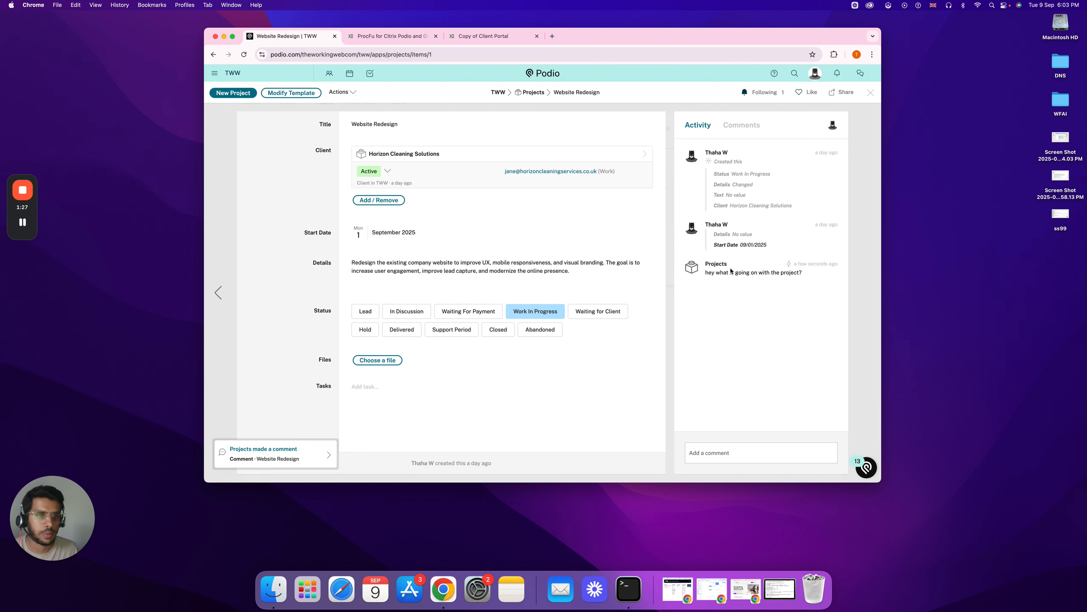
left_click(712, 448)
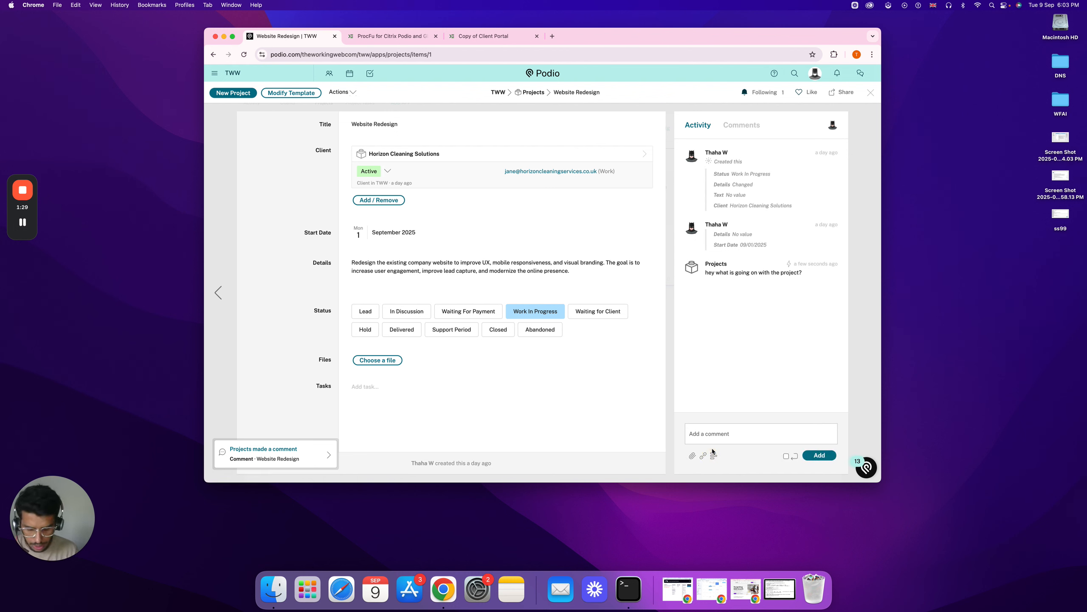
type("something")
key("Return")
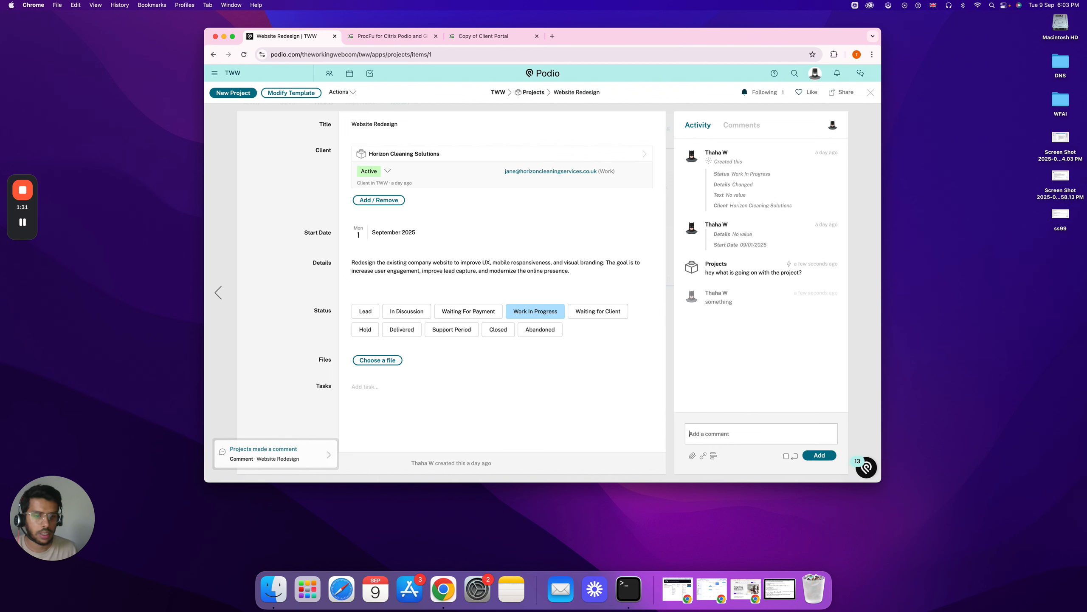
left_click(458, 36)
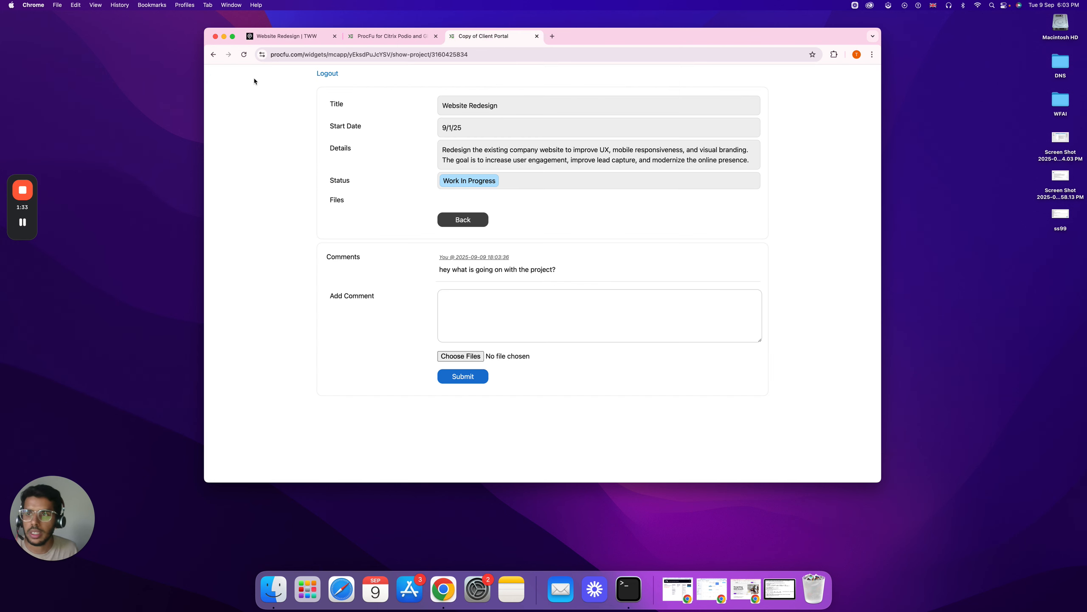
left_click(244, 55)
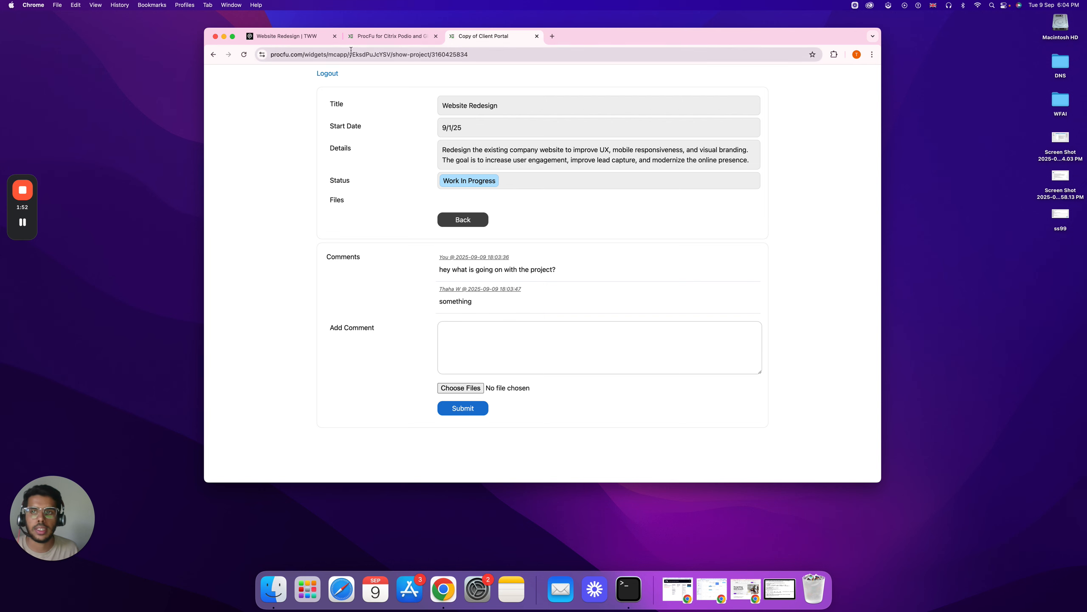
Step: Switch to Podio, open the Project Tasks app and examine the fields of a new project task form
left_click(296, 36)
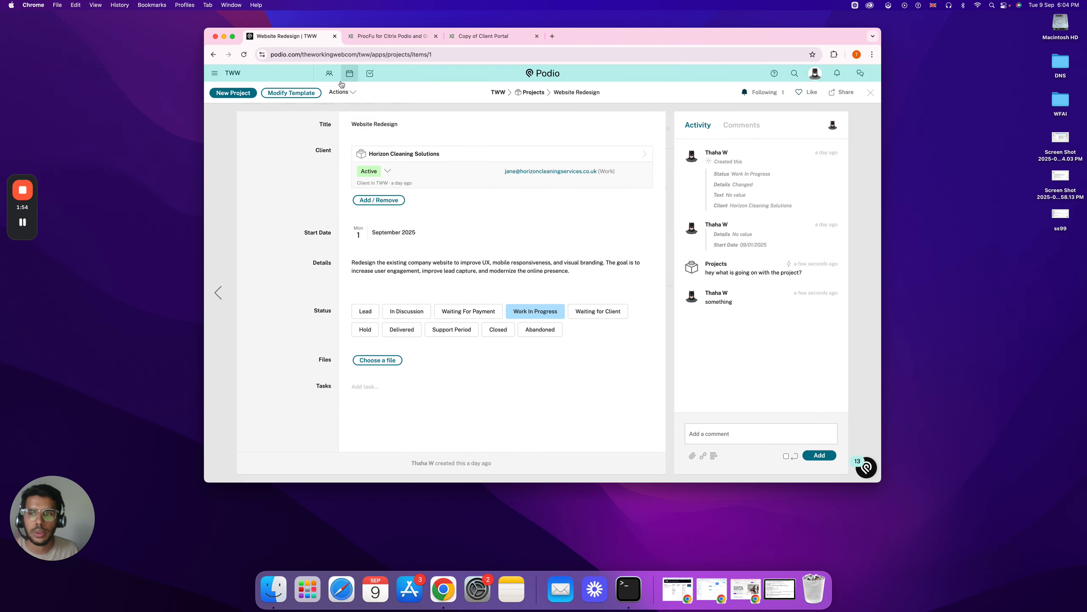
left_click(230, 154)
left_click(362, 98)
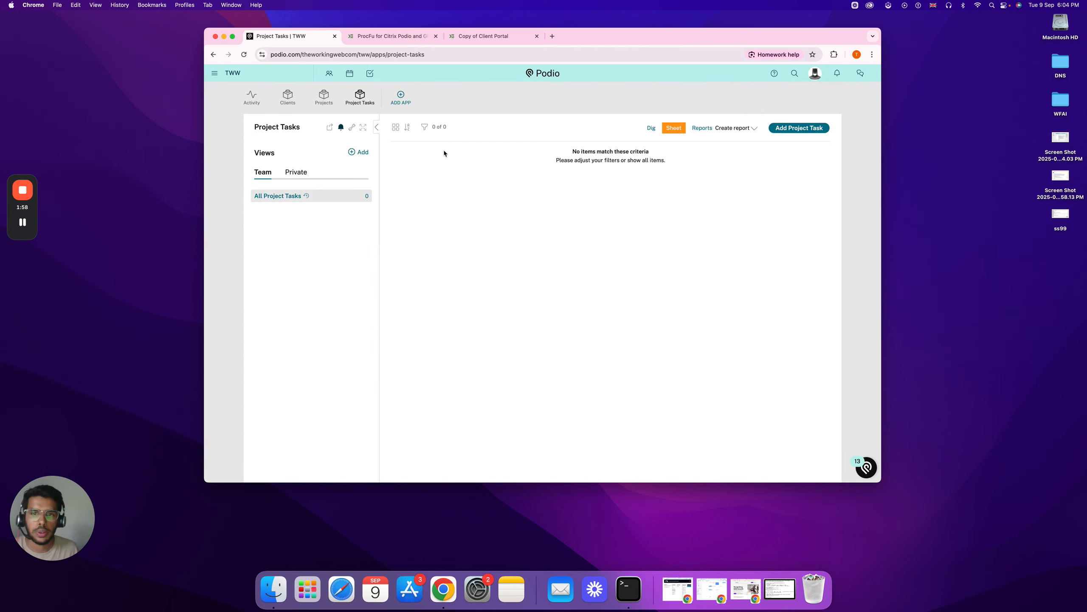
left_click(800, 128)
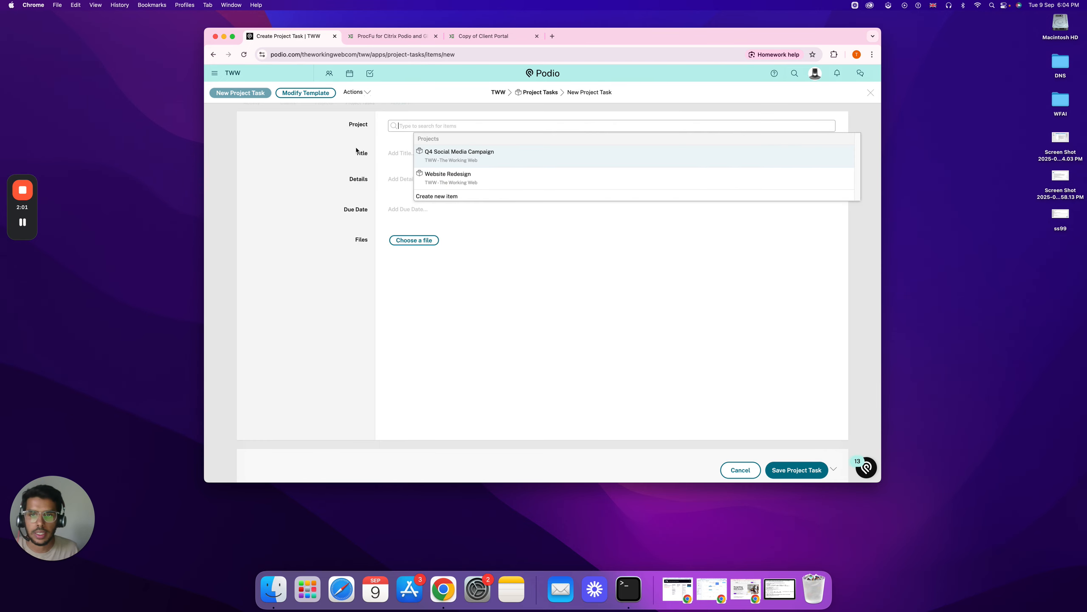
left_click(301, 173)
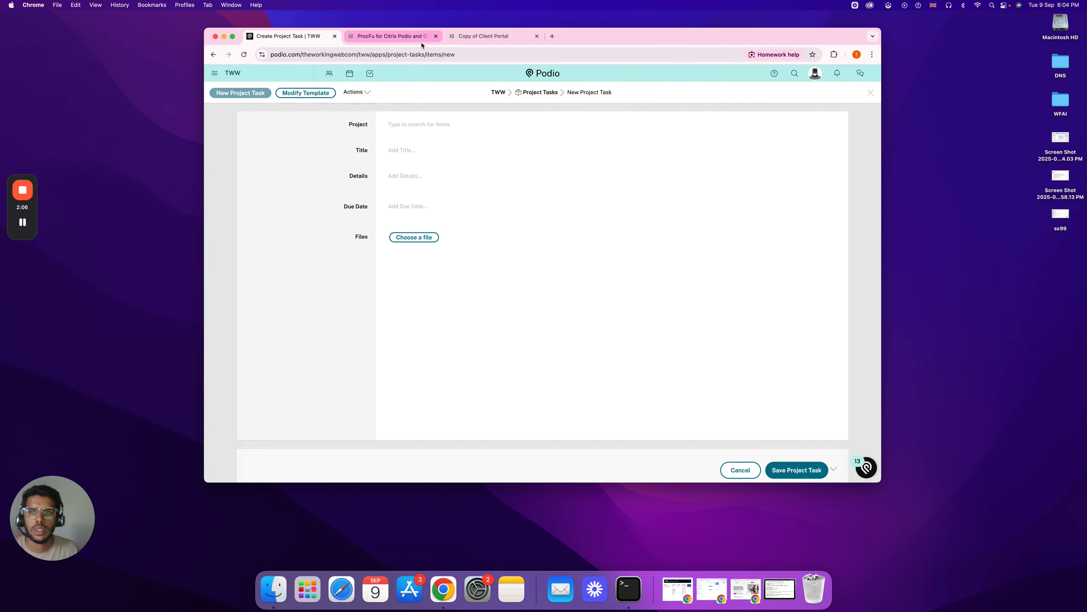
Step: Switch to ProcFu and duplicate the projects screen of the Copy of Client Portal app
left_click(476, 38)
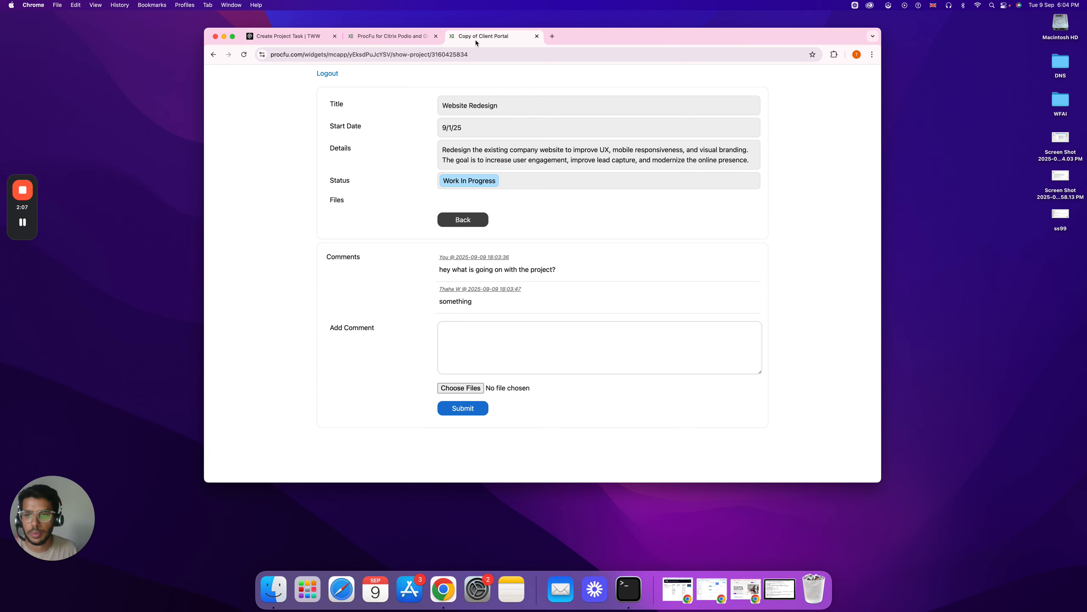
left_click(368, 36)
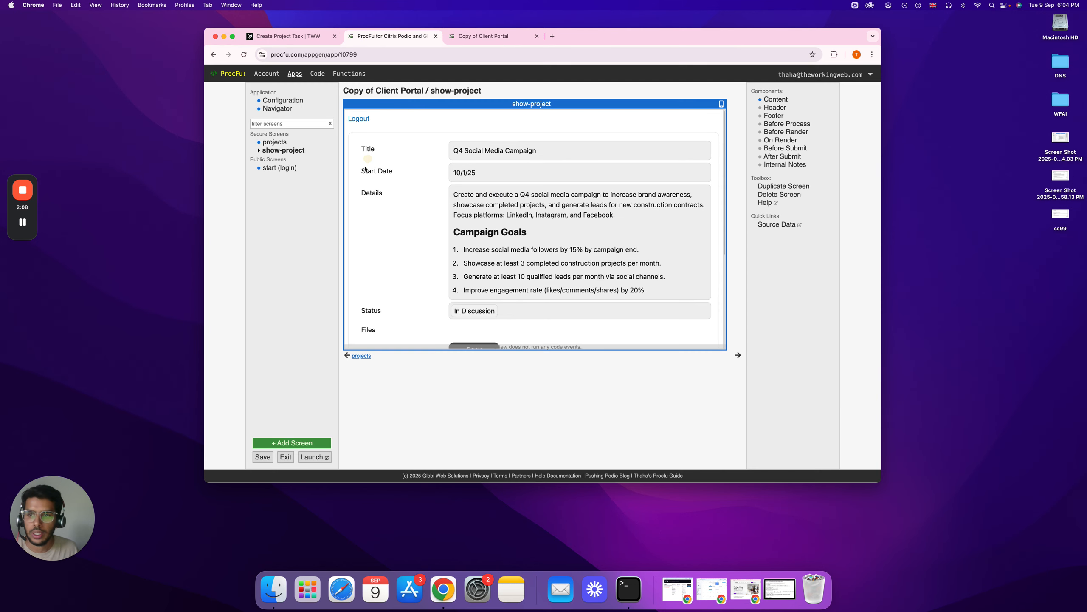
left_click(273, 143)
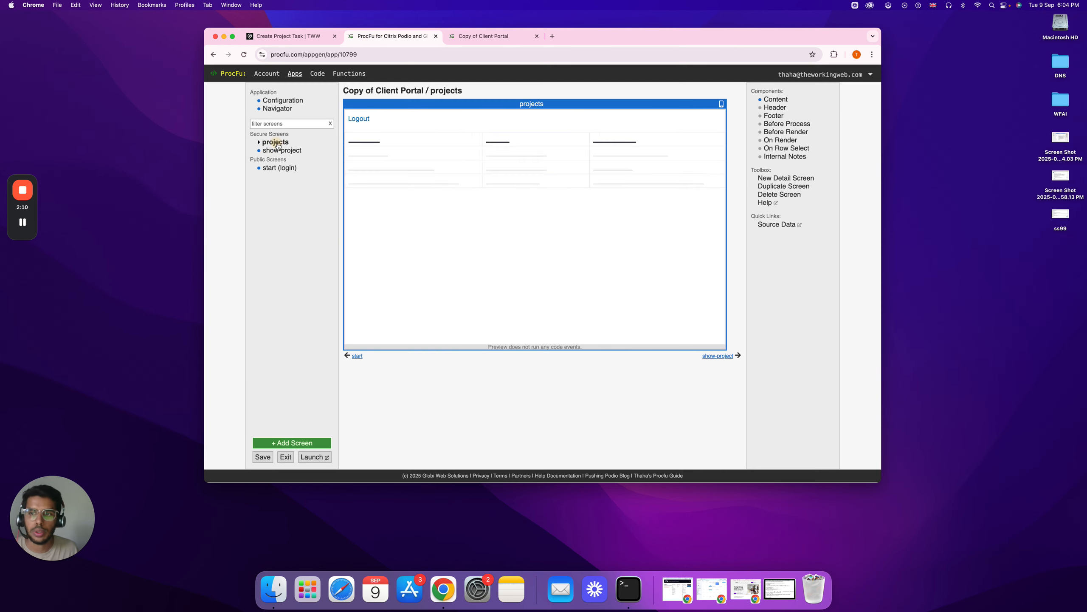
left_click(769, 189)
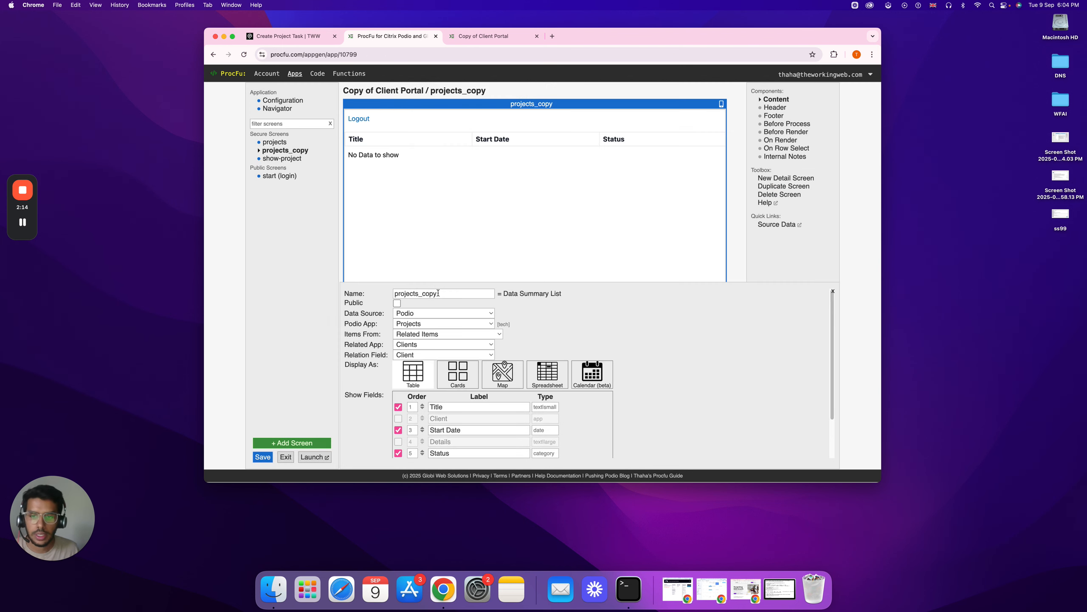
Step: Rename the duplicated projects screen as project-tasks
double_click(438, 293)
key("Right")
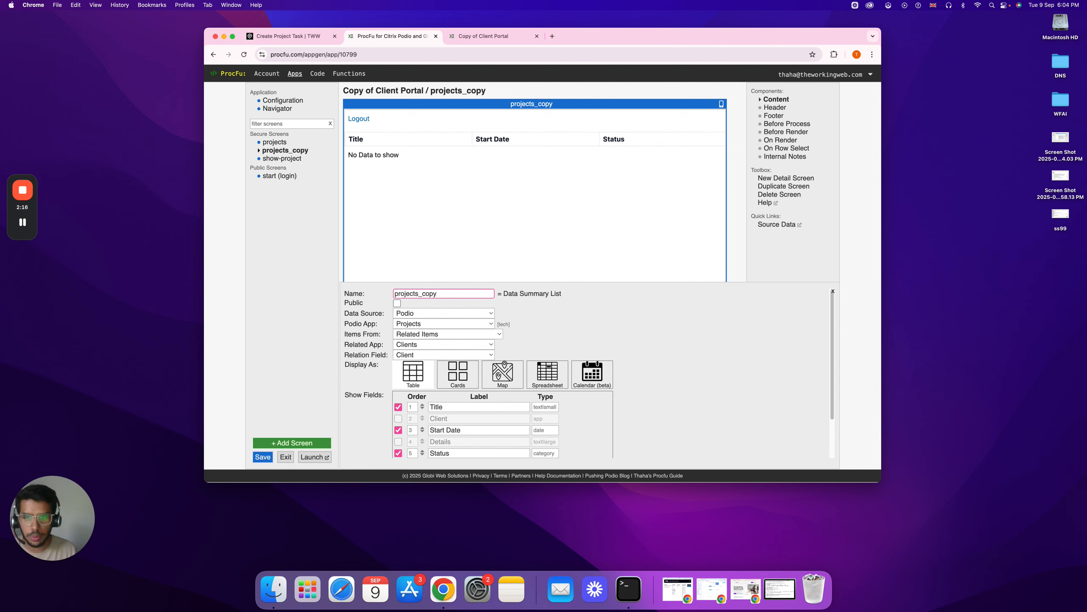
key("BackSpace")
key("BackSpace")
key("BackSpace")
key("BackSpace")
key("BackSpace")
key("BackSpace")
type("-ta")
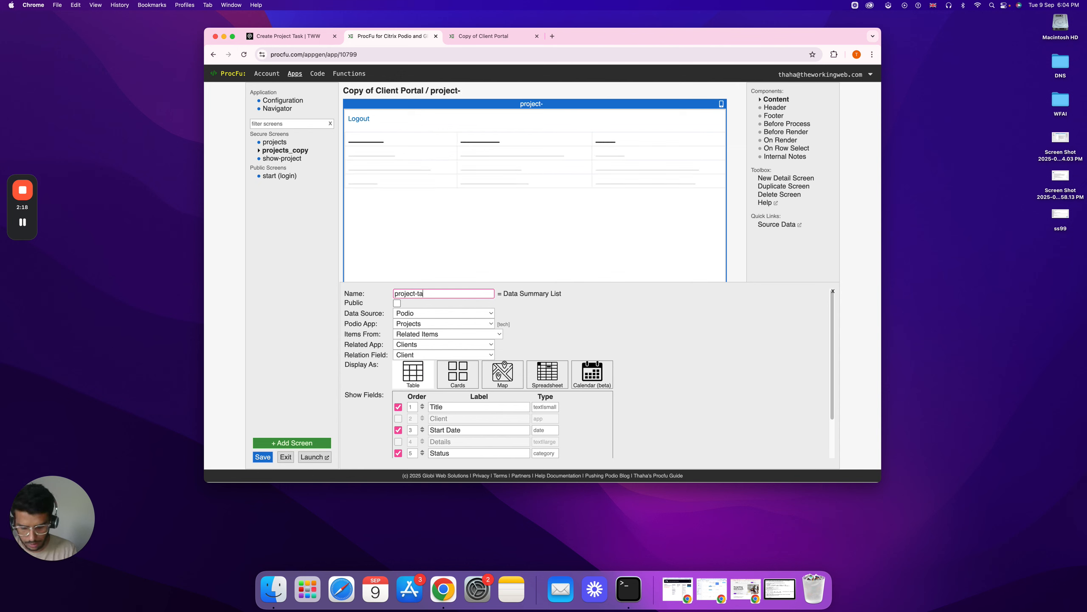
type("sks")
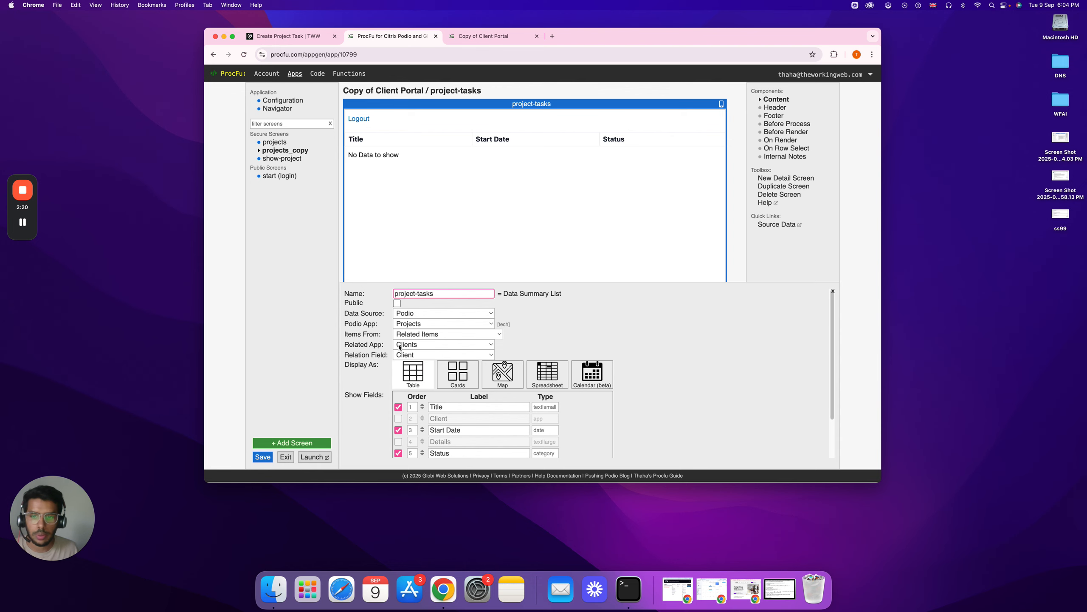
Step: Set the Podio app of the project-tasks screen to Project Tasks from the TWW workspace
left_click(421, 328)
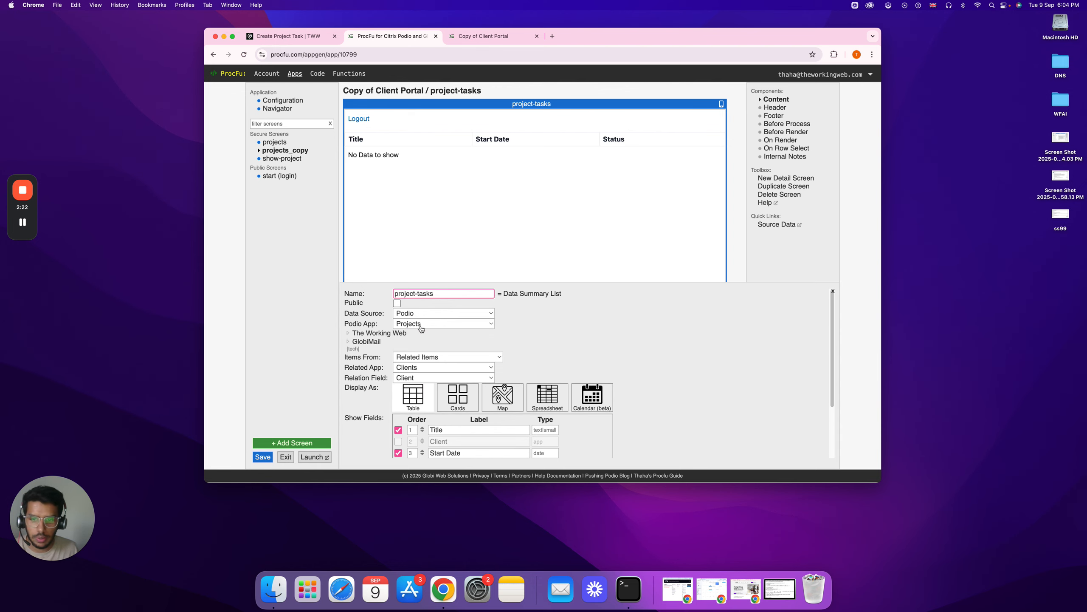
left_click(412, 333)
scroll(386, 399, "down", 1)
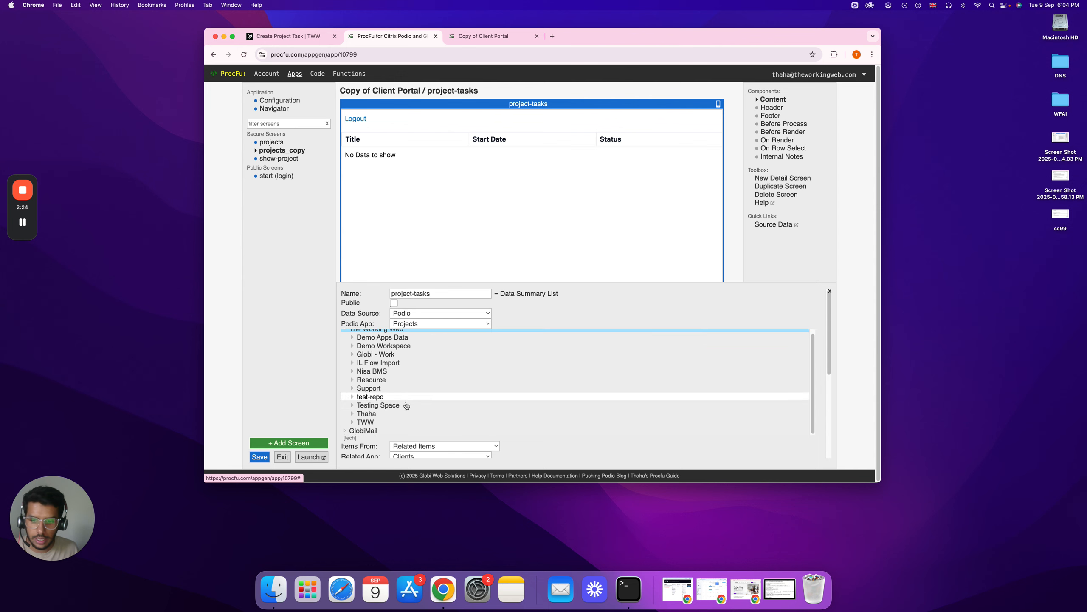
left_click(367, 422)
scroll(427, 407, "down", 5)
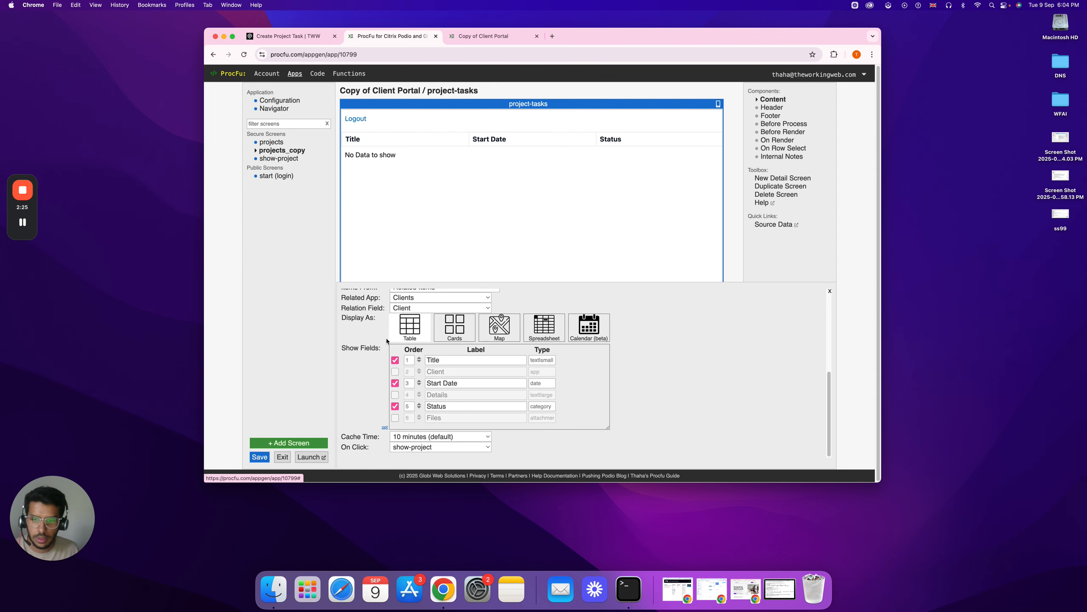
scroll(387, 342, "up", 5)
left_click(395, 426)
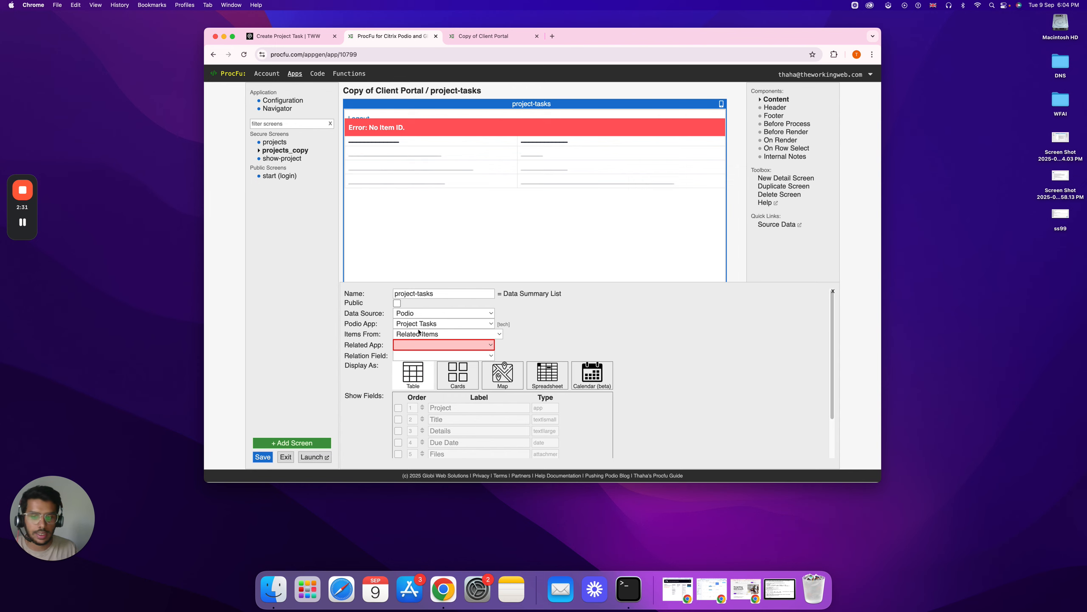
Step: Relate the project-tasks screen's items to the Projects app through the Project relation field
left_click(414, 344)
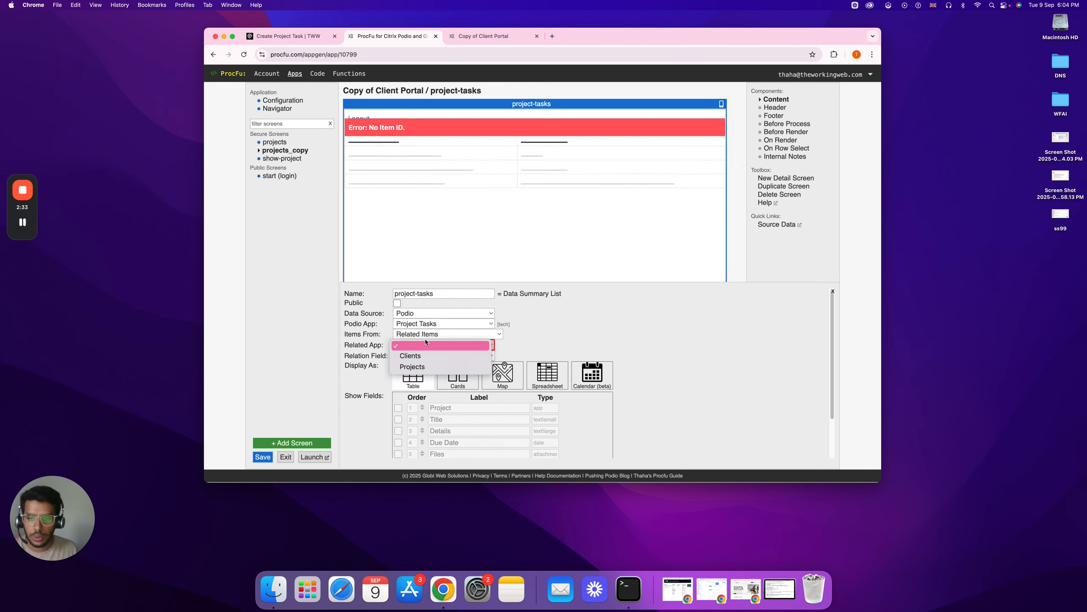
left_click(410, 368)
left_click(415, 355)
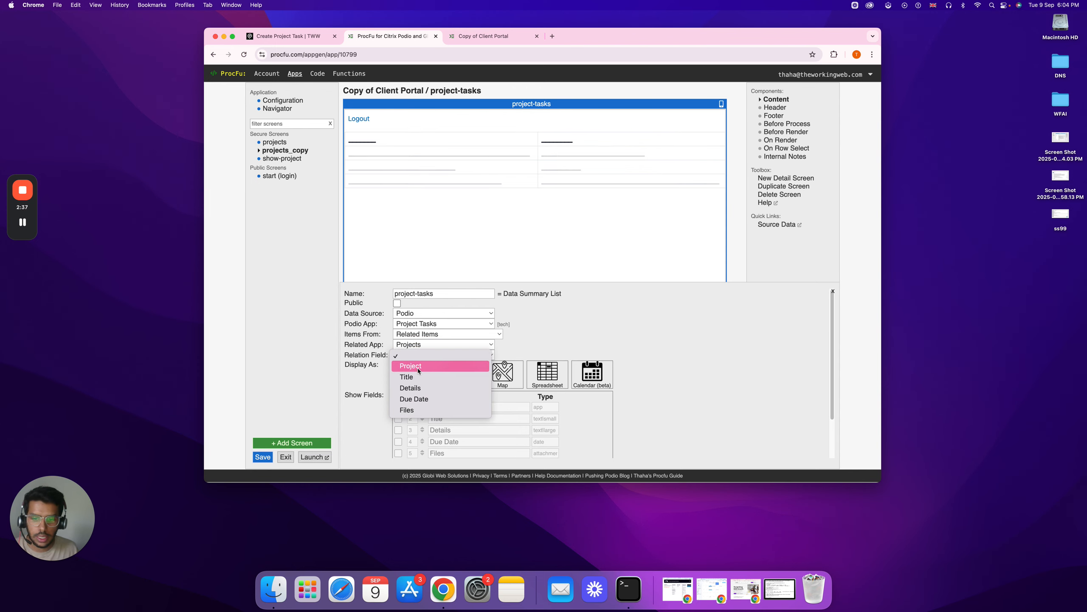
left_click(419, 367)
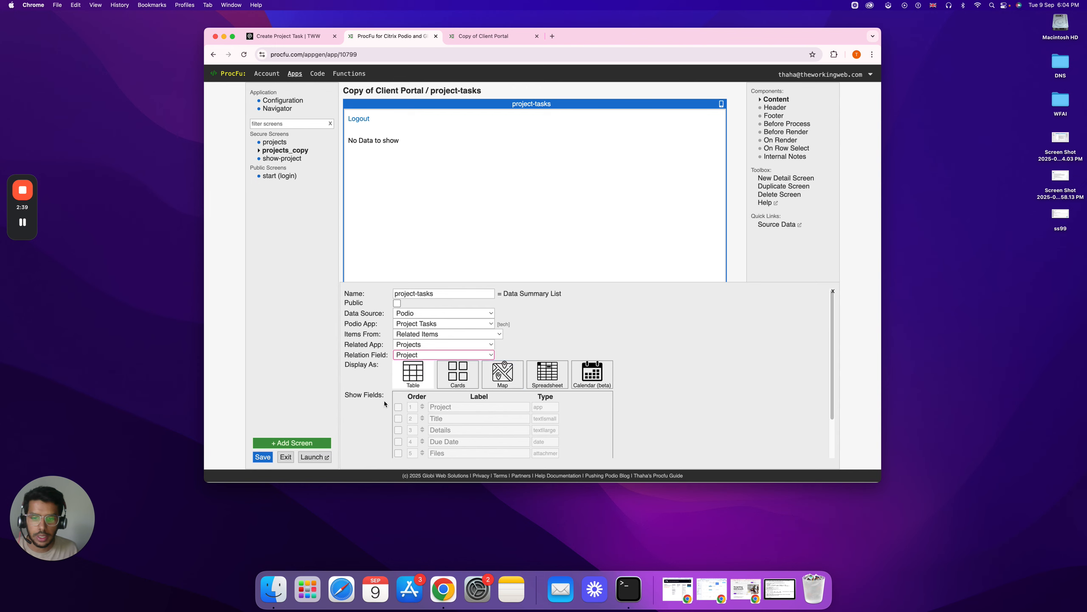
Step: Show only the Title, Details and Due Date fields in the project-tasks table and save the app
left_click(399, 408)
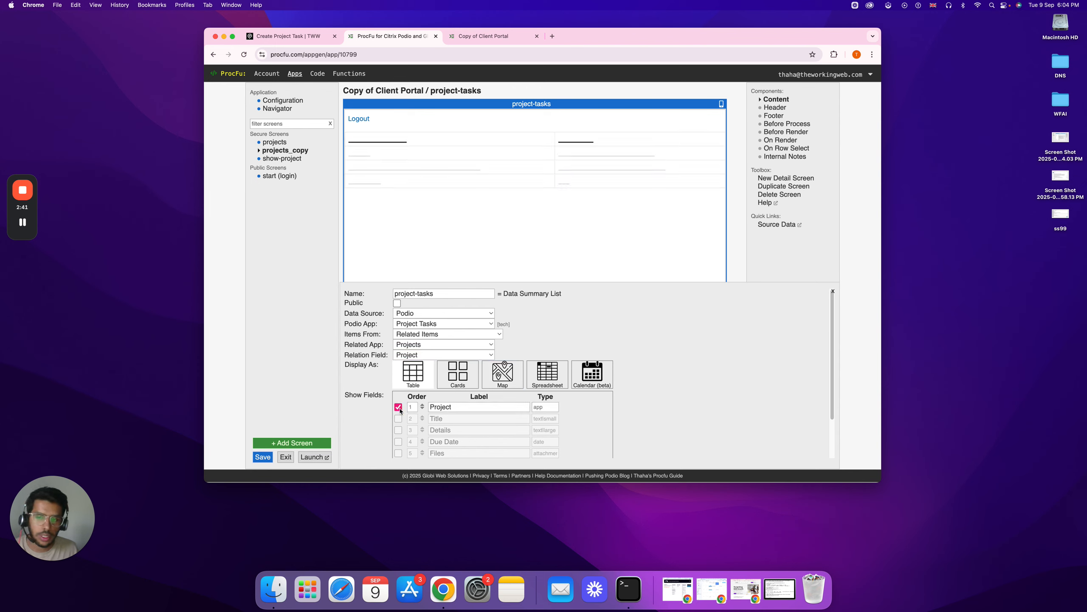
left_click(399, 407)
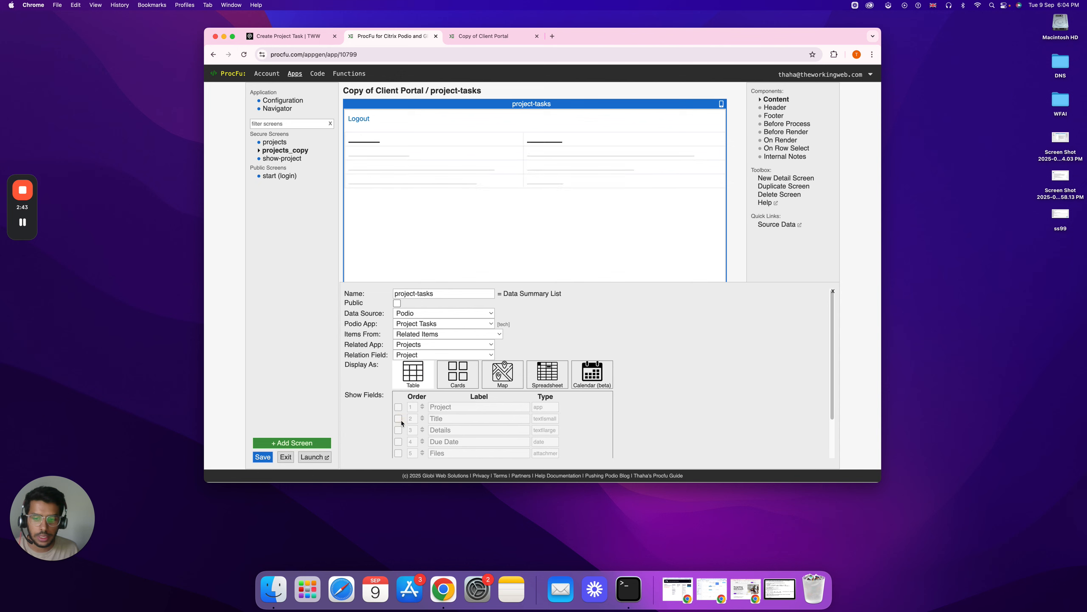
left_click(399, 418)
left_click(399, 430)
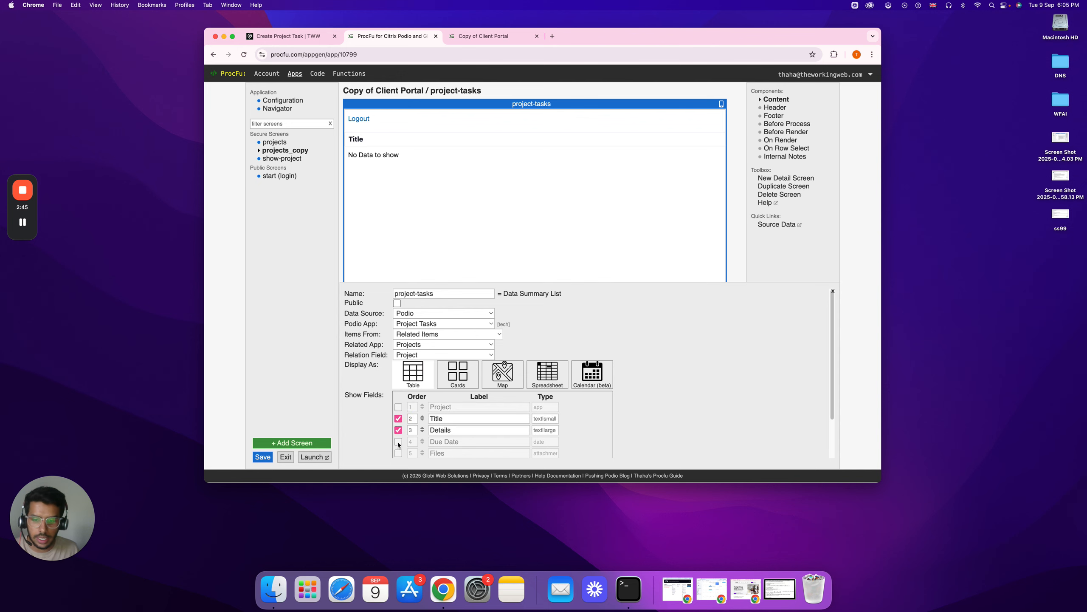
left_click(398, 442)
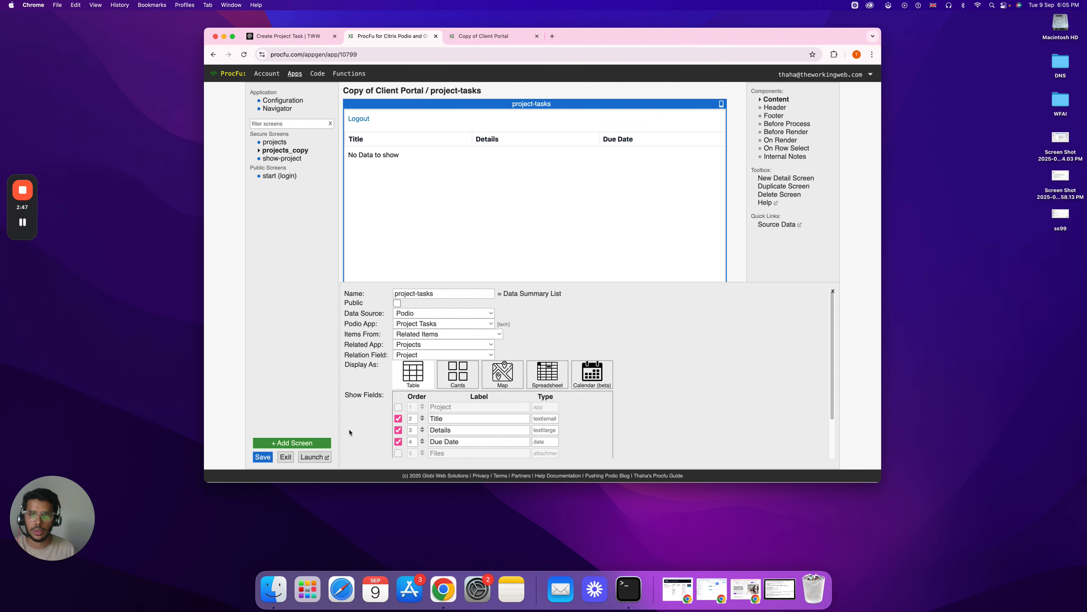
left_click(262, 456)
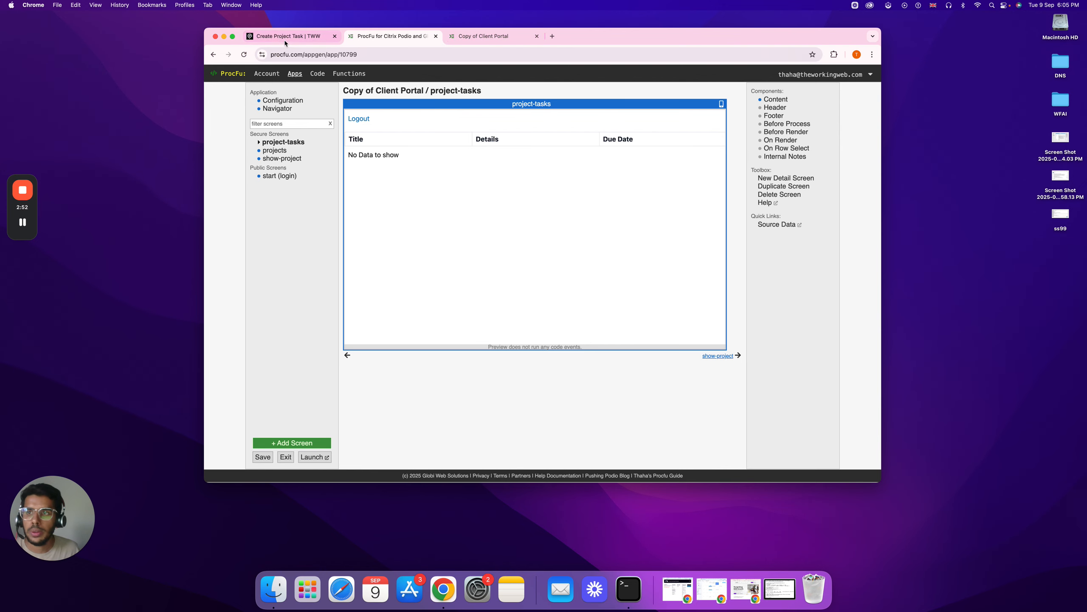
Step: Switch to Podio and save a new project task for Website Redesign, titled "Crate a figma design" and due 15 September 2025
left_click(285, 39)
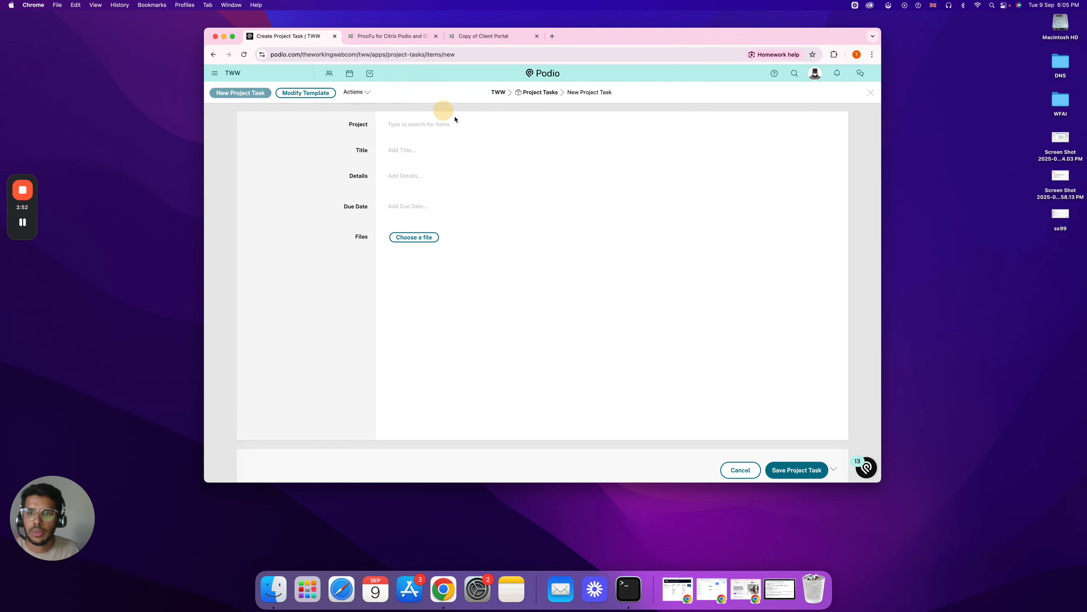
left_click(426, 126)
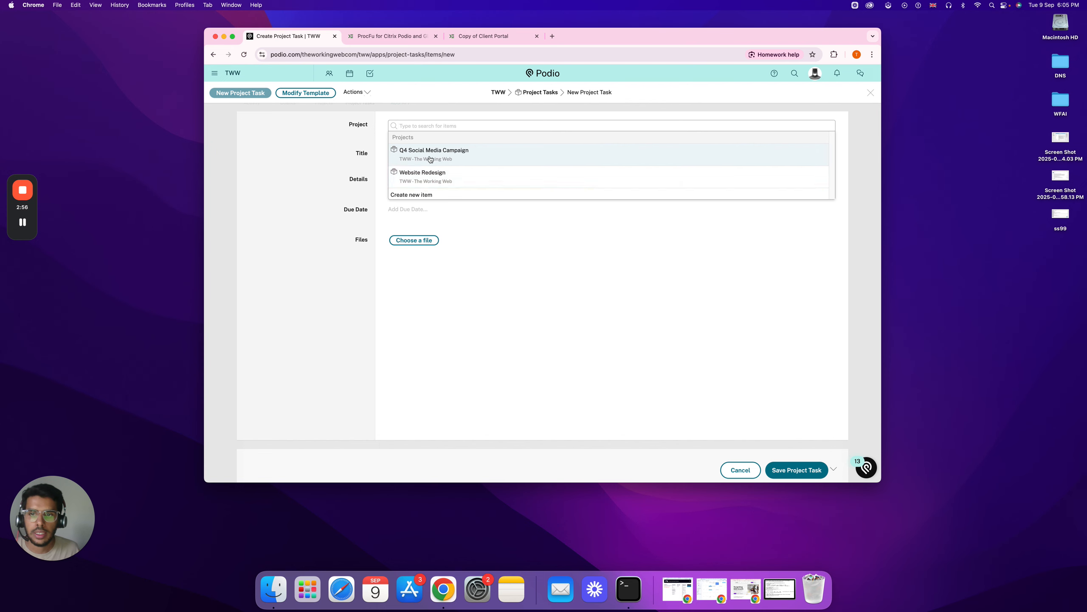
left_click(425, 178)
left_click(310, 161)
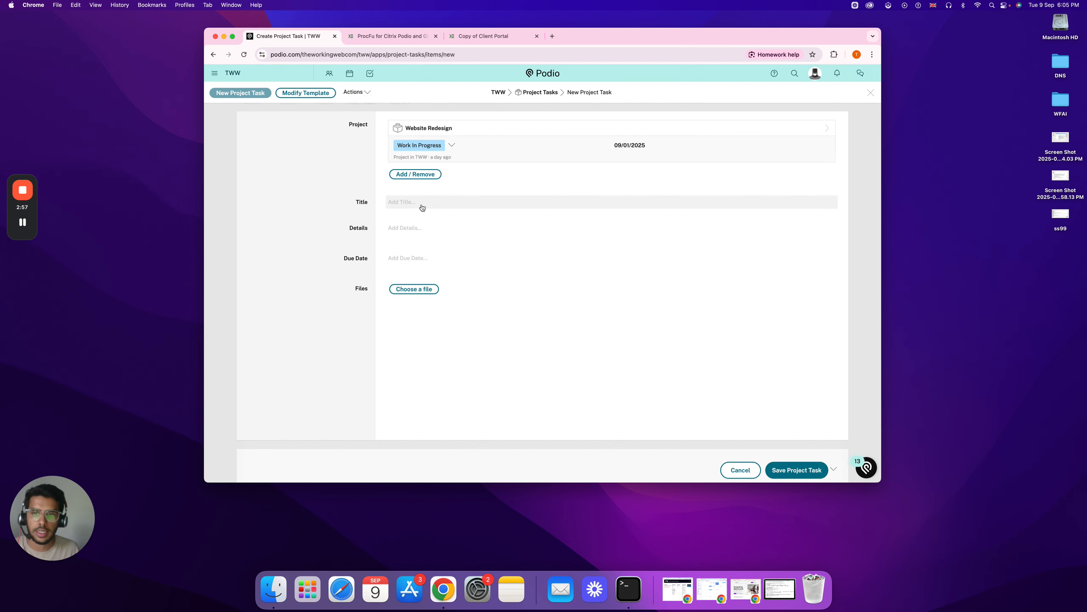
left_click(412, 208)
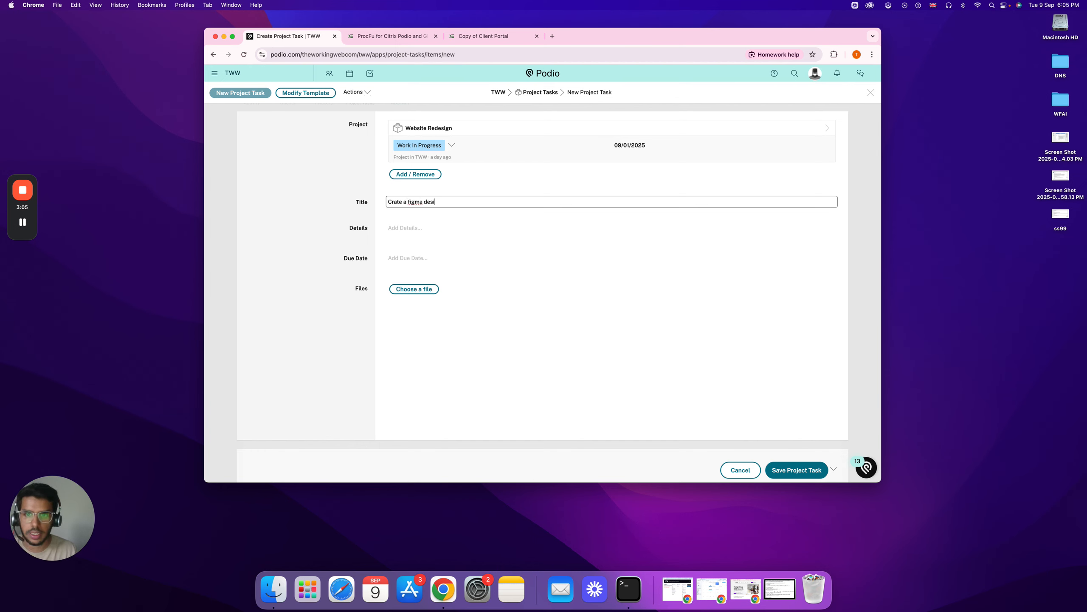
key("Tab")
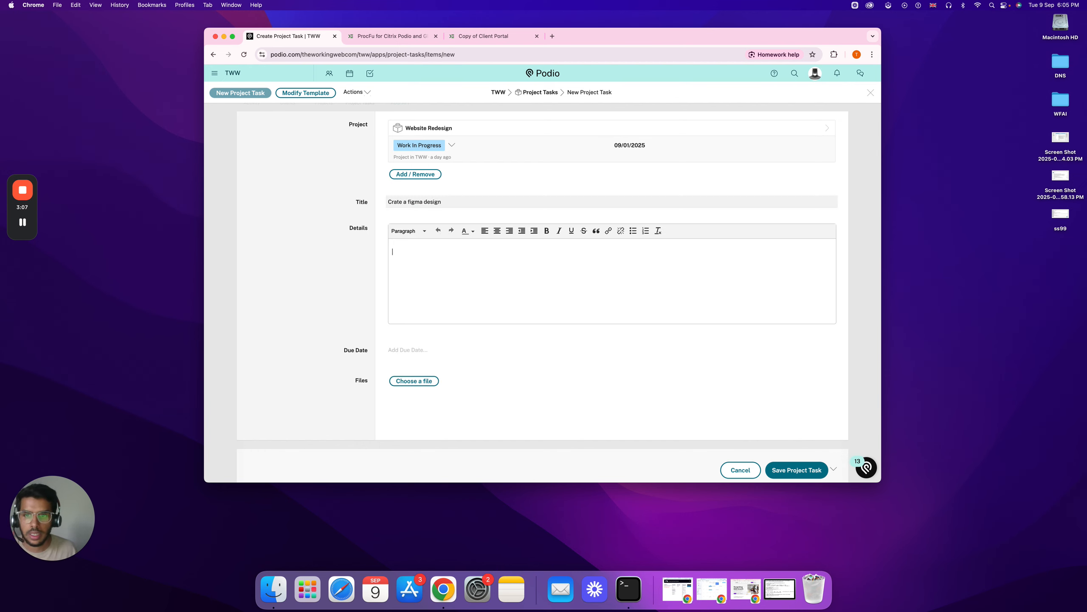
left_click(401, 360)
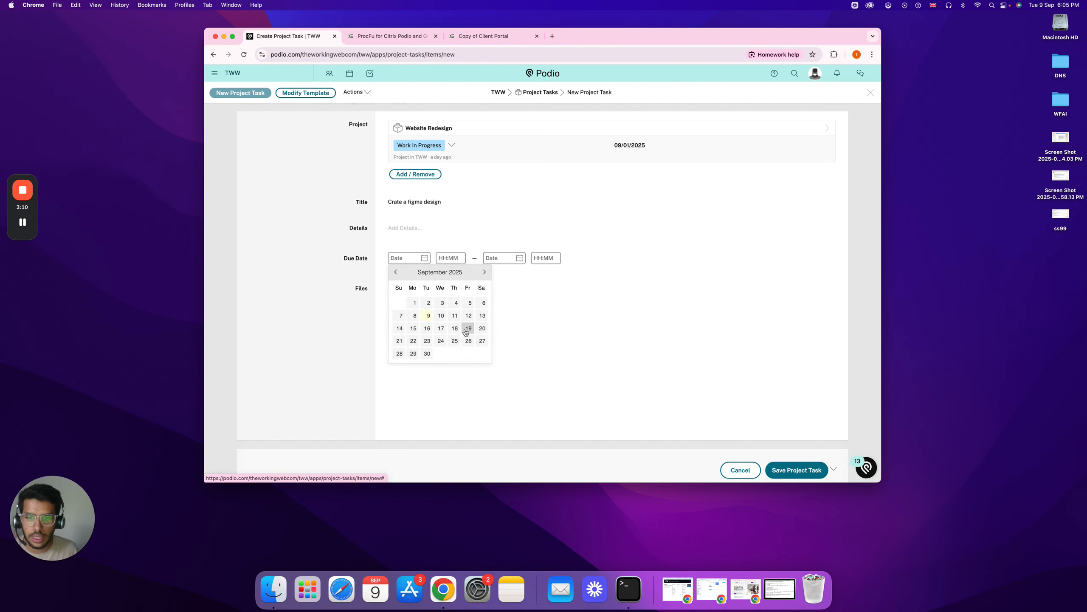
left_click(417, 333)
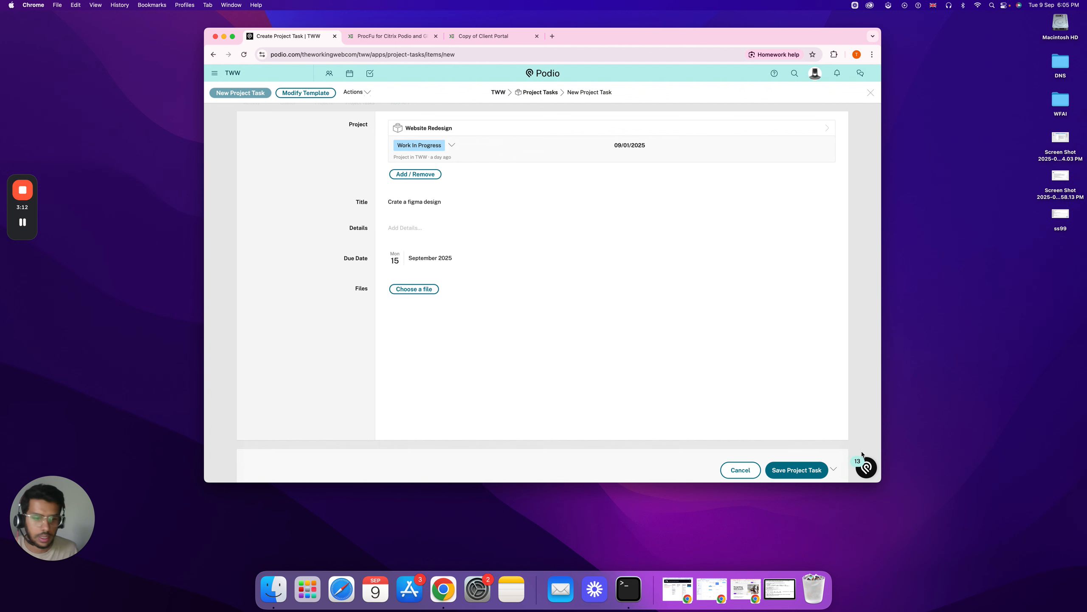
left_click(797, 470)
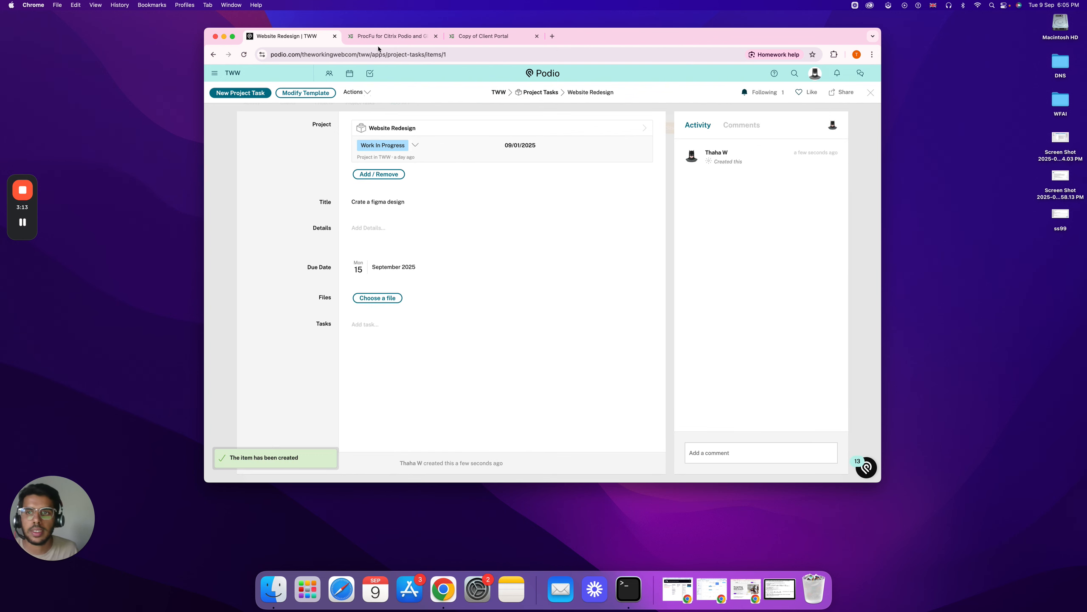
Step: Switch to ProcFu, launch the client portal and go to its project-tasks page
left_click(385, 37)
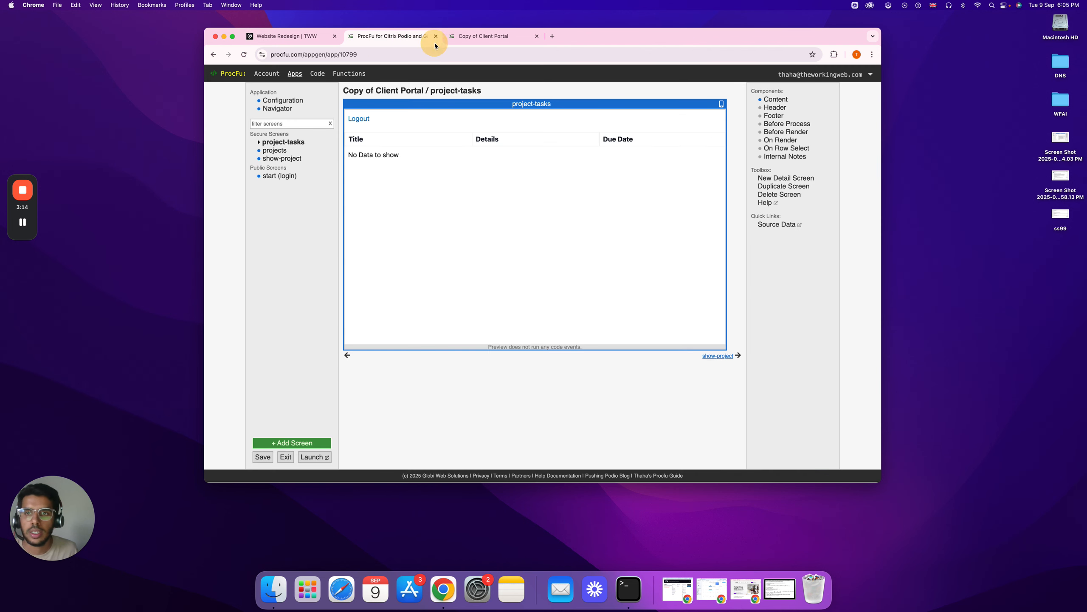
left_click(315, 457)
left_click(412, 59)
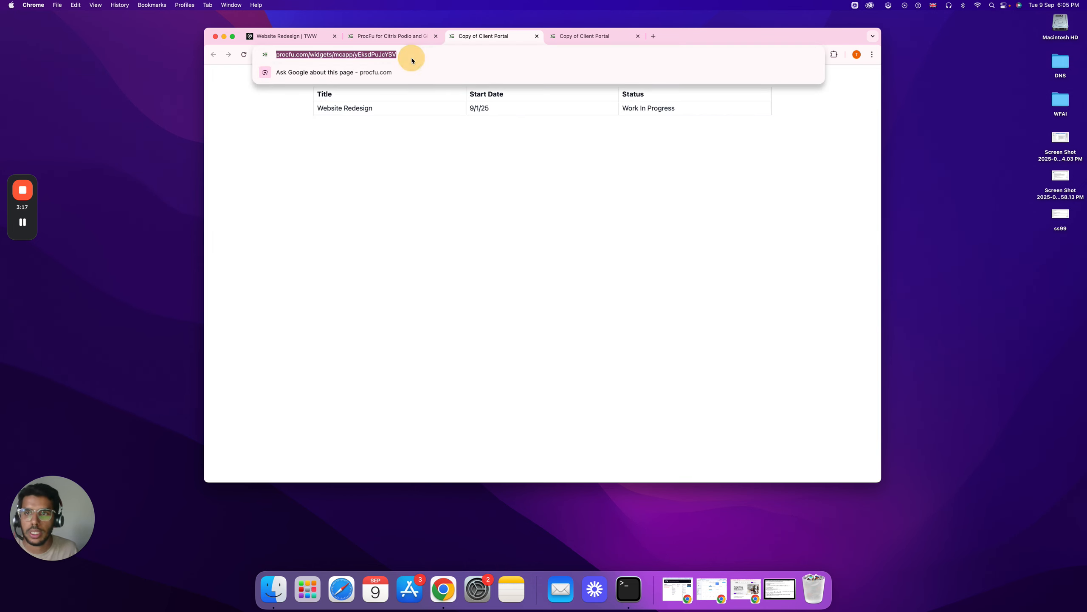
type("/")
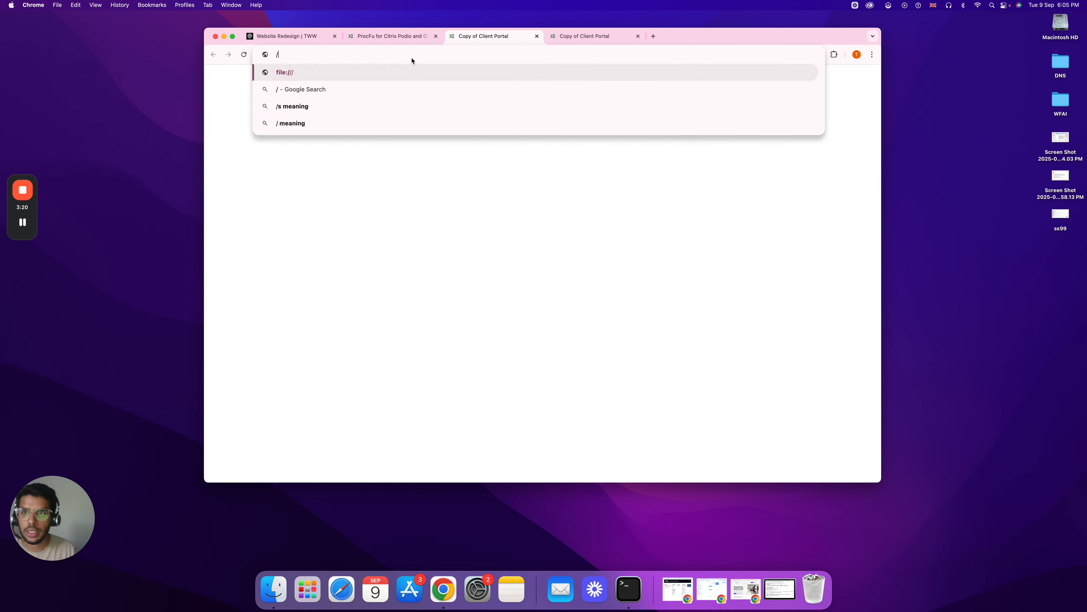
key("Escape")
key("Escape")
left_click(412, 58)
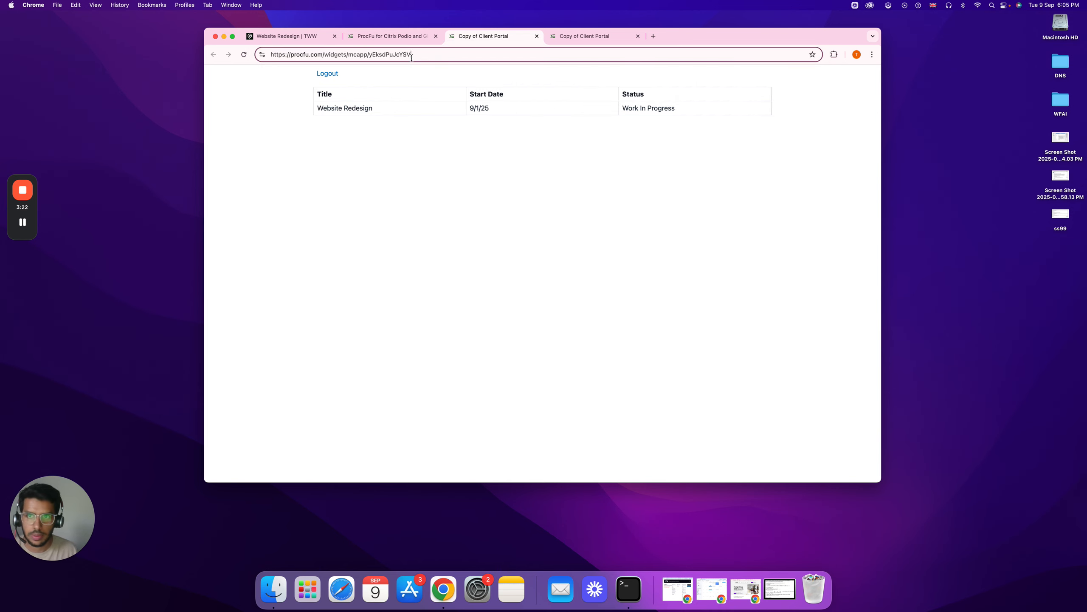
type("/proj")
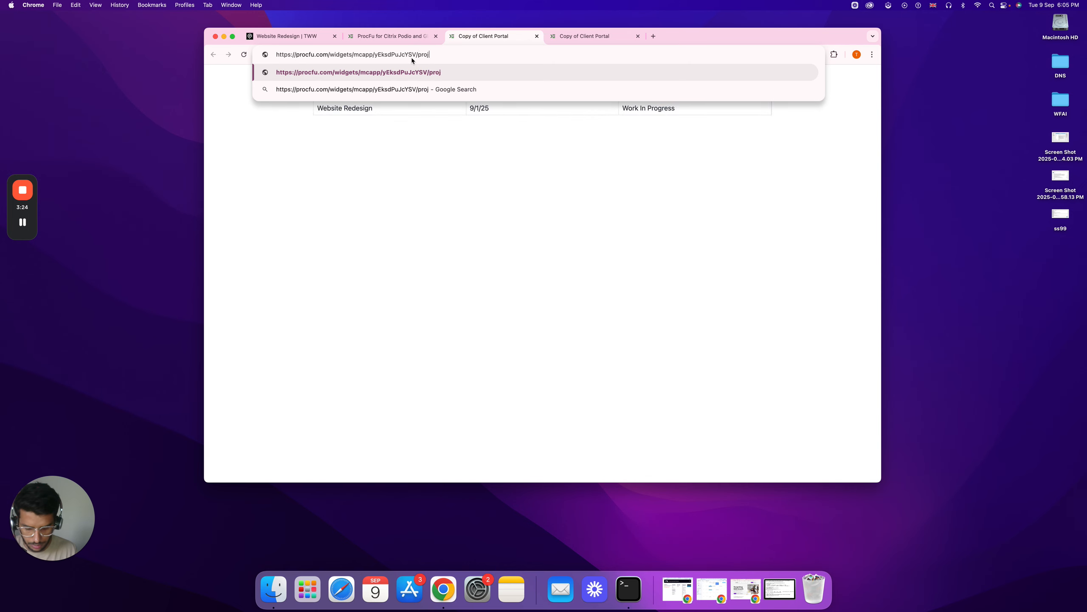
type("ect-tasks")
key("Return")
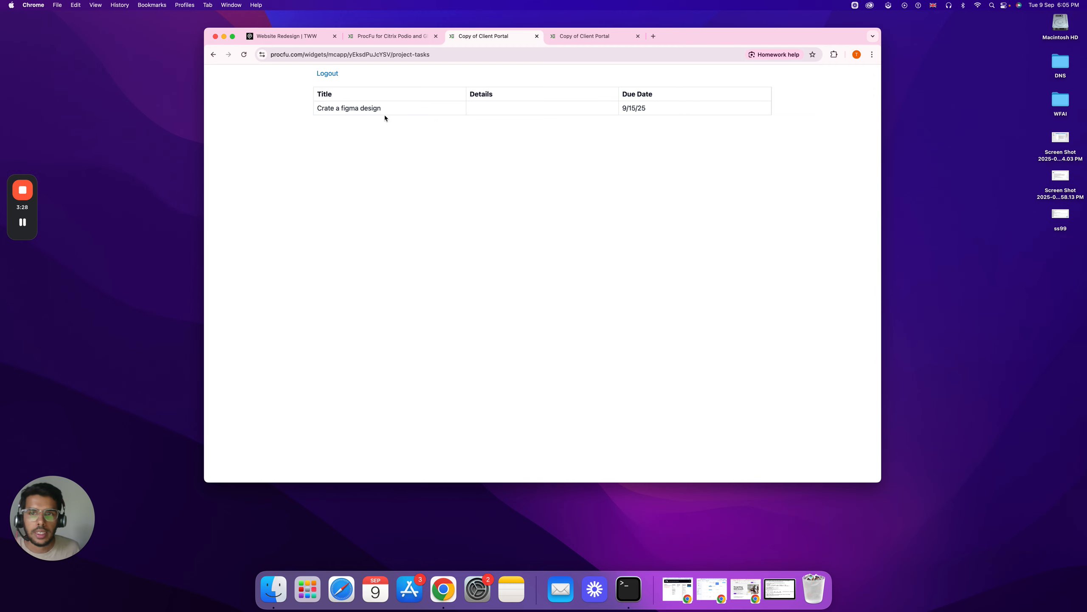
Step: Try opening the "Crate a figma design" task from the portal list, and return to the list
left_click(402, 110)
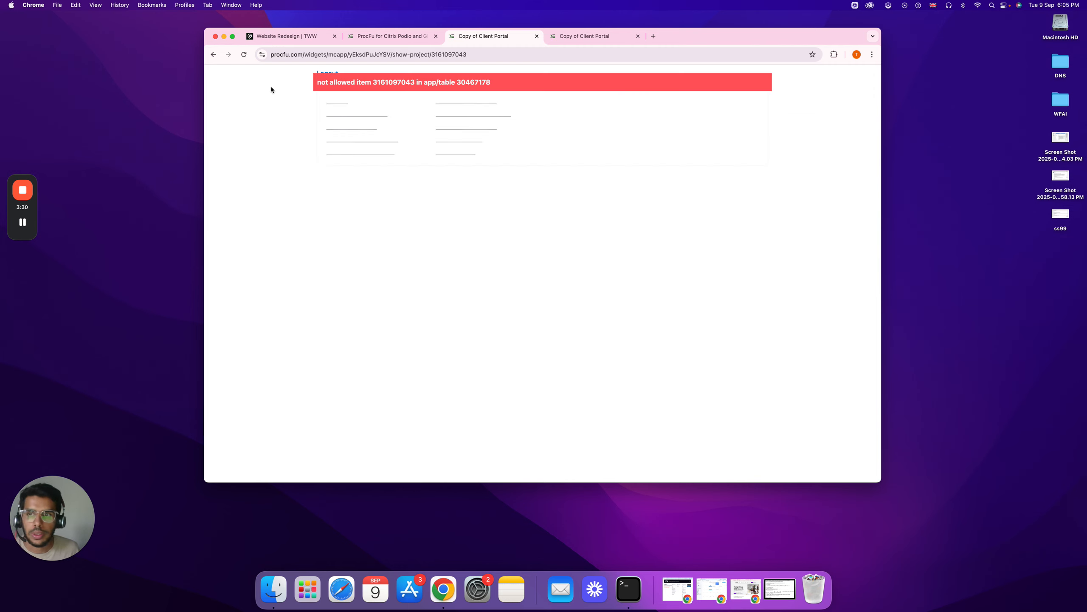
left_click(214, 56)
Step: Switch to ProcFu, clear the On Click target of the project-tasks screen and save the app
left_click(390, 39)
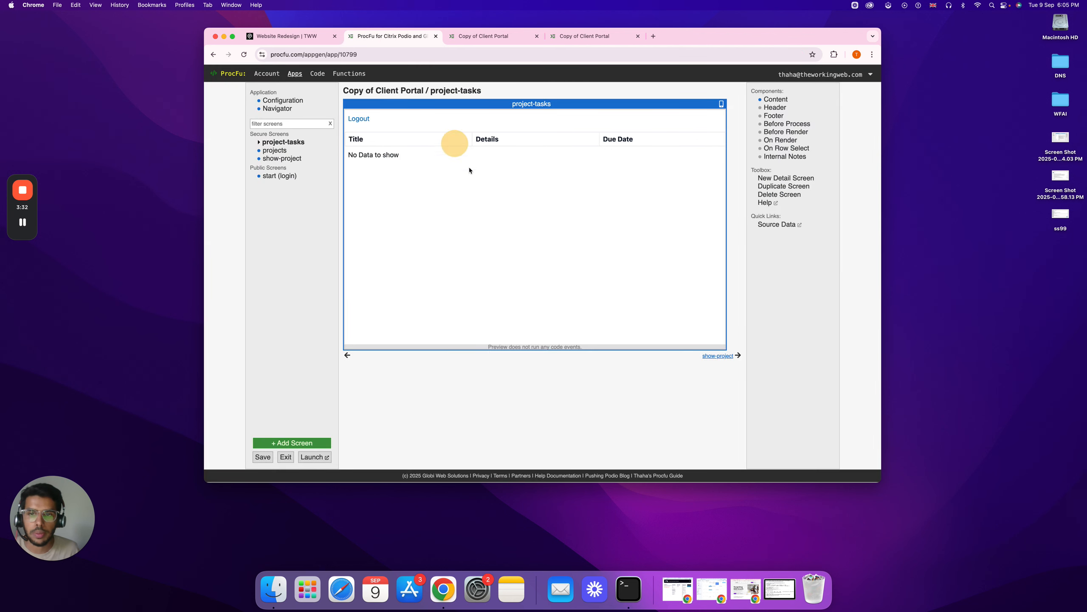
left_click(776, 99)
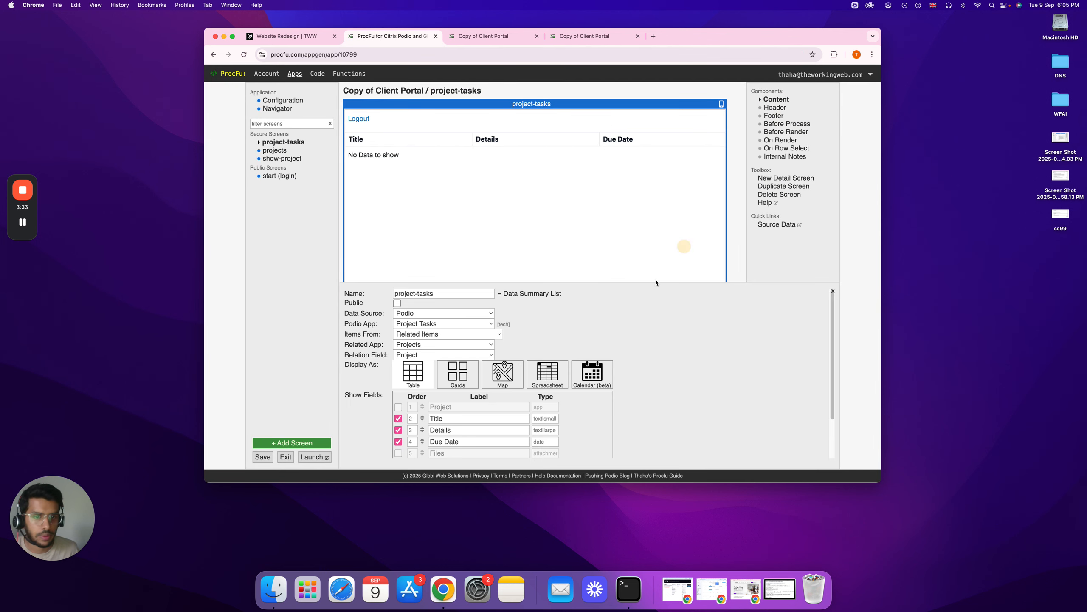
scroll(455, 393, "down", 3)
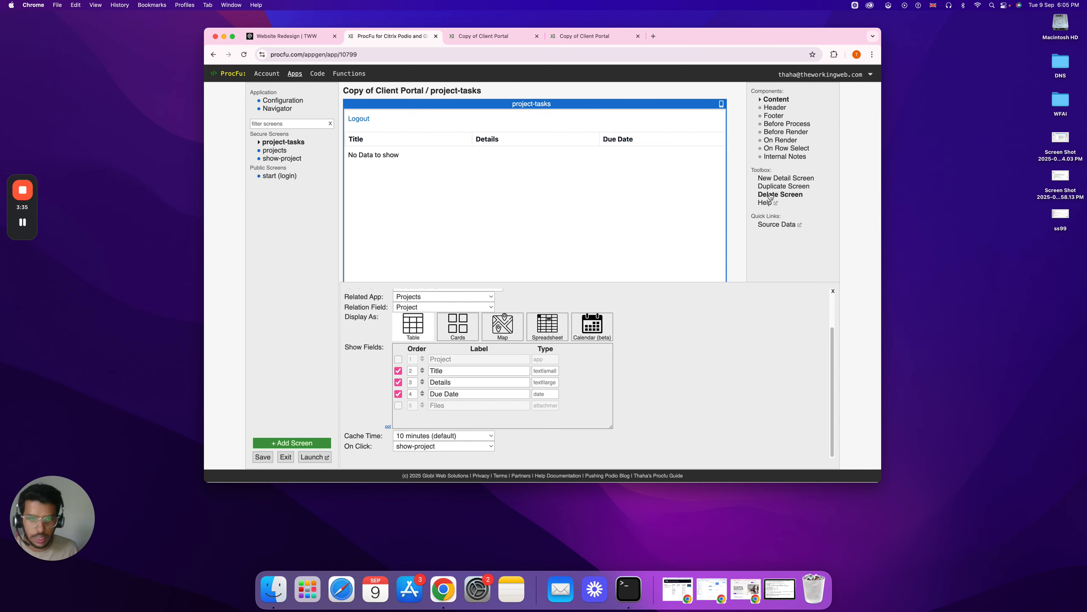
left_click(413, 436)
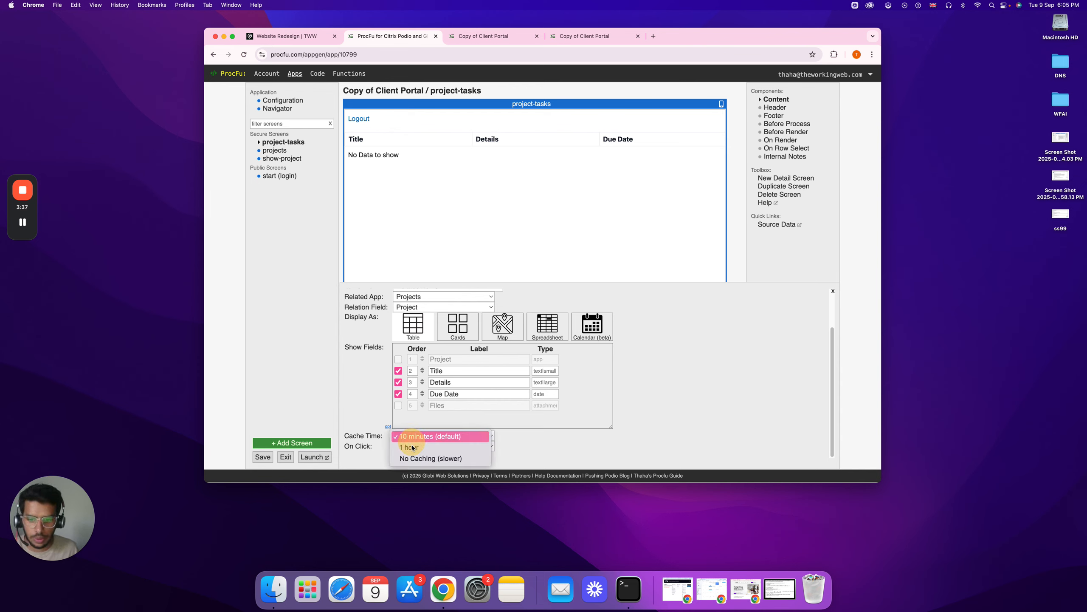
left_click(418, 459)
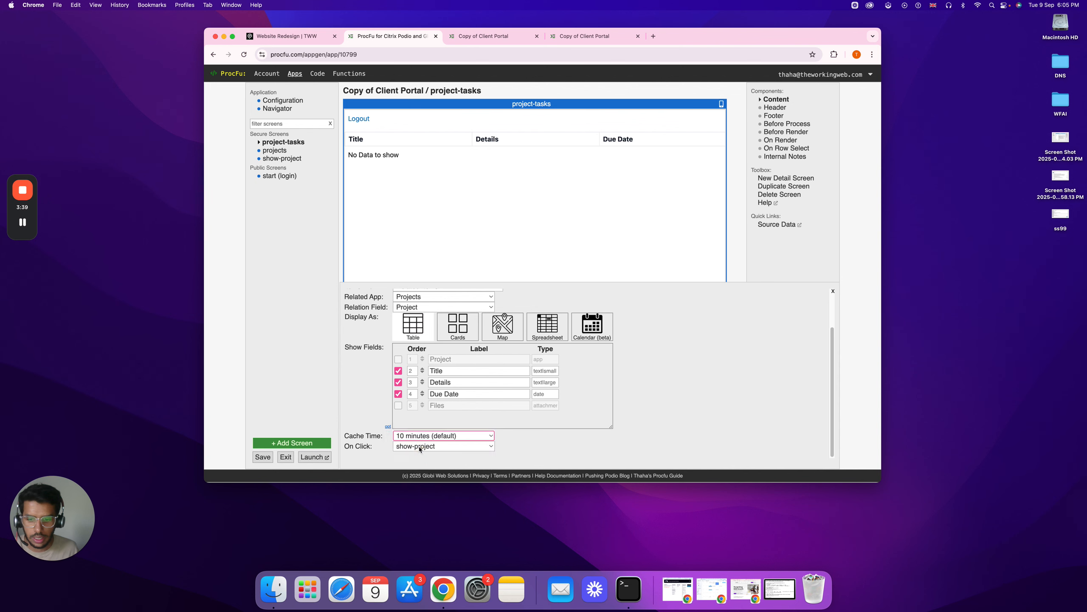
left_click(417, 446)
left_click(412, 414)
left_click(263, 456)
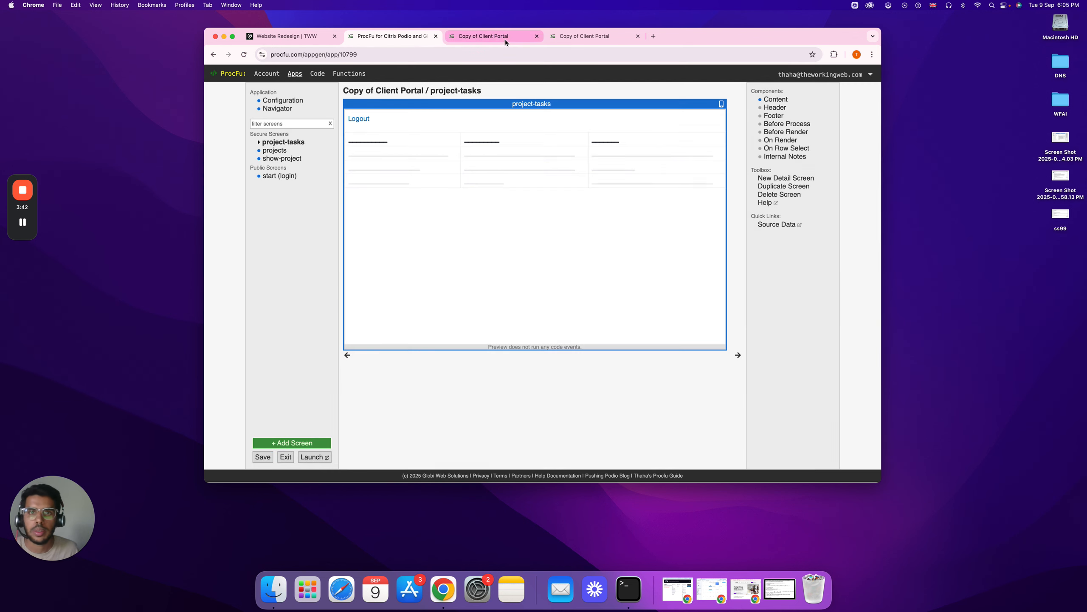
Step: Return to the client portal and reload the project-tasks page
left_click(505, 38)
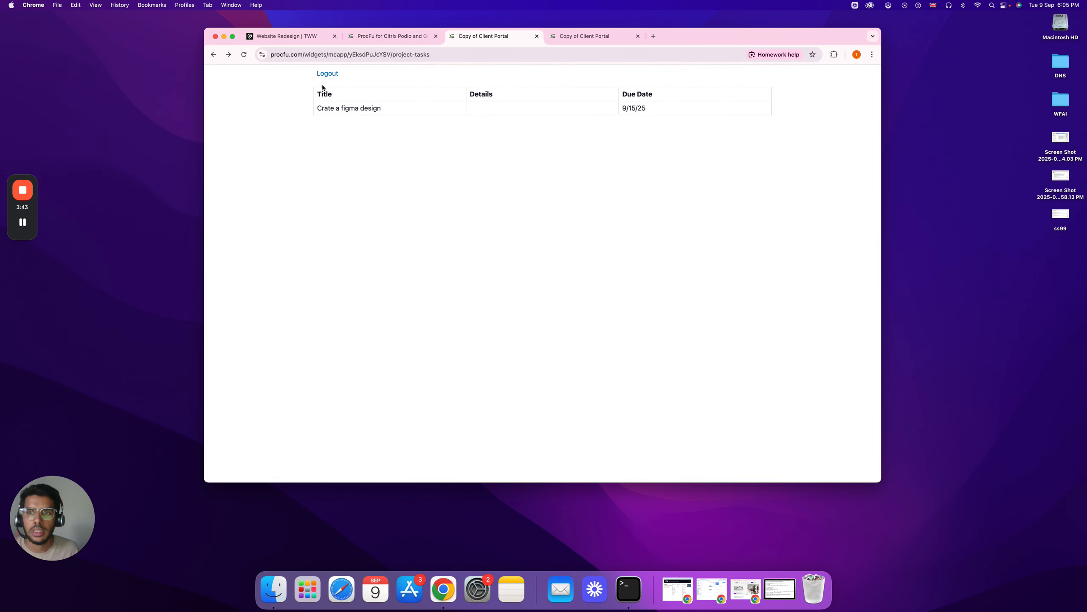
left_click(245, 55)
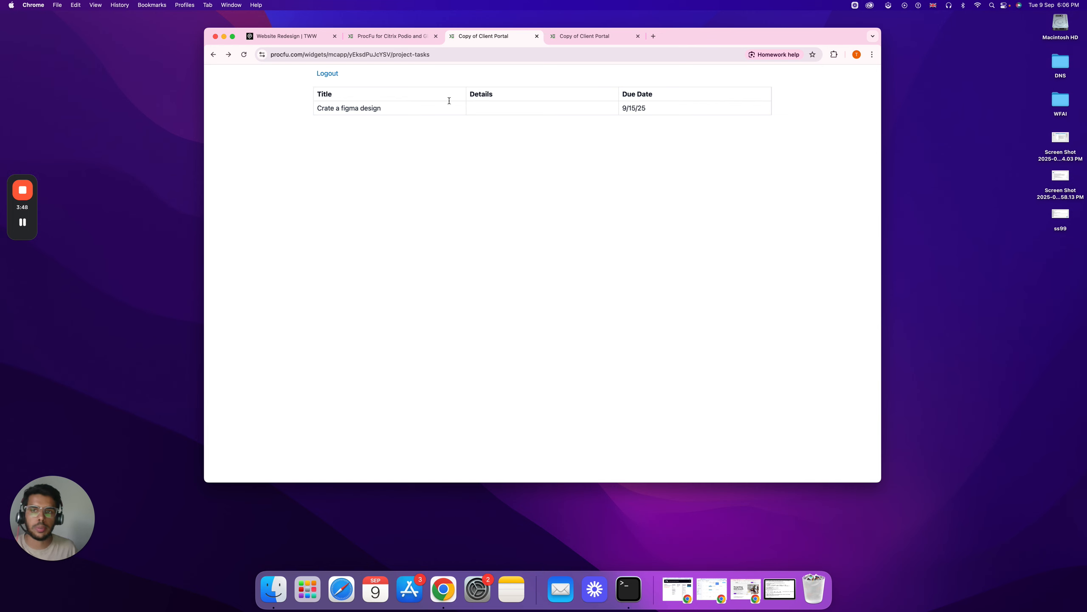
Step: Switch to ProcFu, launch the client portal and open the Website Redesign project
left_click(392, 37)
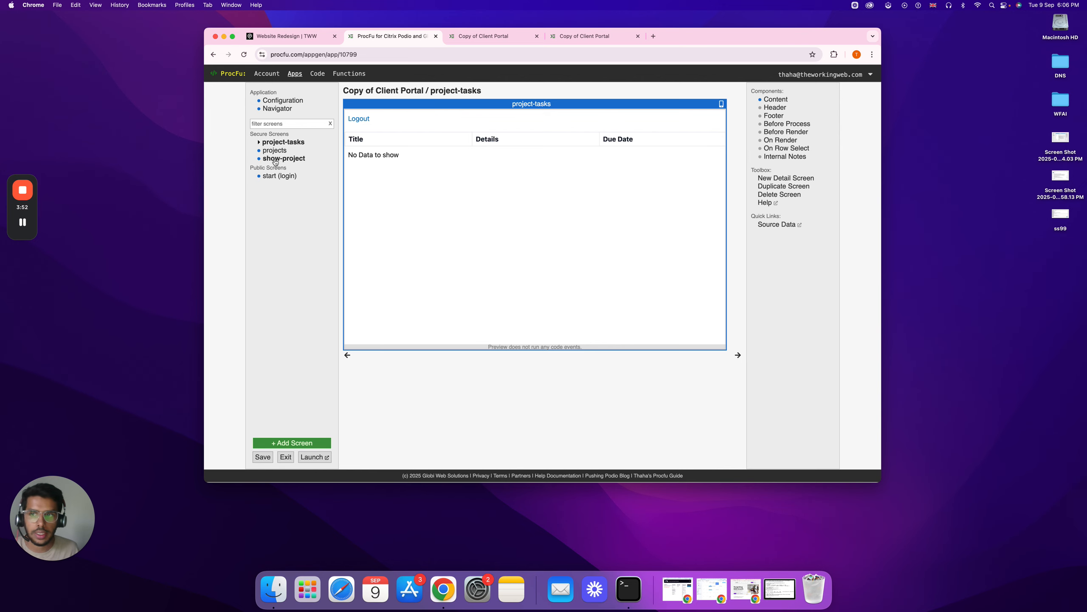
left_click(315, 456)
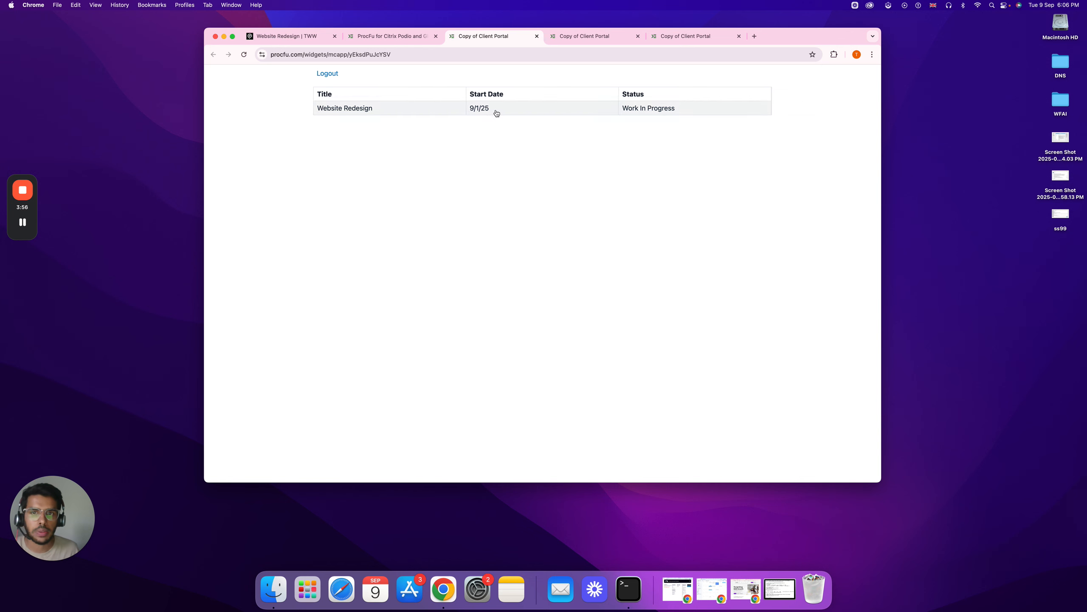
left_click(496, 112)
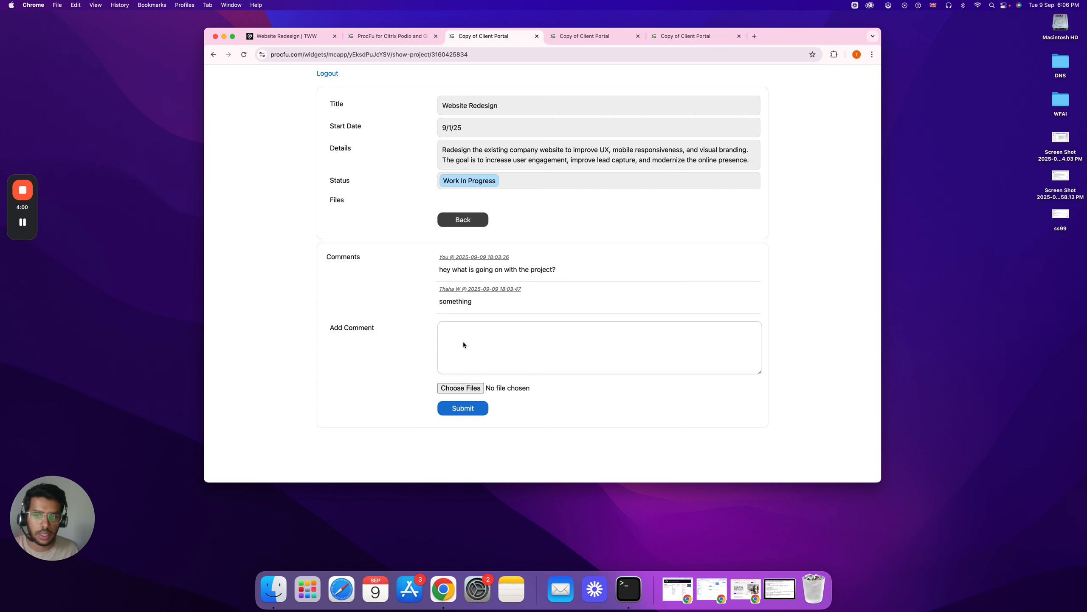
Step: Switch to ProcFu and insert an Embed a Screen token in the footer of the show-project screen
left_click(383, 35)
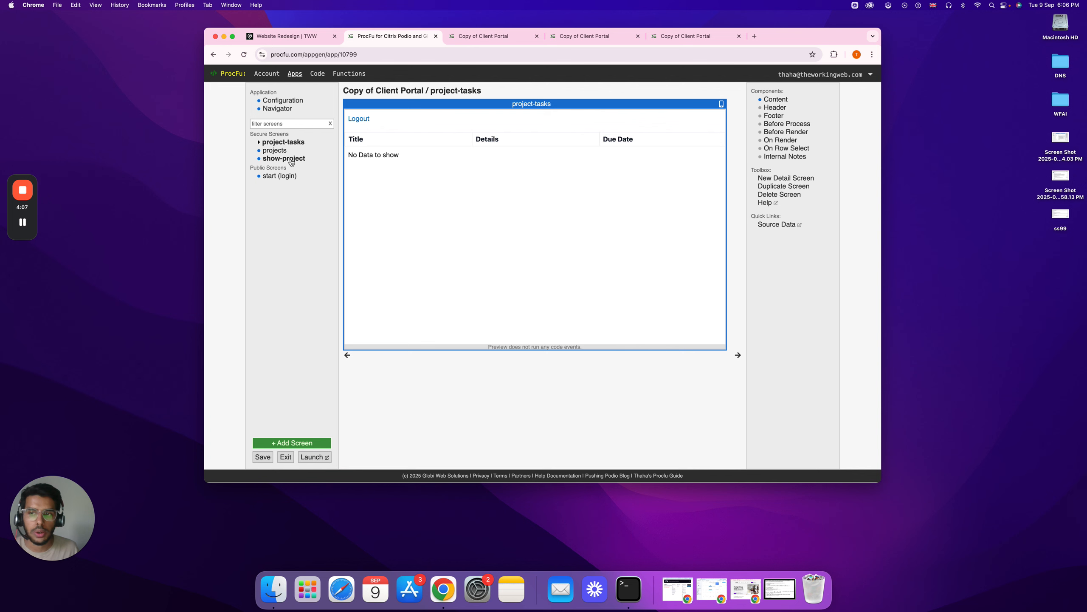
left_click(267, 161)
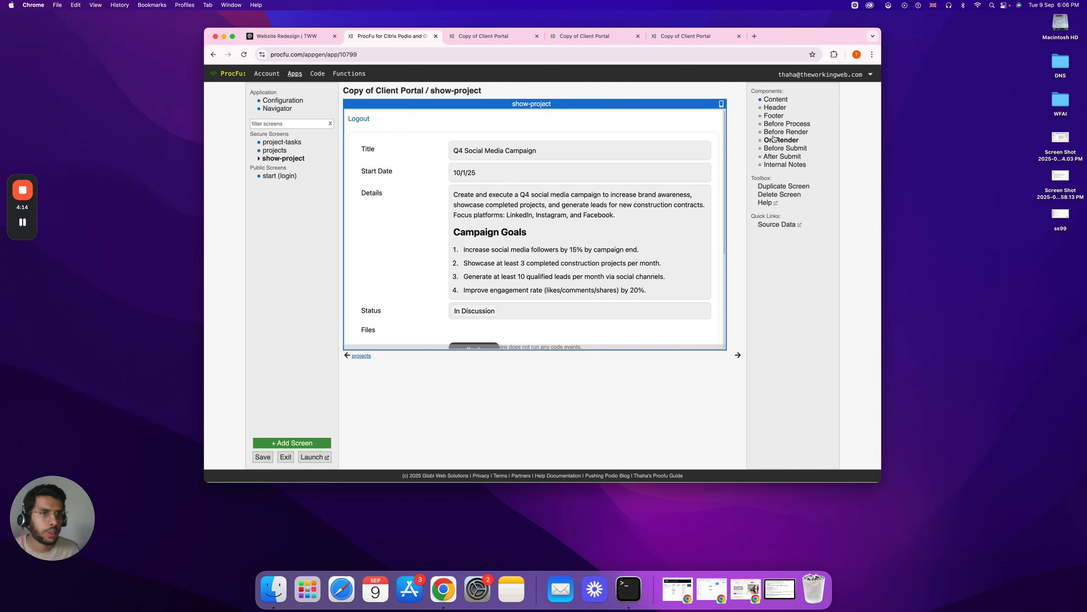
left_click(774, 115)
left_click(488, 344)
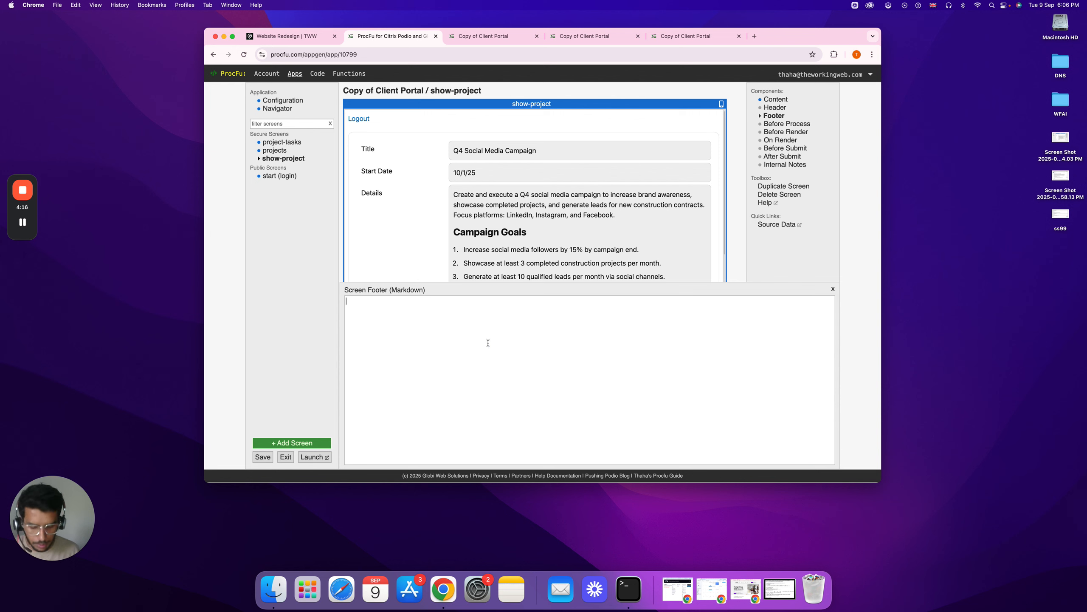
type("@")
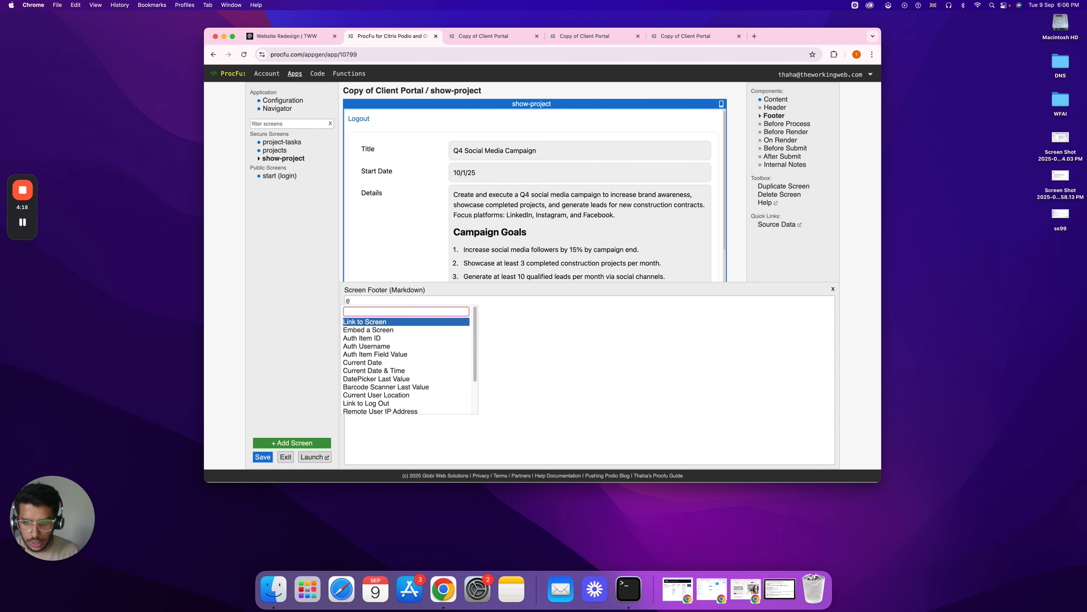
key("Down")
key("Return")
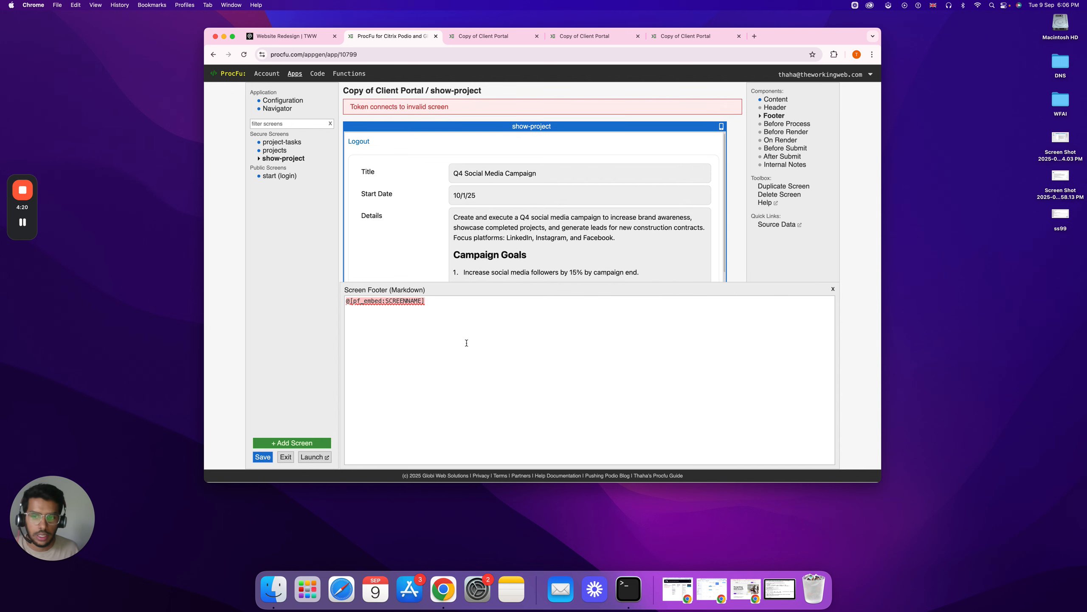
Step: Set the embed token's screen name to project-tasks and save the app
double_click(397, 301)
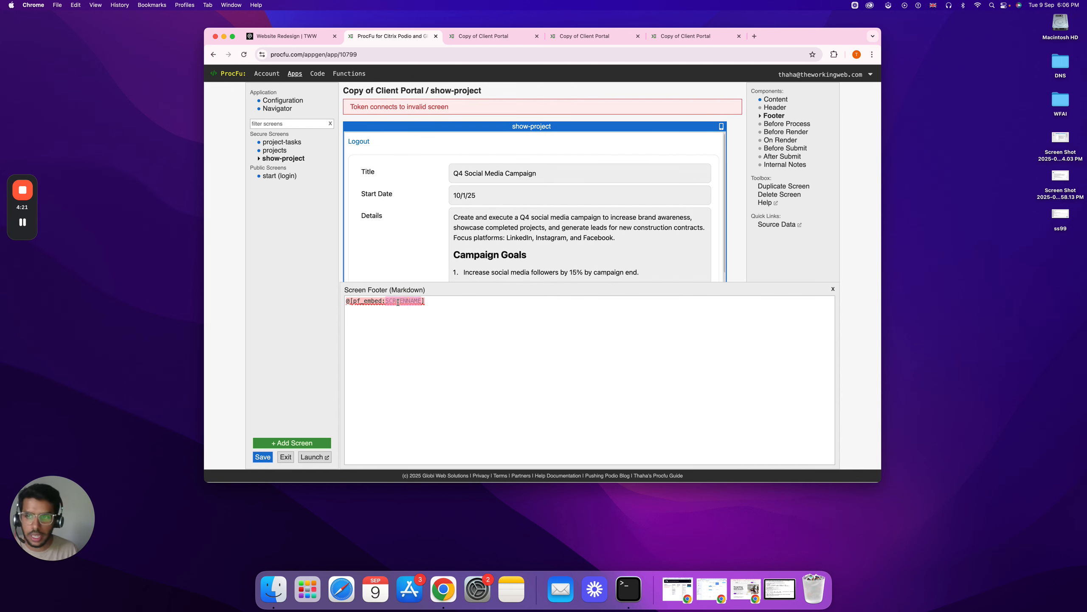
type("pr")
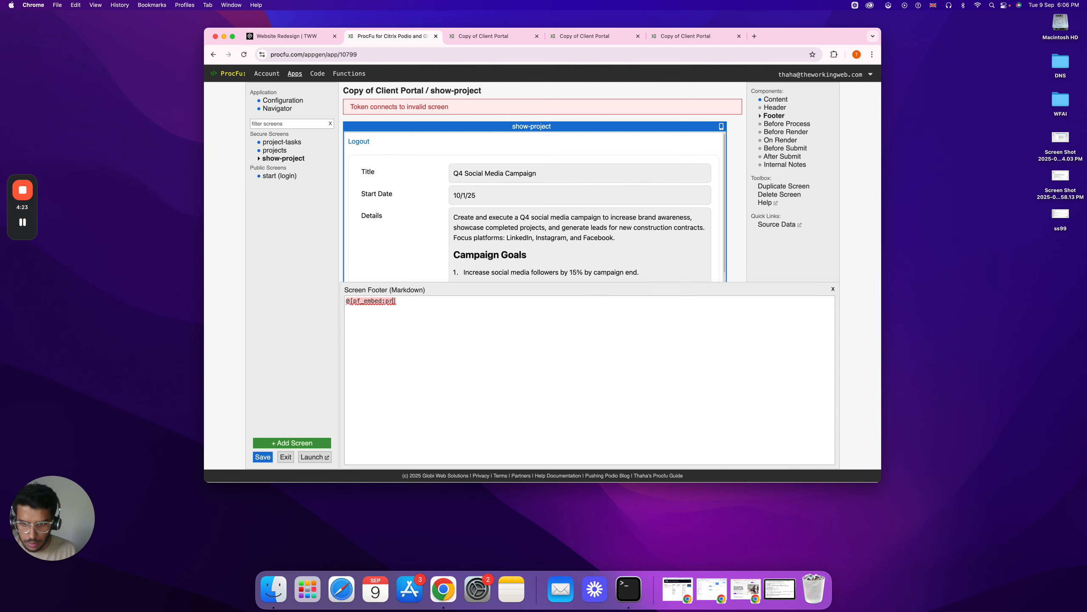
type("oject-tasks")
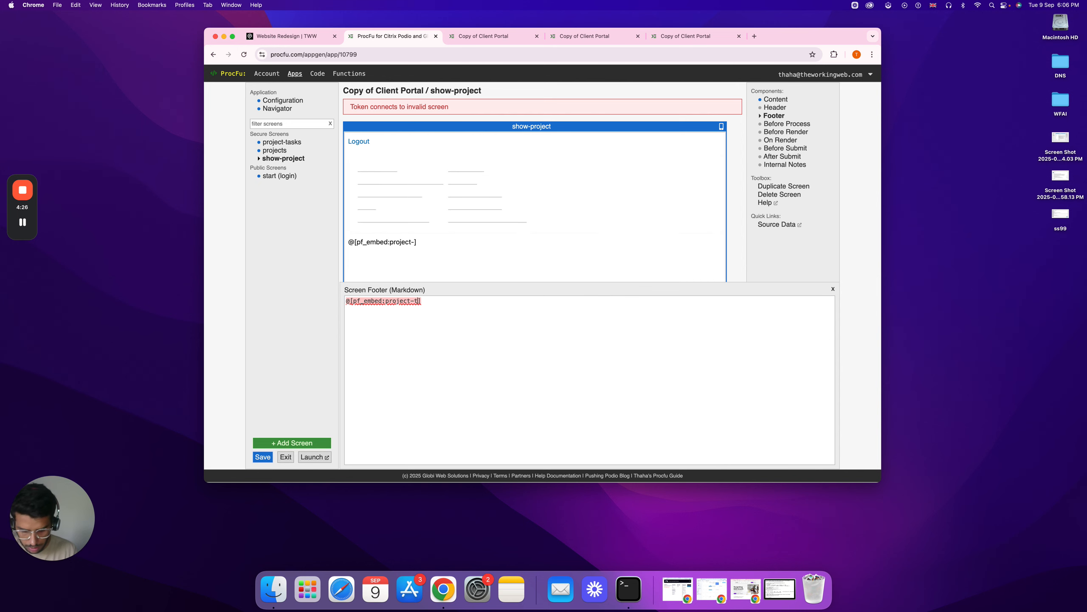
left_click(262, 457)
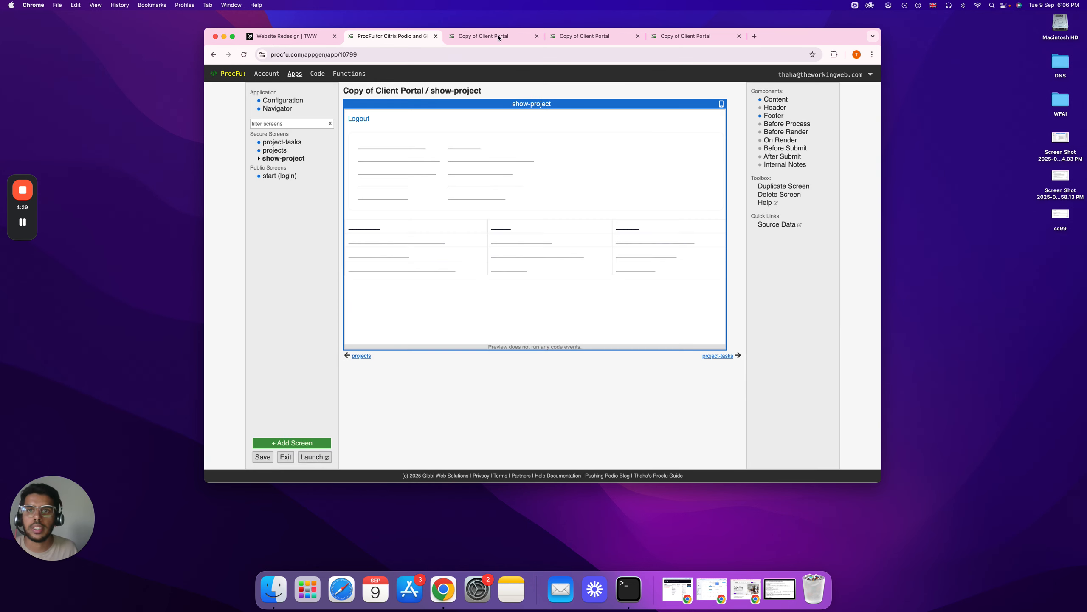
Step: Return to the client portal, reload the Website Redesign page and check the embedded task list
left_click(484, 36)
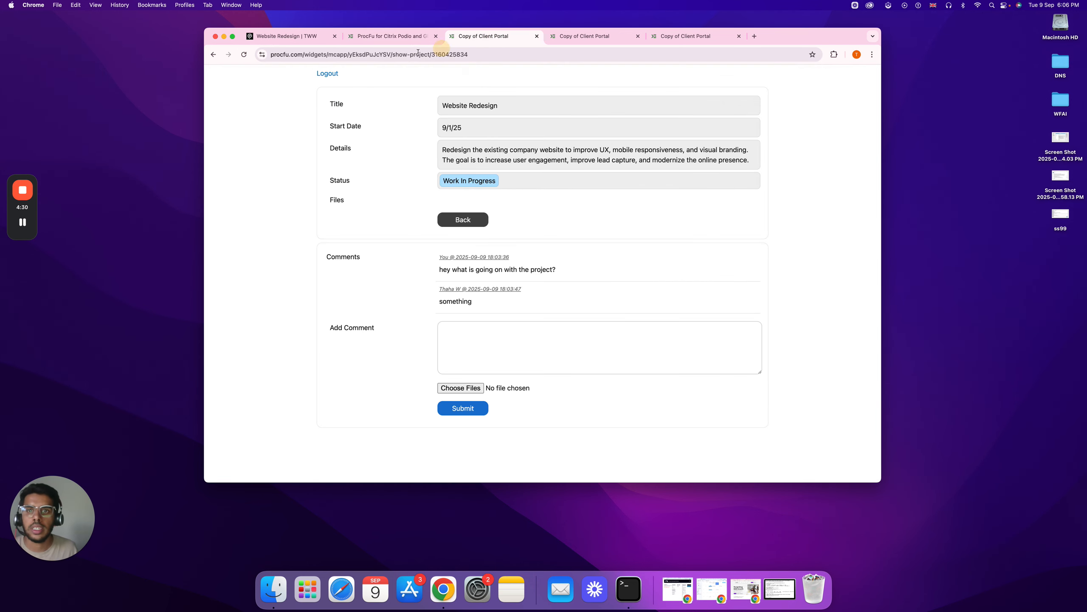
left_click(244, 55)
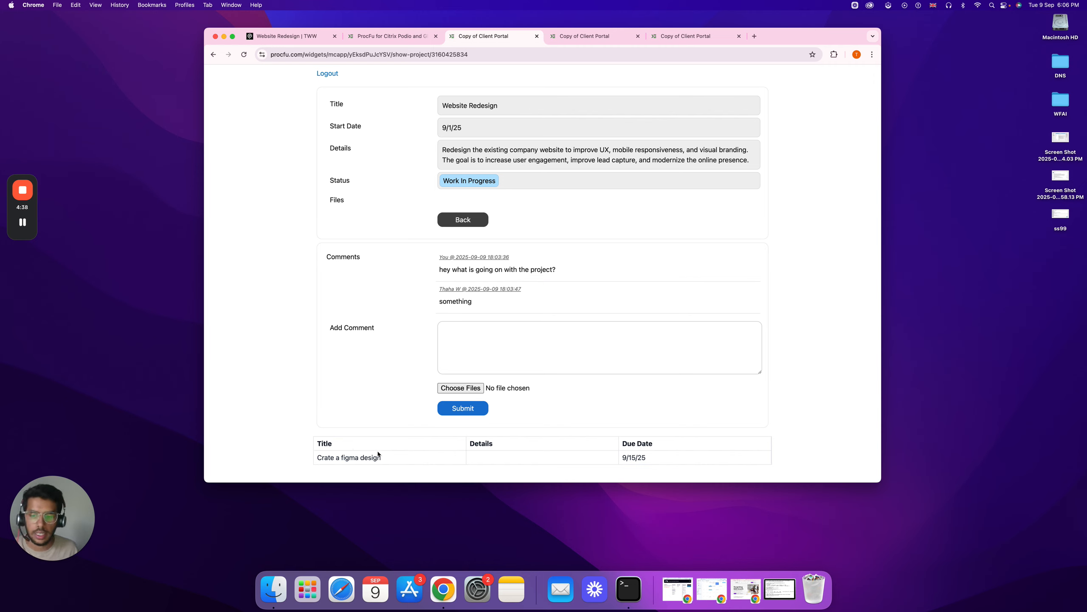
double_click(636, 457)
Step: Switch to ProcFu, create a new detail screen from project-tasks and name it show-project-tasks
left_click(396, 35)
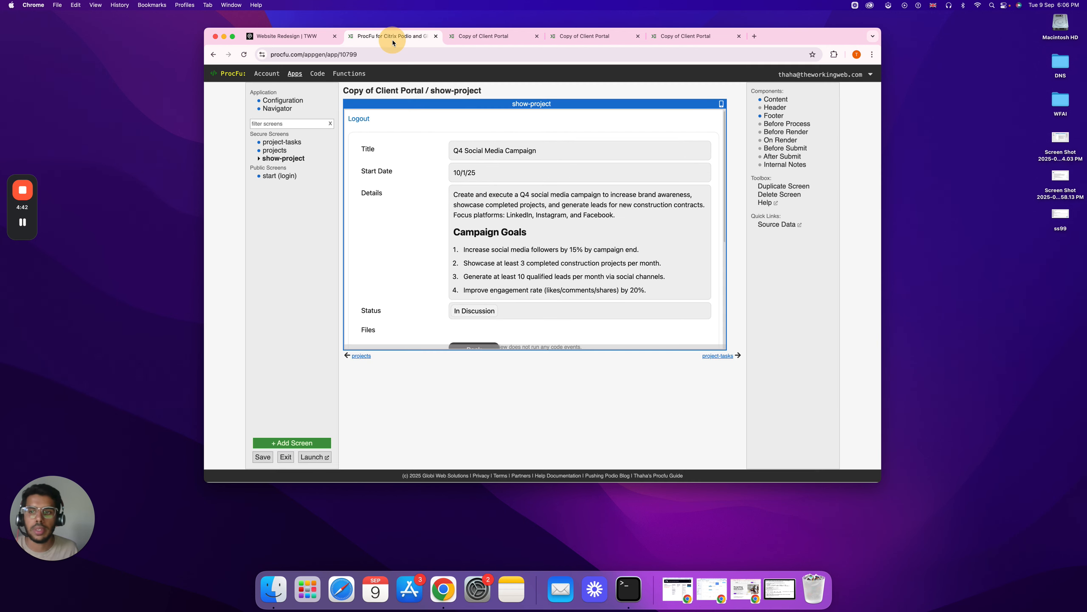
left_click(287, 143)
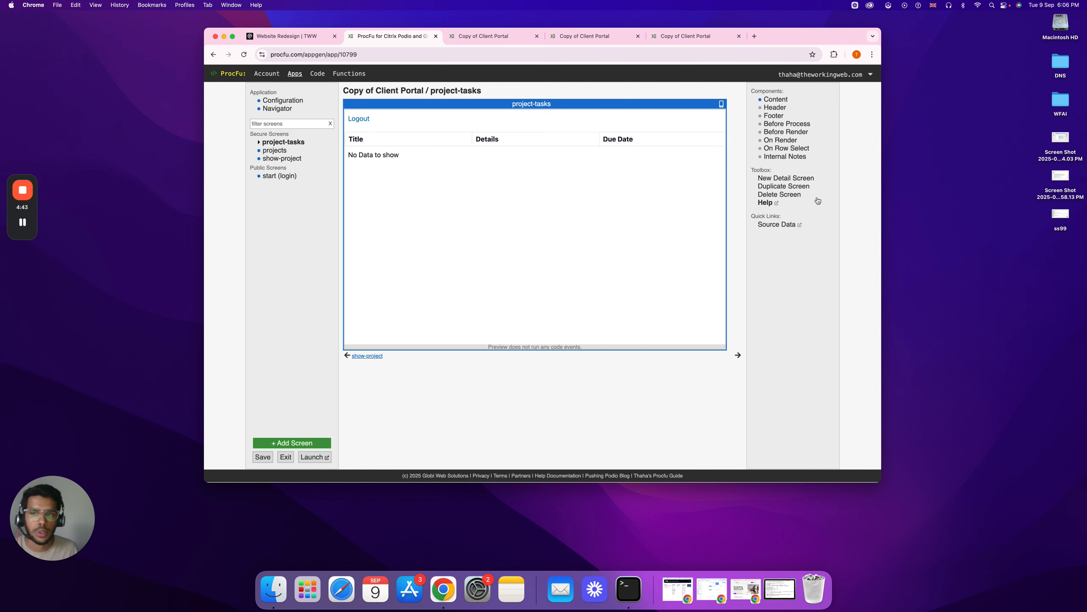
left_click(791, 180)
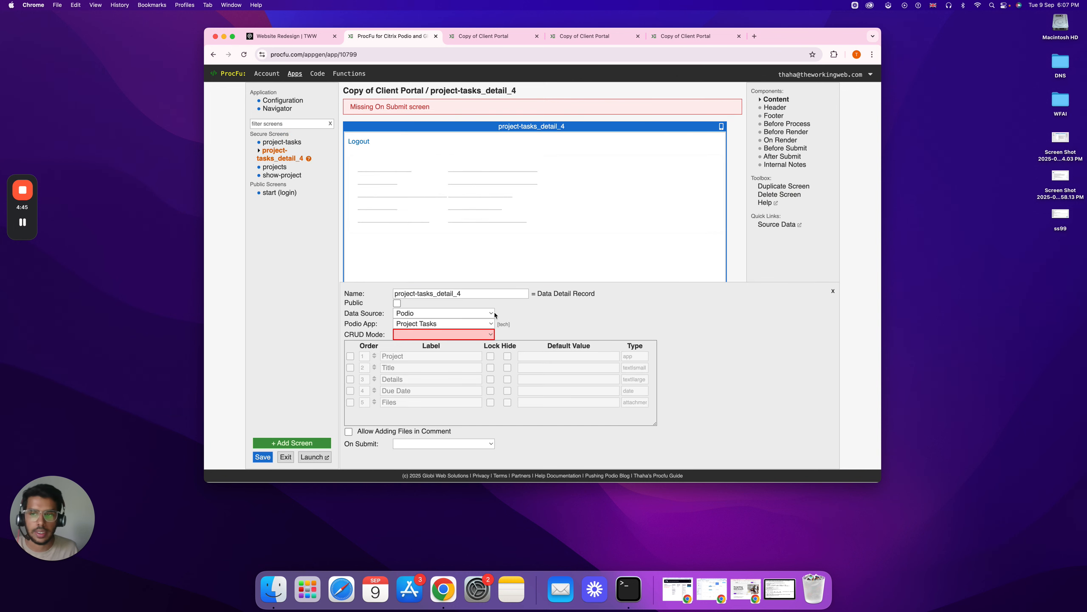
left_click_drag(435, 294, 505, 293)
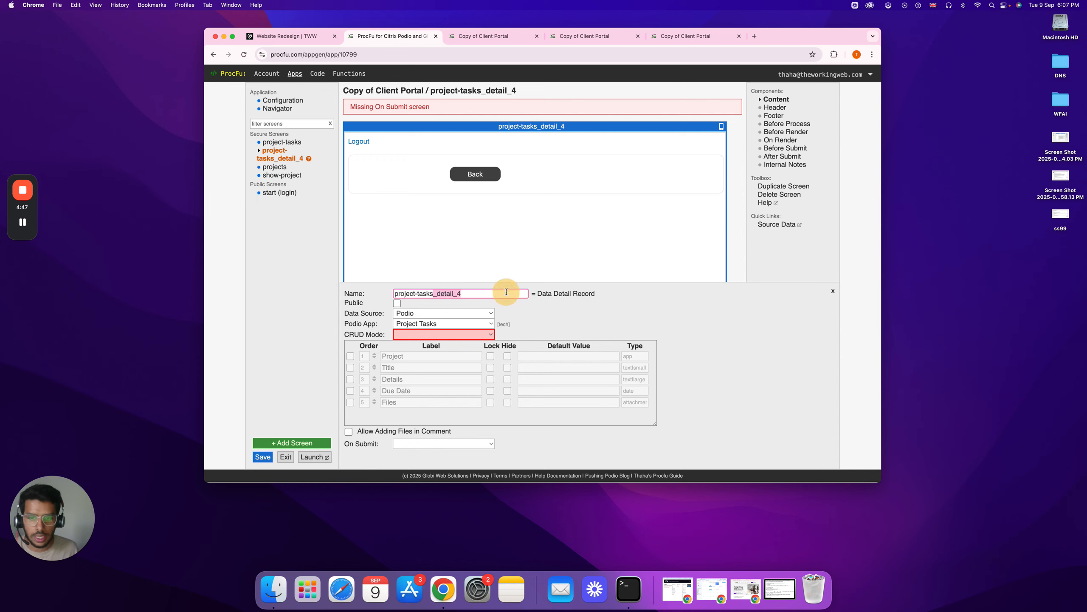
key("BackSpace")
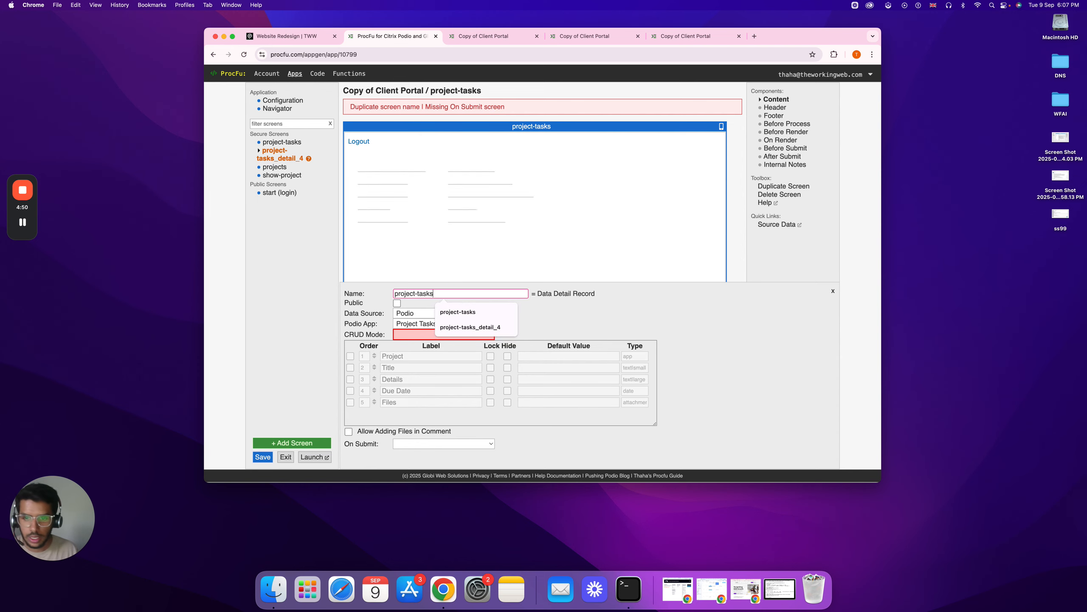
left_click(396, 294)
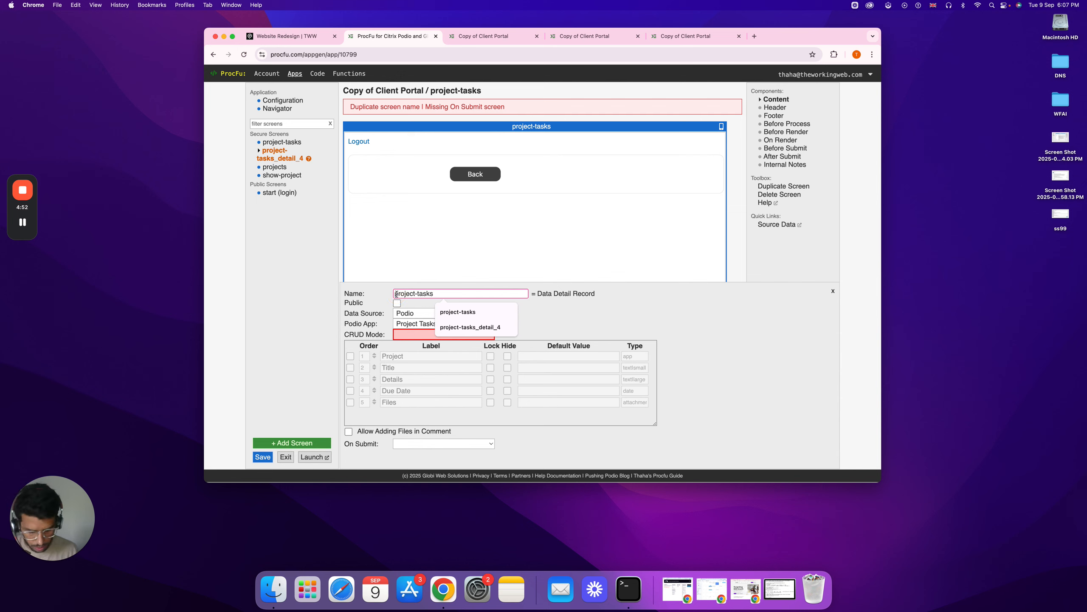
type("show-")
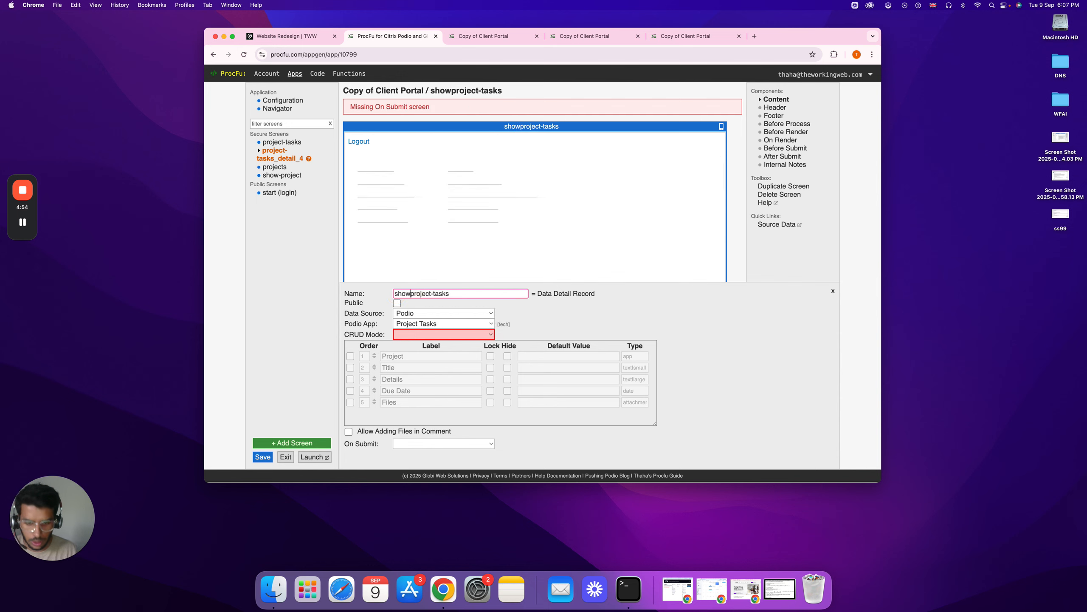
Step: Set the detail screen's CRUD mode to View, include Title, Details, Due Date and Files, and save the app
left_click(398, 335)
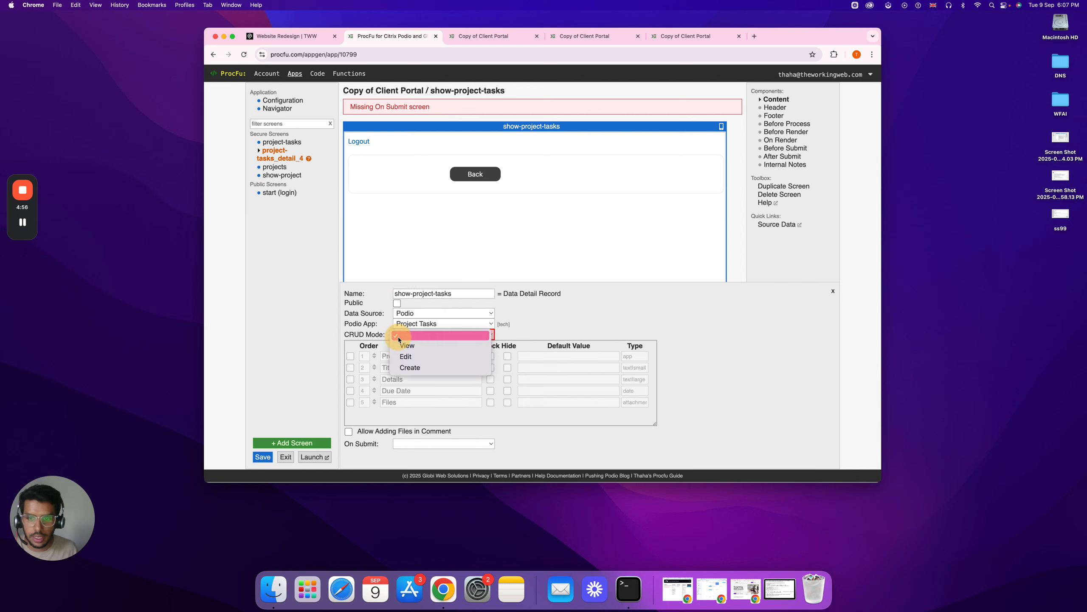
left_click(414, 347)
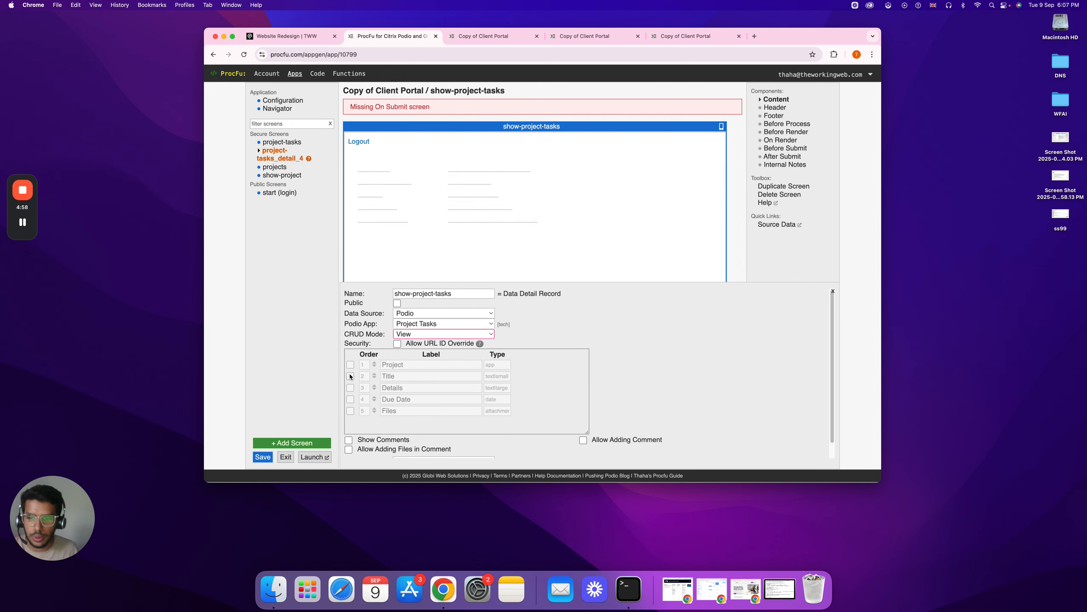
left_click(350, 375)
left_click(350, 399)
left_click(350, 388)
left_click(350, 410)
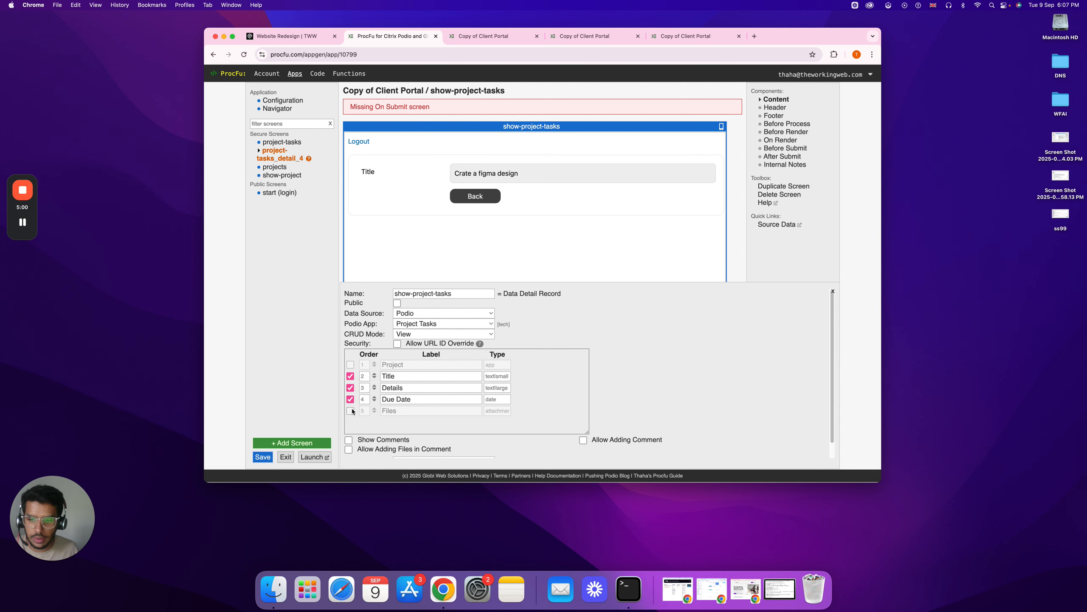
left_click(263, 457)
Step: Reload the Website Redesign page in the client portal, open its embedded task and go back to the project
left_click(458, 39)
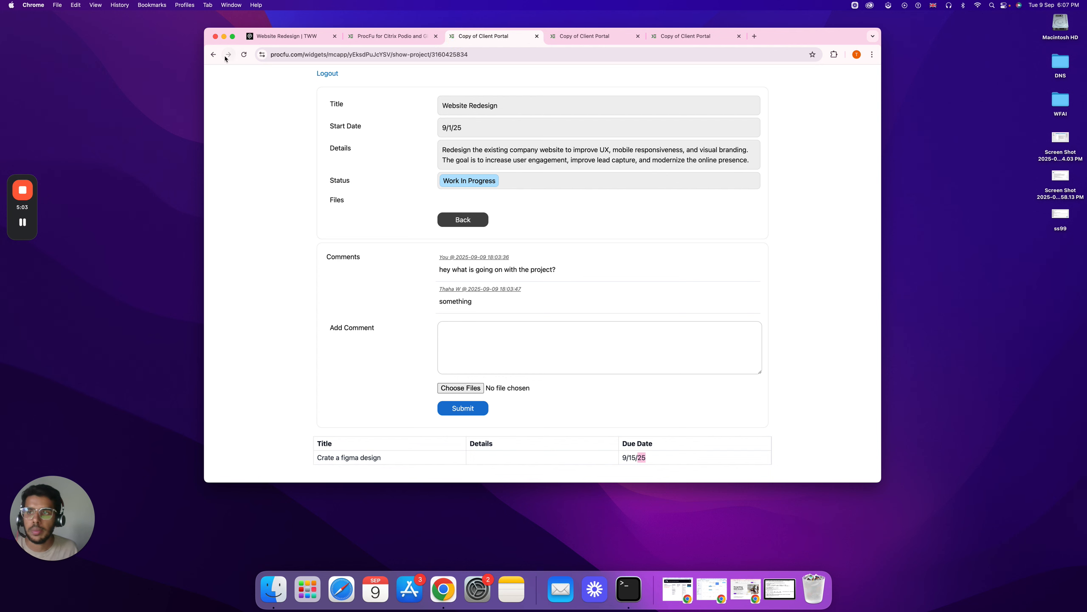
left_click(244, 57)
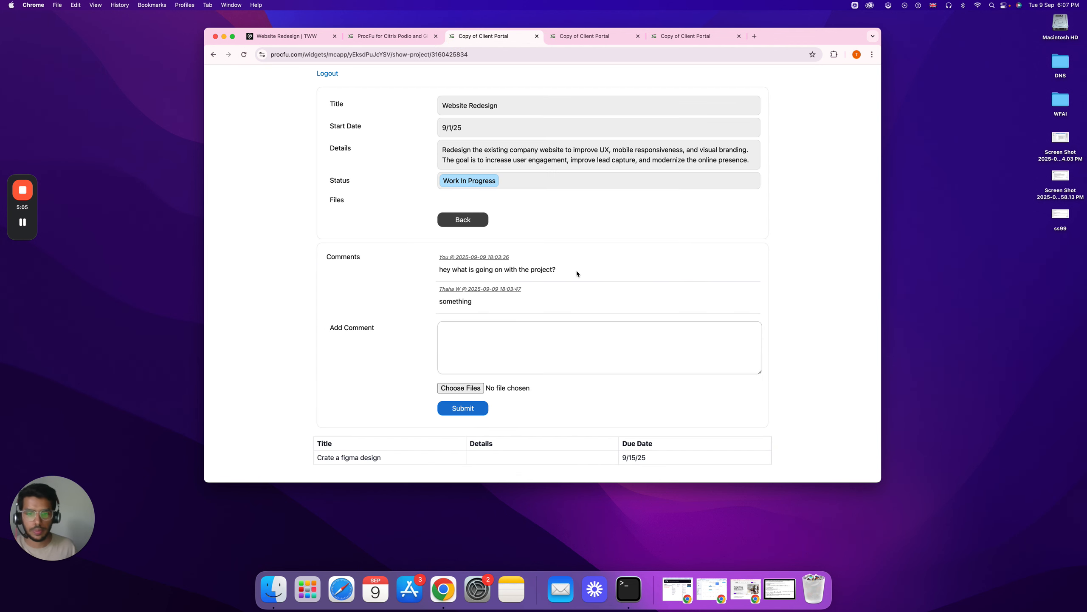
left_click(421, 464)
left_click(461, 187)
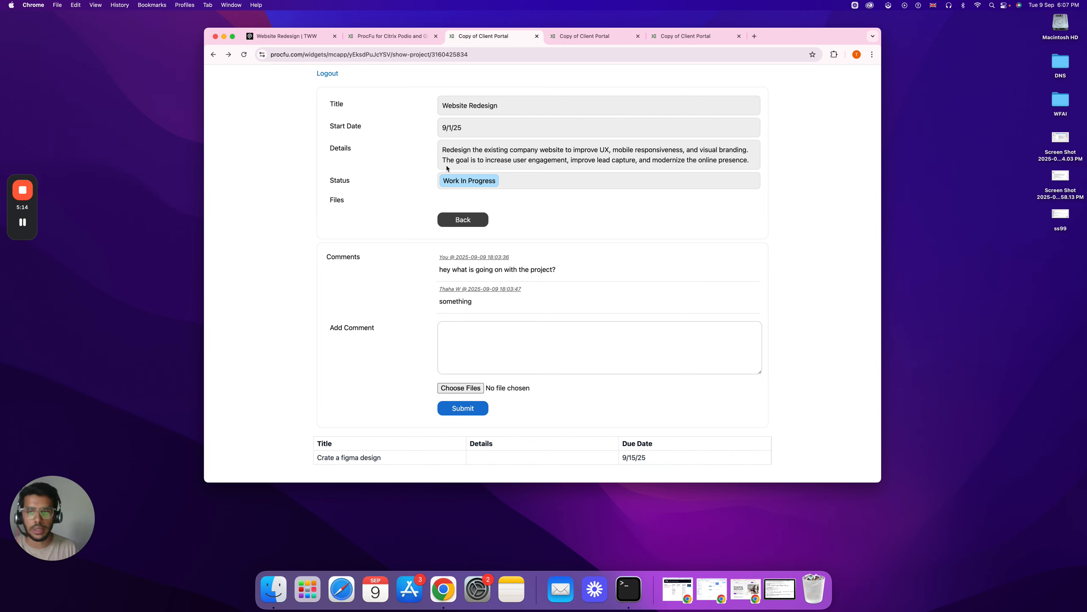
Step: Return to the portal's project list, reopen Website Redesign, view the "Crate a figma design" task and go back
left_click(463, 219)
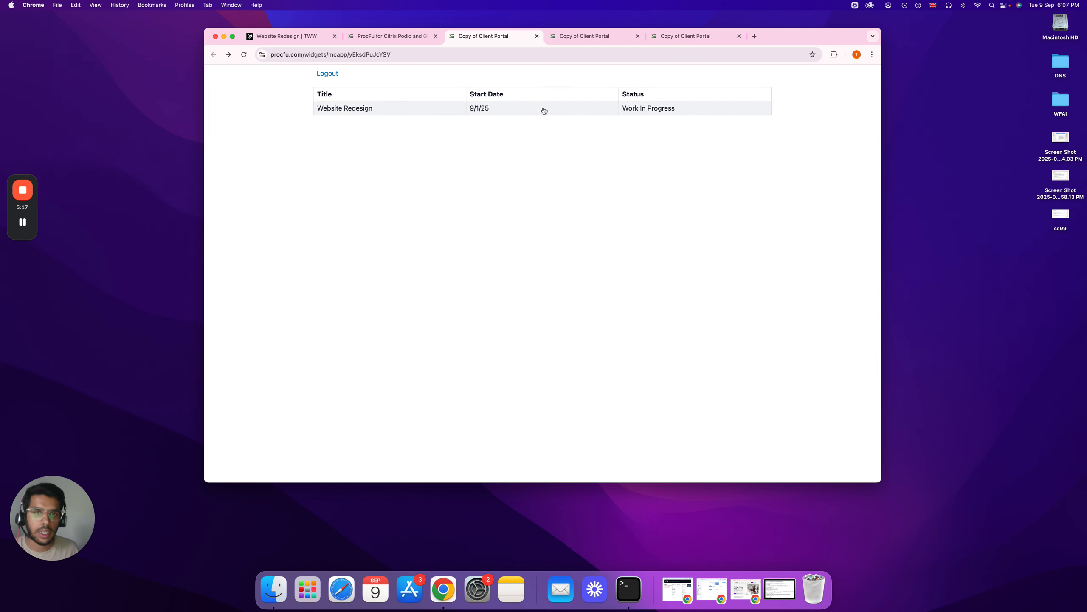
left_click(545, 109)
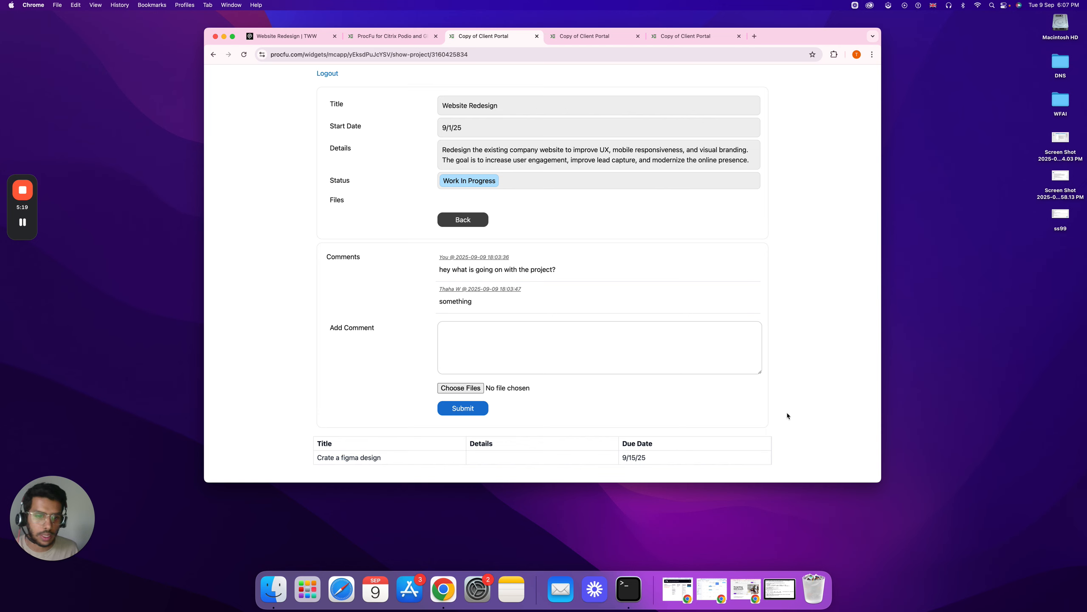
left_click(716, 462)
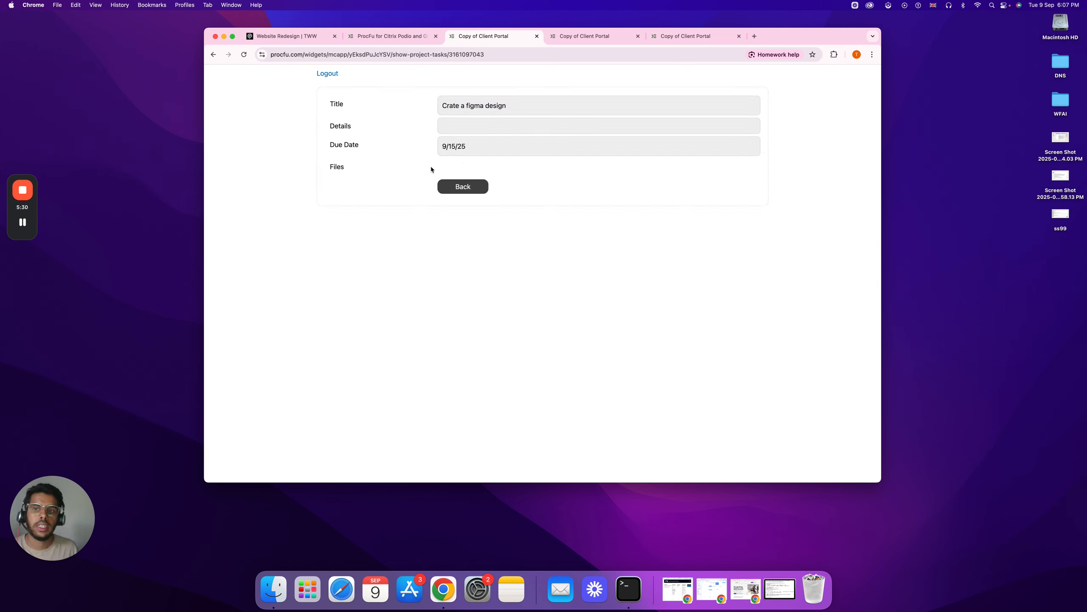
left_click(476, 192)
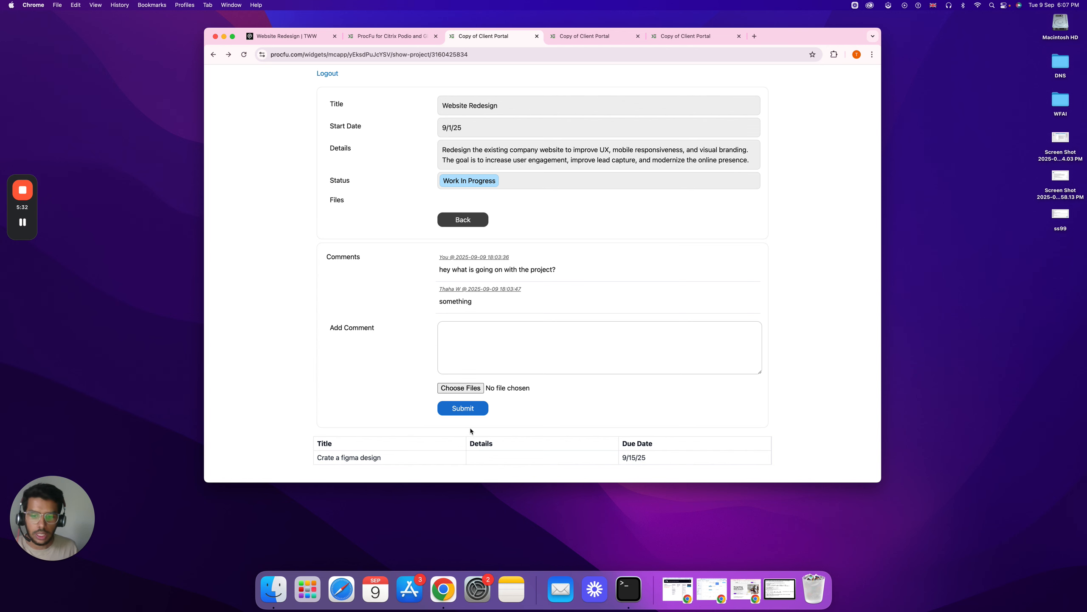
Step: Switch to ProcFu and add a Markdown link with the text "Create Project Tasks" to the project-tasks screen's header
left_click(381, 36)
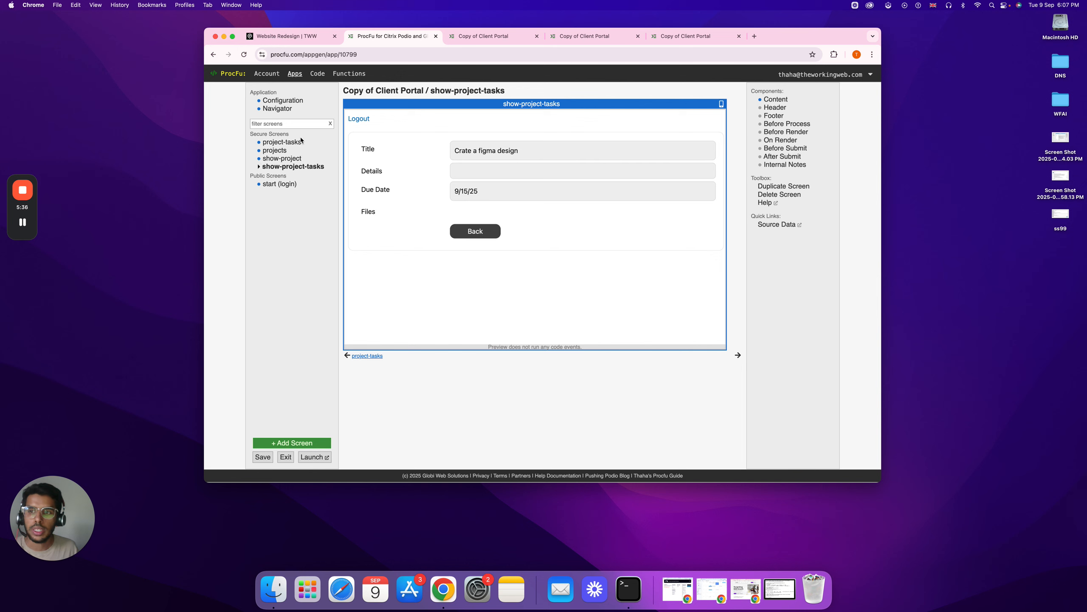
left_click(283, 143)
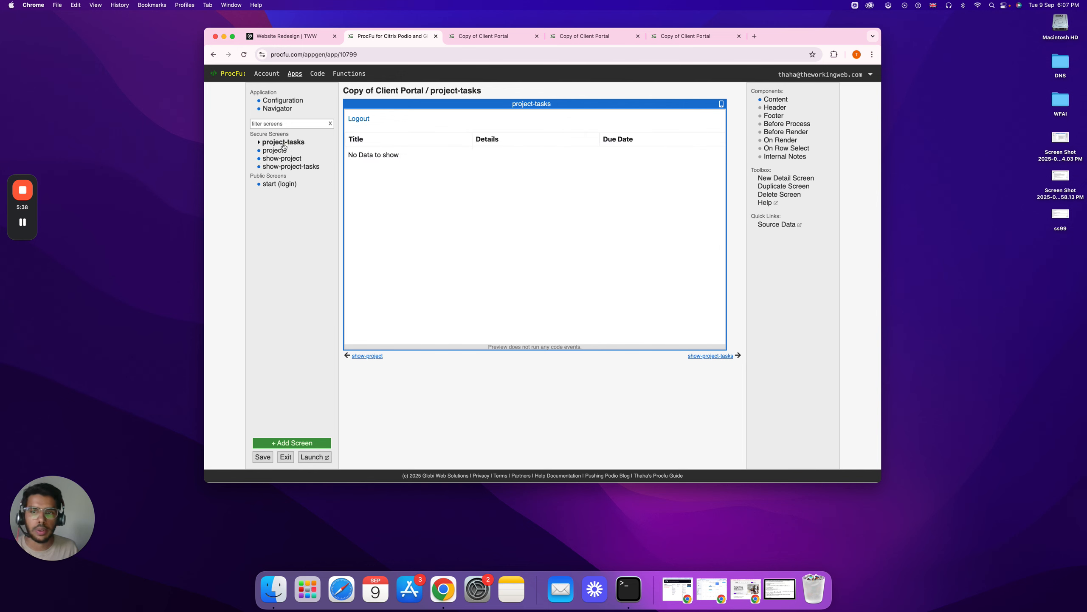
left_click(775, 108)
left_click(477, 331)
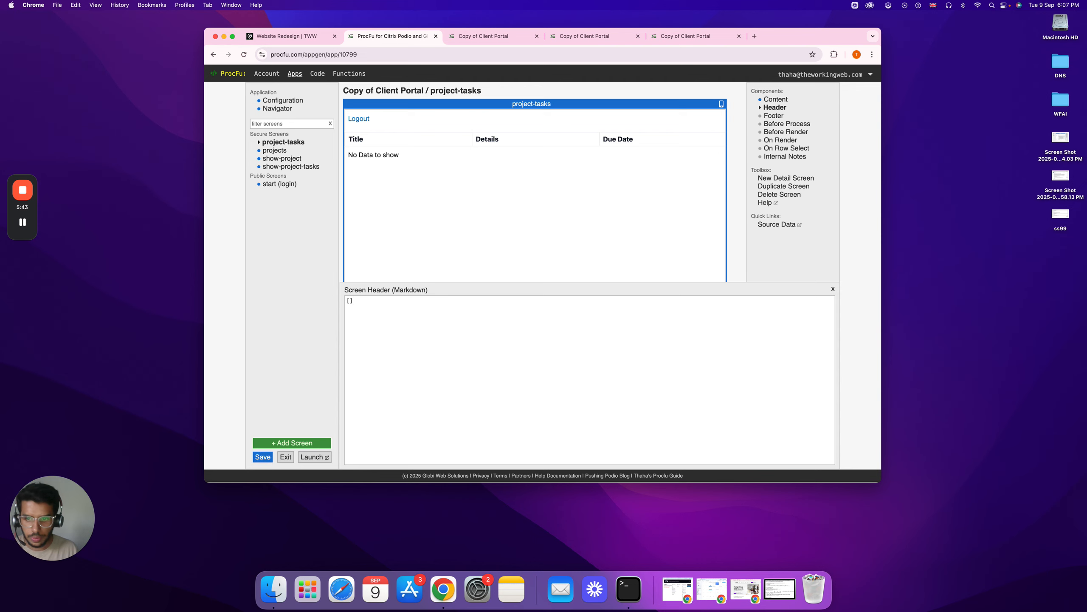
type("[]()")
type("Create P")
type("roject Tasjs")
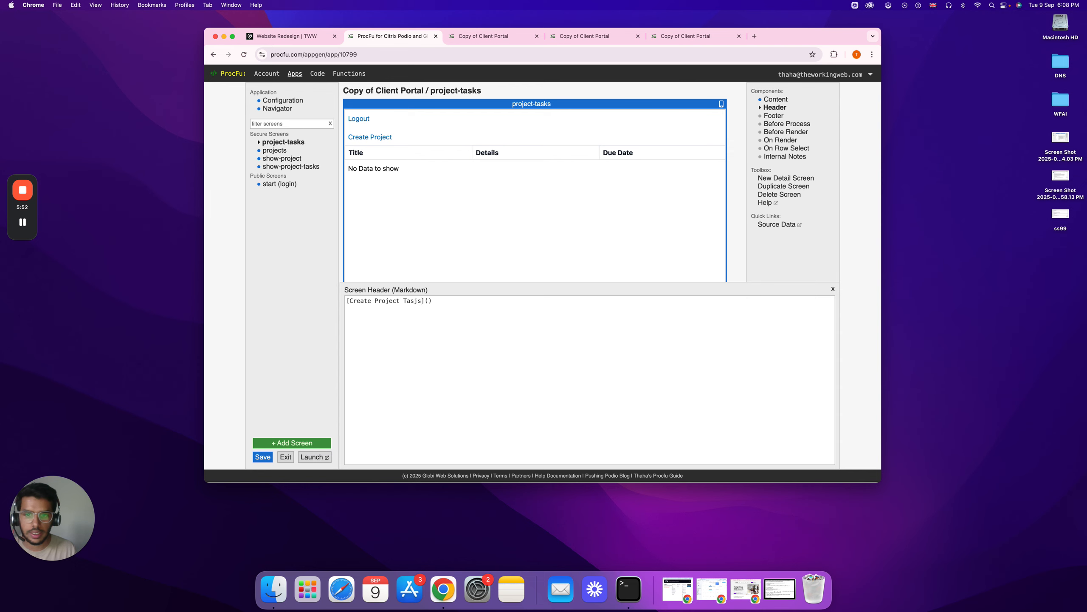
type("ks")
key("Right")
key("Right")
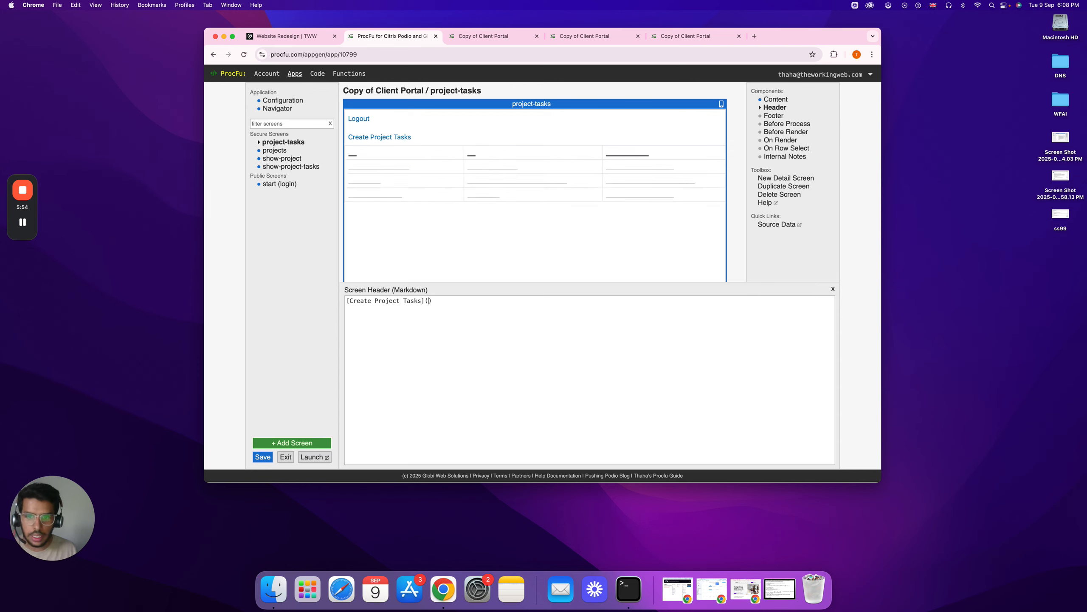
Step: Set the header link's target to the screen token @[pf_screen:create-project-task]
type("@")
key("Up")
key("Return")
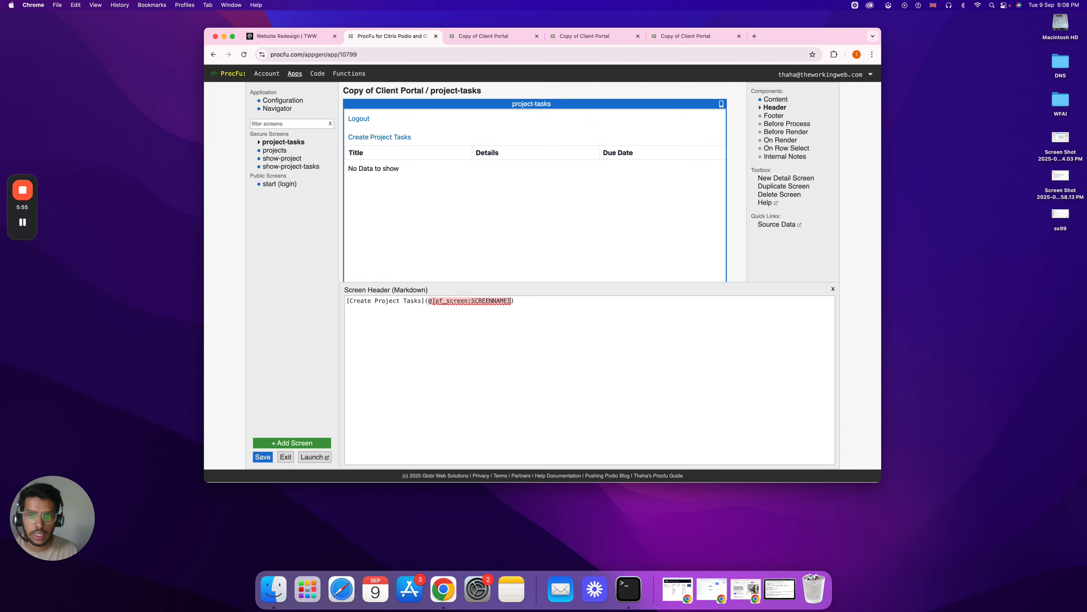
double_click(491, 301)
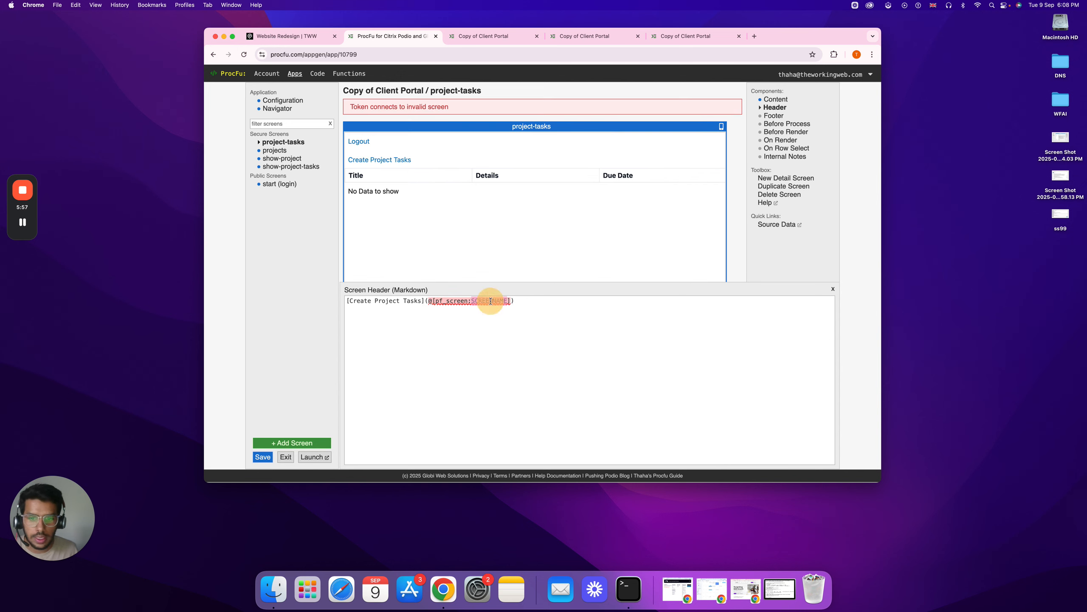
type("create-project-task")
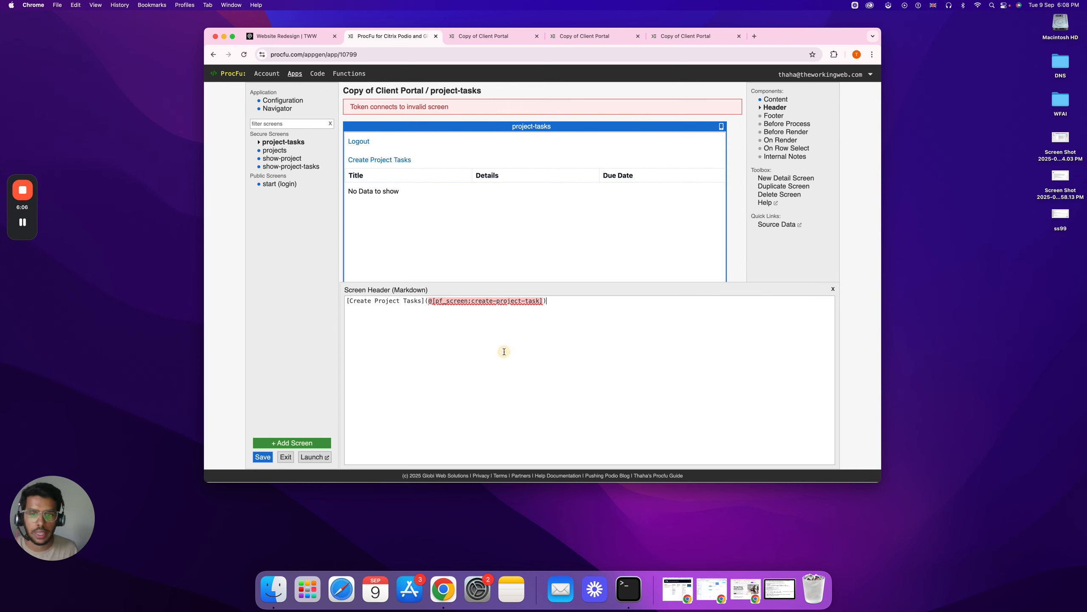
Step: Duplicate the show-project-tasks screen and name the copy create-project-task
left_click(278, 167)
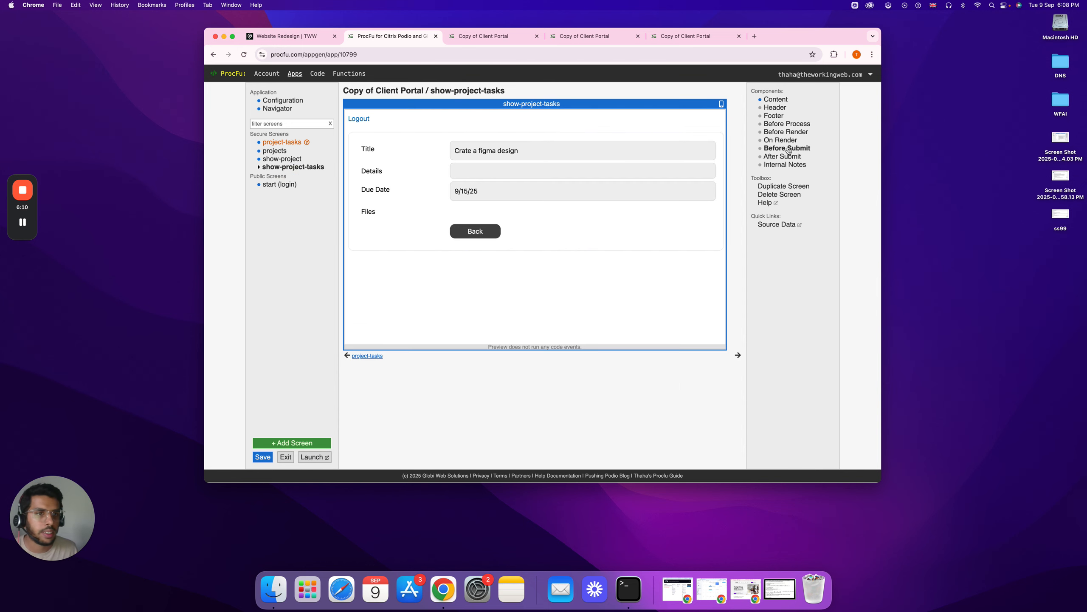
left_click(783, 186)
left_click_drag(476, 294, 339, 296)
type("create-project-task")
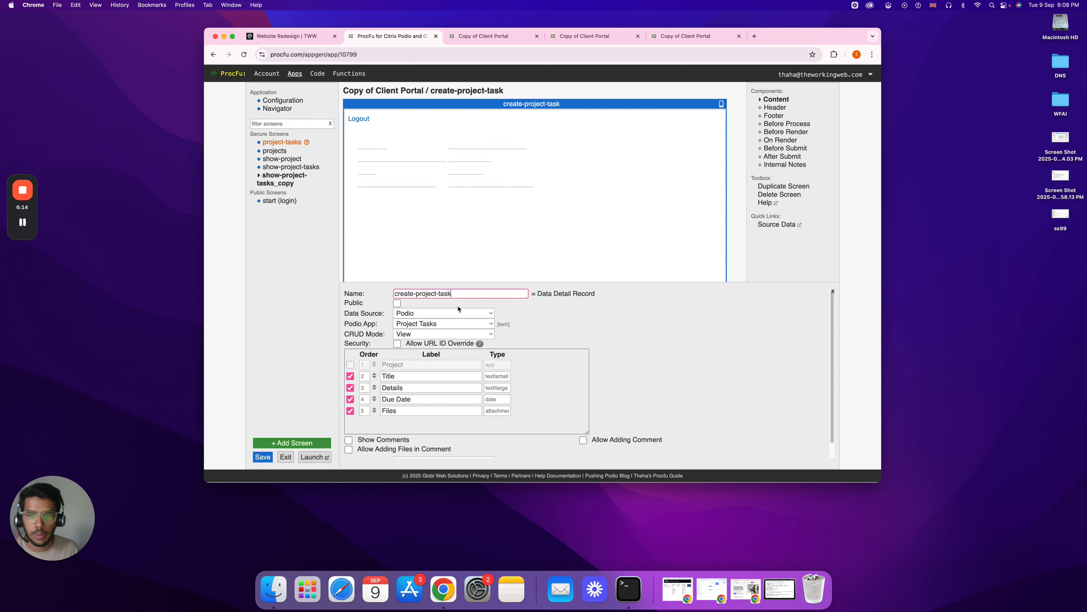
Step: Set the create-project-task screen's CRUD mode to Create, make it go to show-project on submit, and save the app
left_click(410, 335)
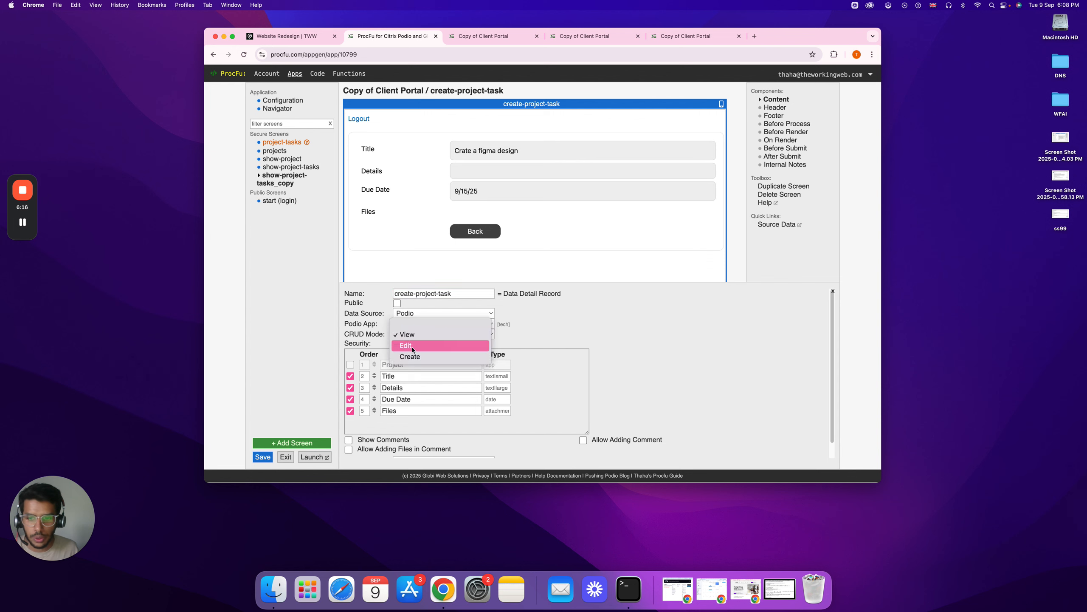
left_click(413, 358)
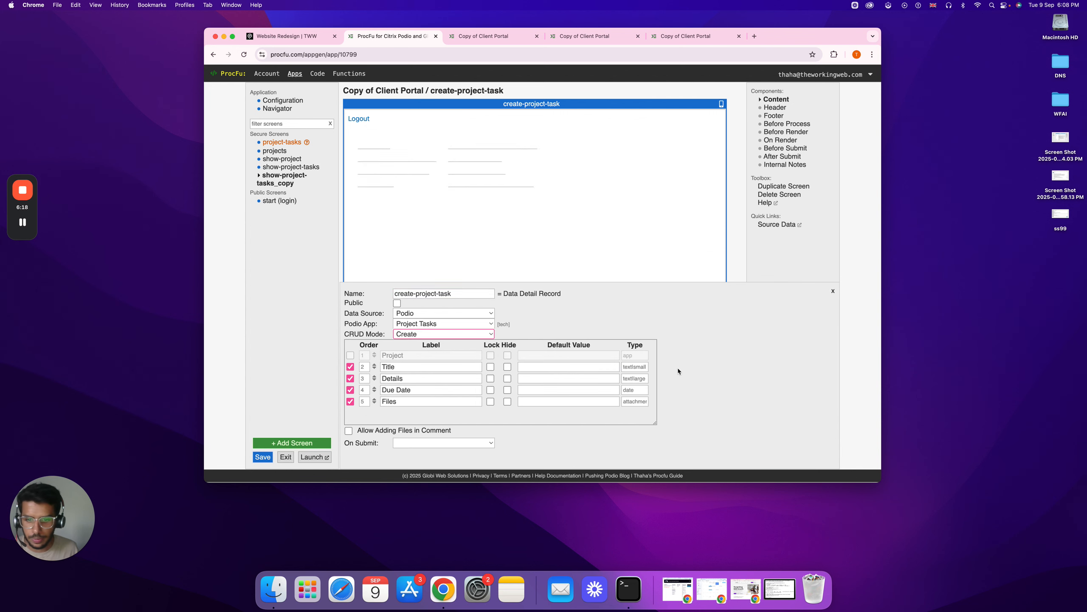
left_click(414, 446)
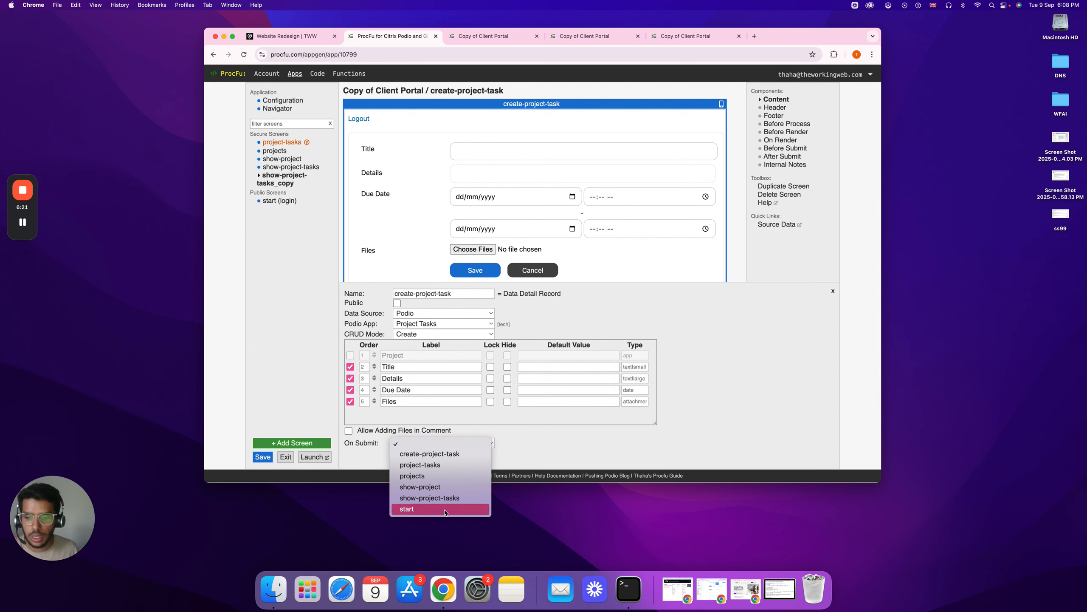
left_click(420, 487)
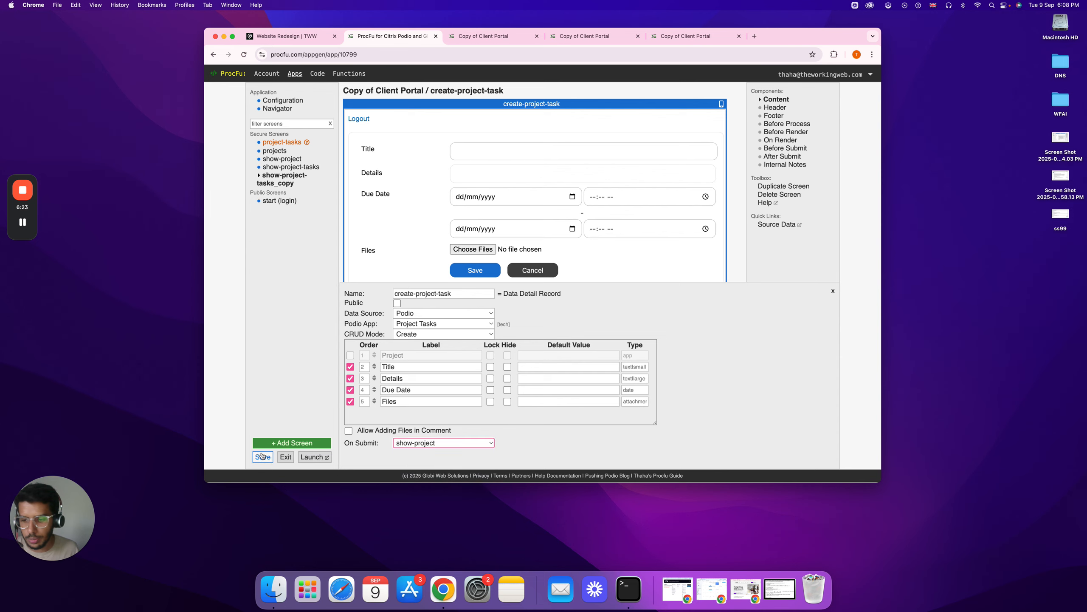
left_click(263, 457)
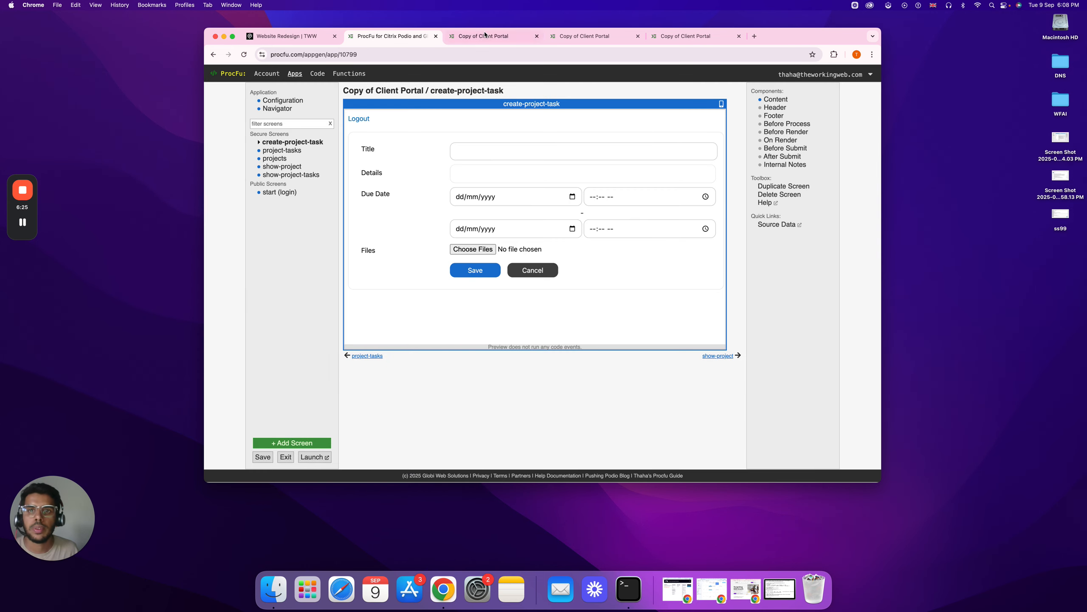
Step: Reload the Website Redesign page in the client portal and open the Create Project Tasks form
left_click(483, 36)
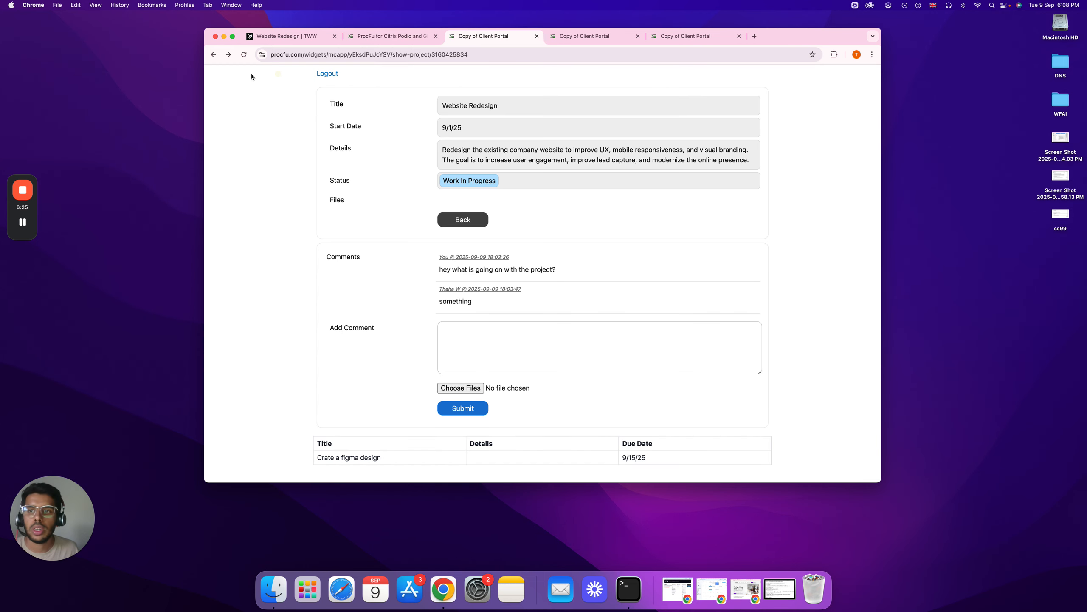
left_click(243, 55)
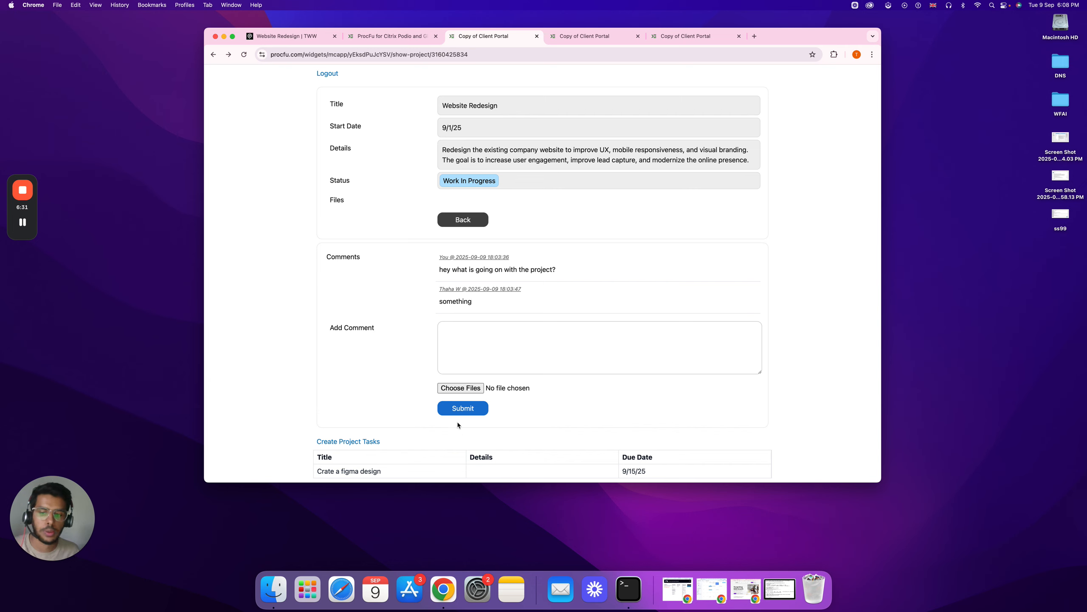
left_click(369, 441)
Step: Fill in the task form with the title xyz and a due date of 30 September 2025, and save it
left_click(464, 107)
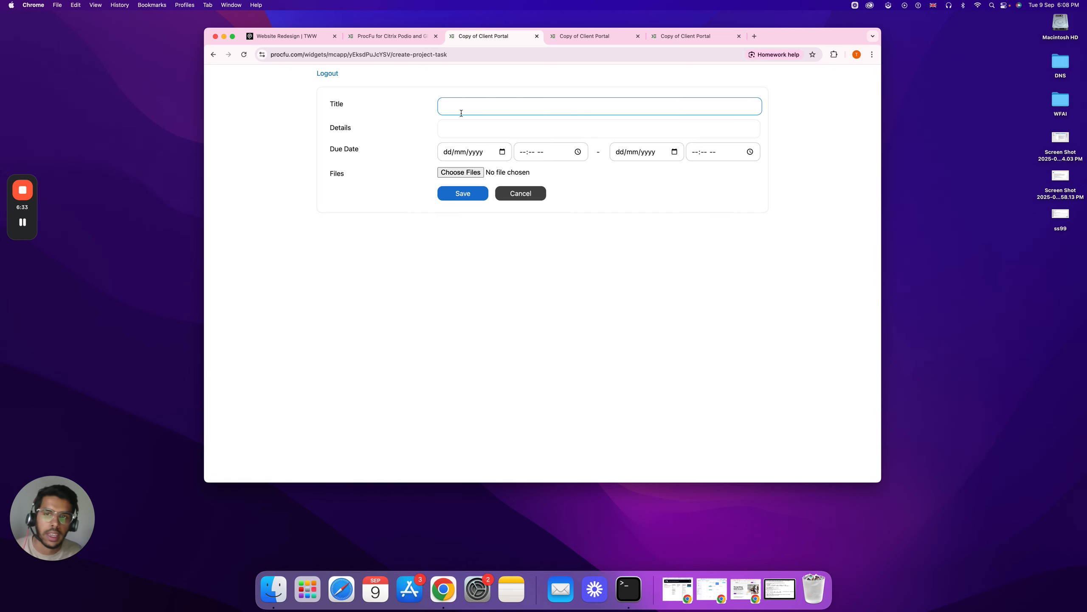
type("xyz")
key("Tab")
left_click(502, 152)
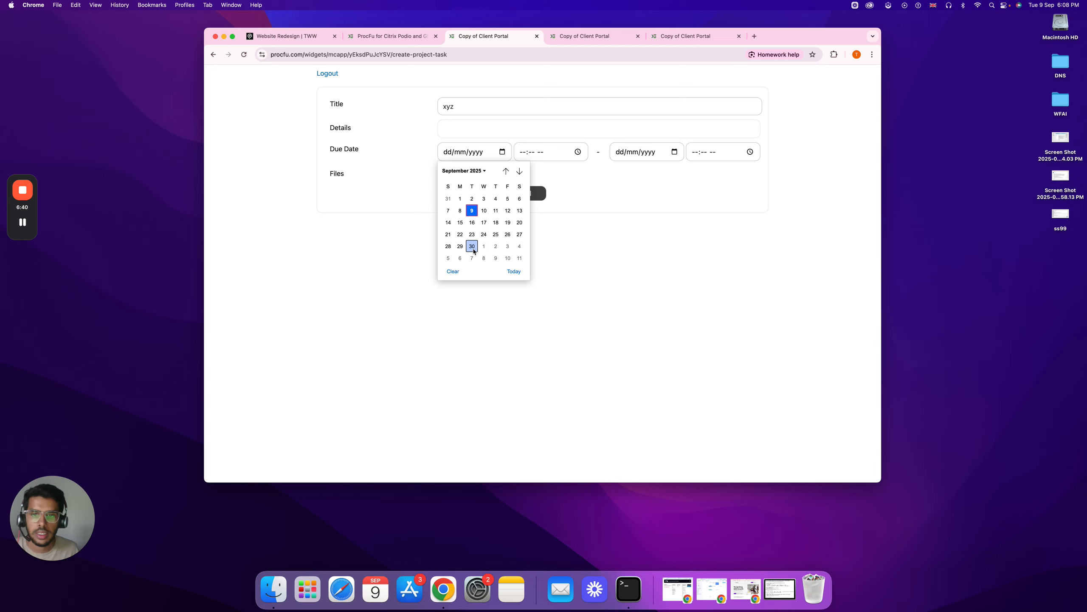
left_click(480, 328)
left_click(502, 152)
left_click(471, 245)
left_click(470, 196)
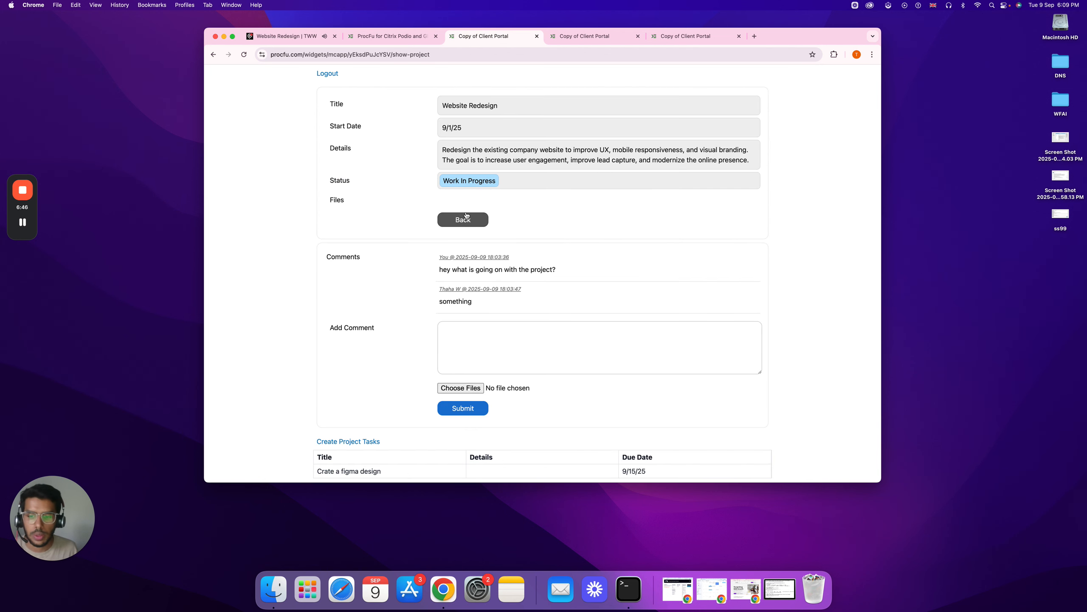
Step: Reload the portal's project page, switch to Podio to examine the xyz item in Project Tasks, and return to the portal
left_click(244, 54)
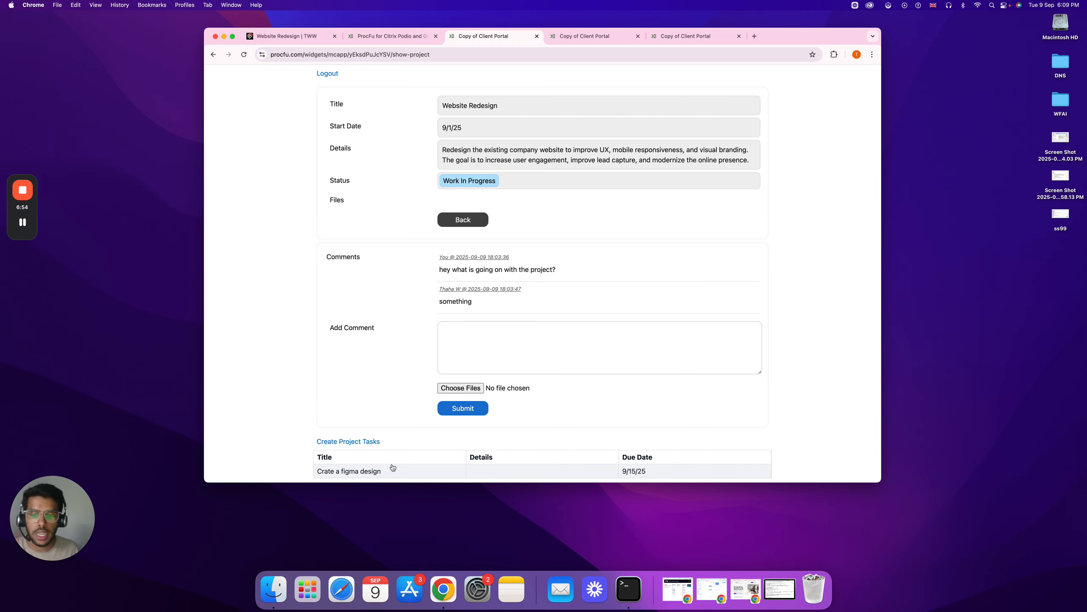
left_click(318, 39)
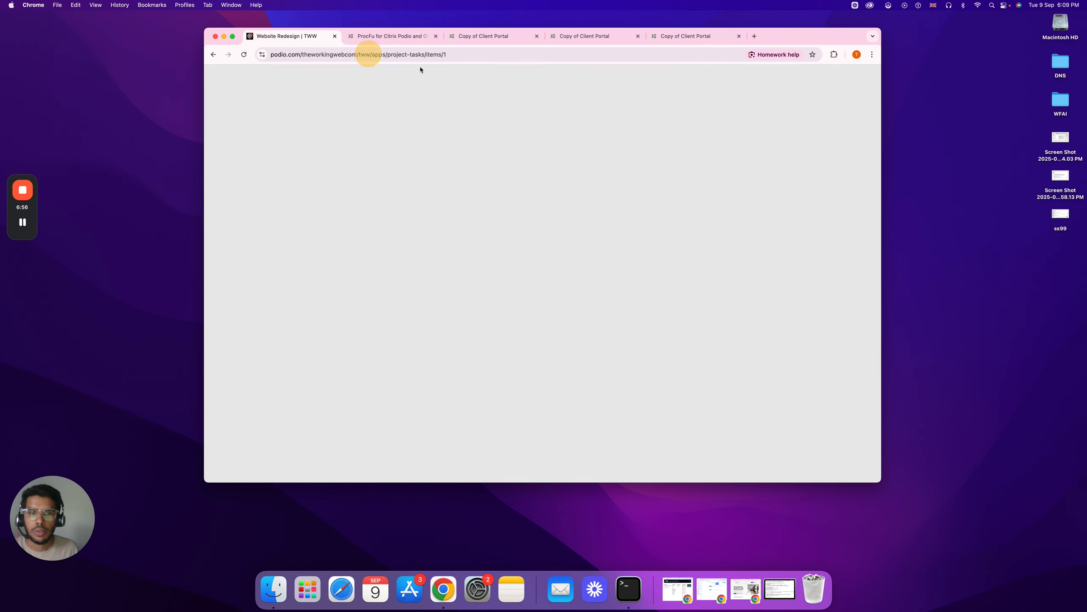
left_click(551, 92)
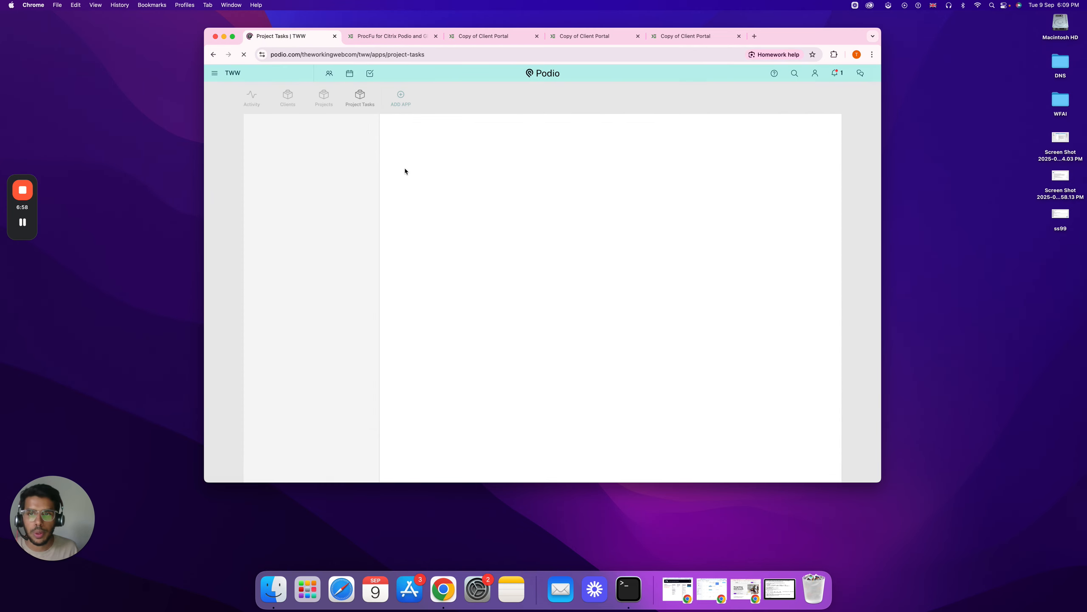
left_click(461, 199)
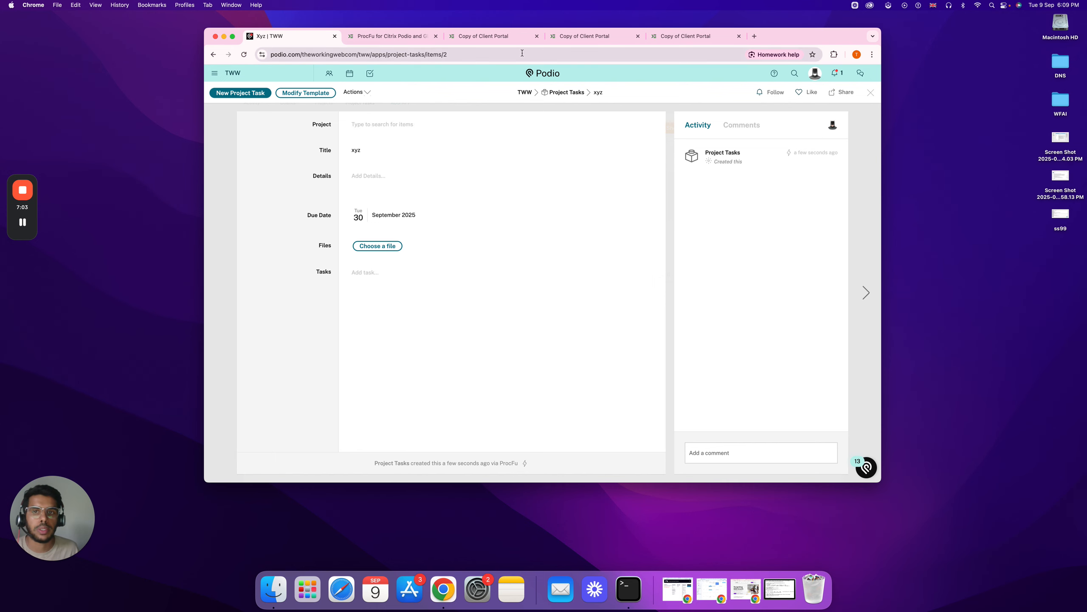
left_click(390, 36)
left_click(467, 36)
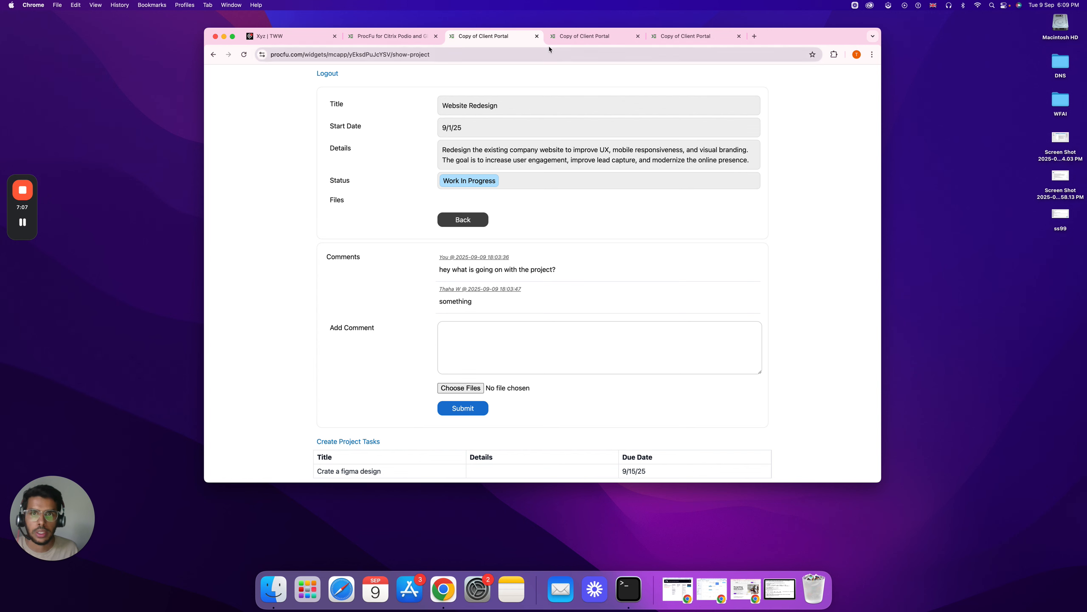
Step: Switch to ProcFu, include the Project field in the create-project-task screen and save the app
left_click(372, 36)
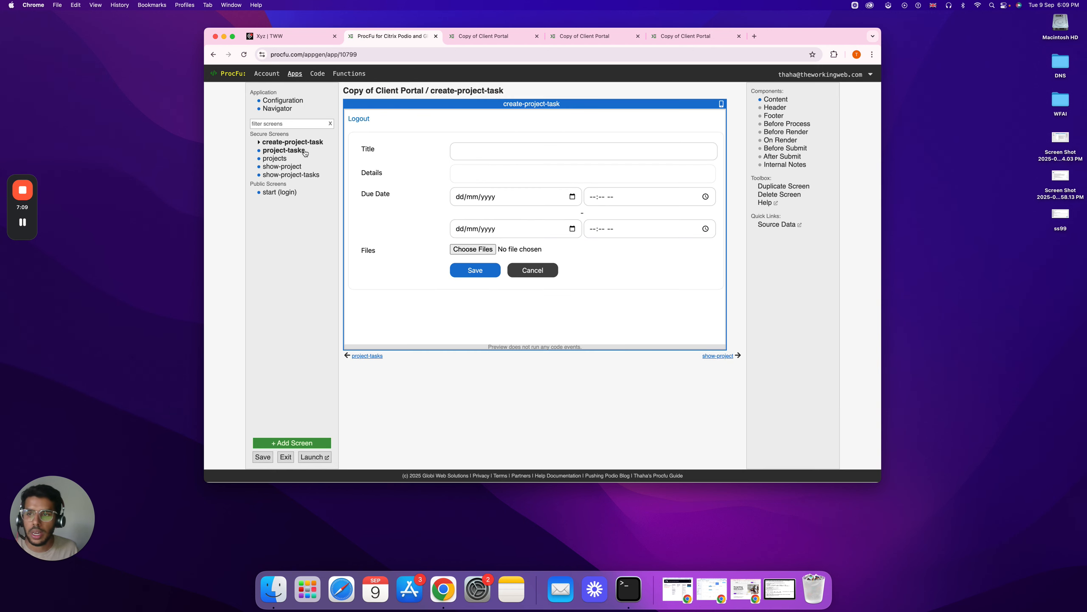
left_click(776, 99)
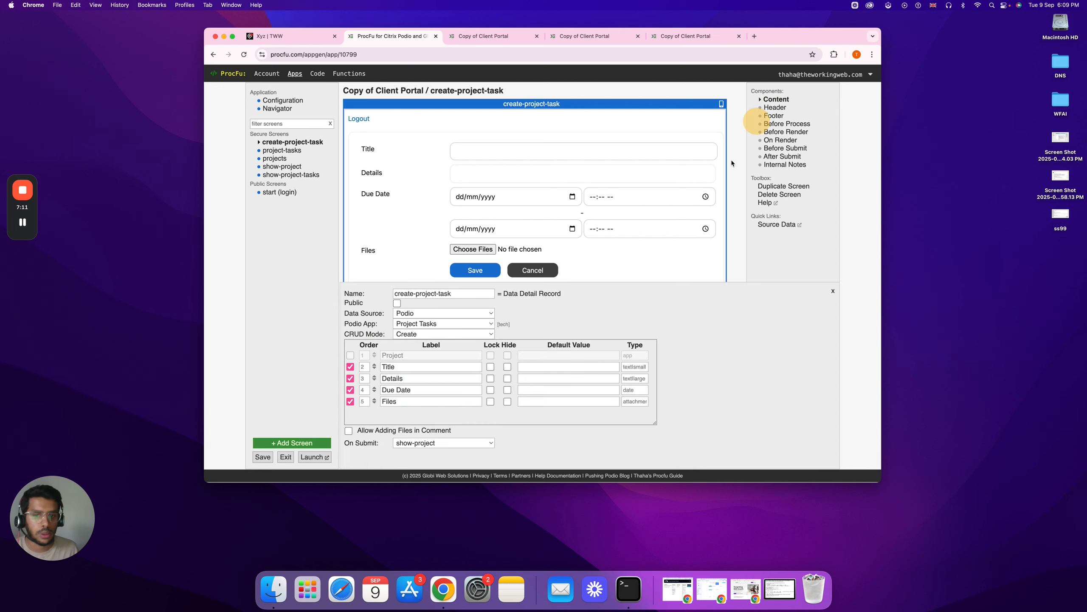
left_click(350, 355)
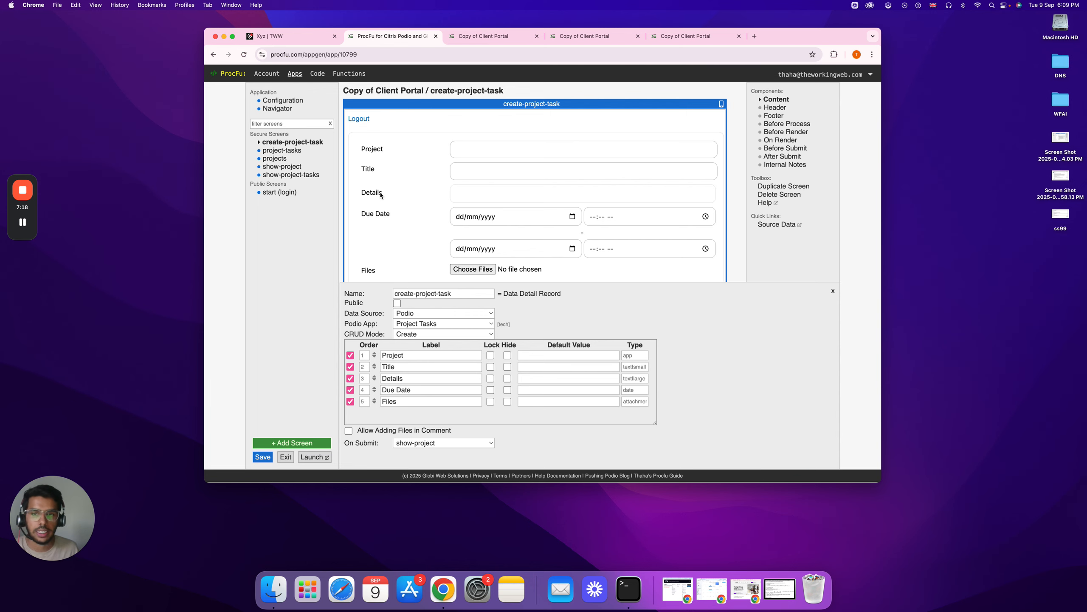
left_click(262, 456)
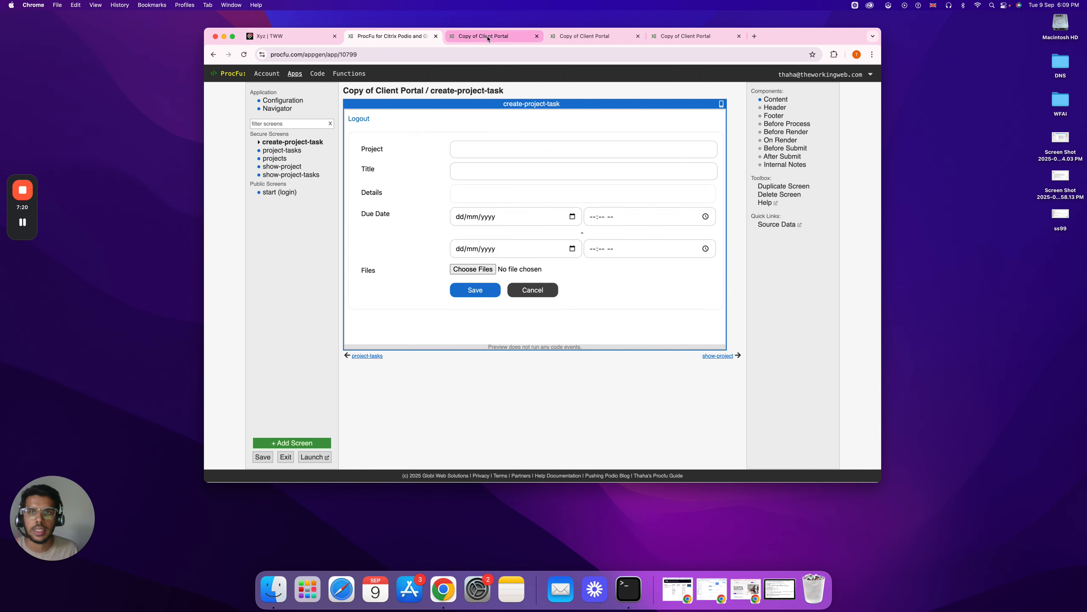
Step: Open the portal's Create Project Tasks form and examine the choices offered by its Project field
left_click(484, 36)
left_click(351, 441)
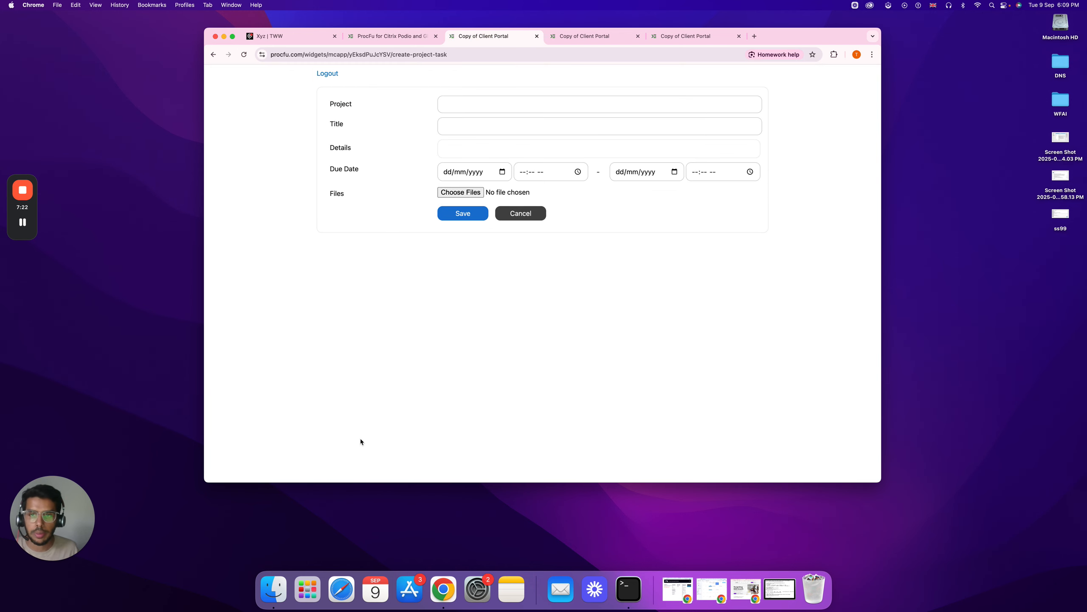
left_click(493, 105)
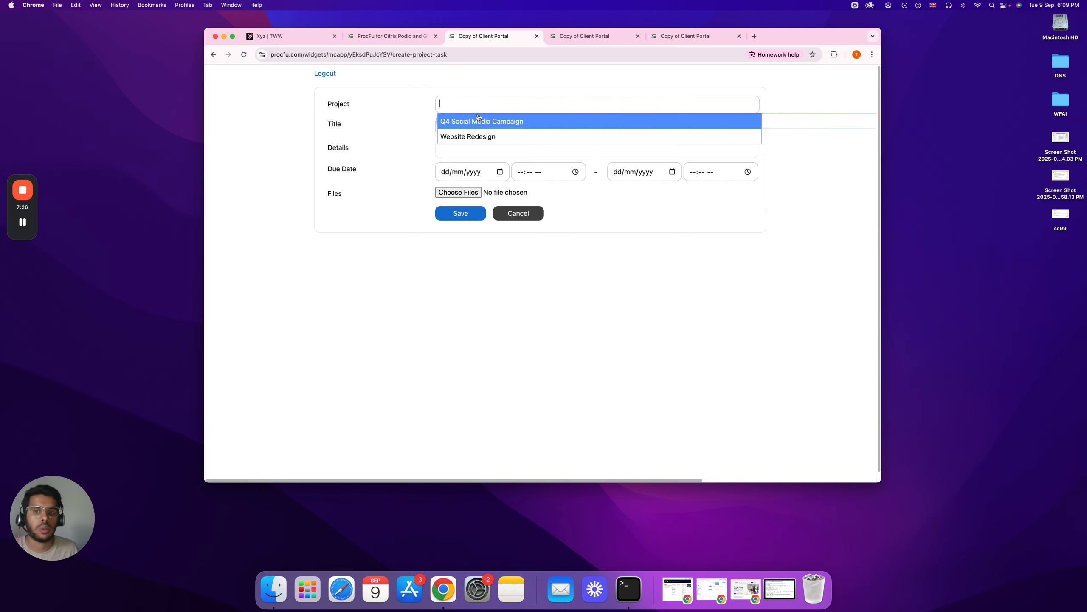
left_click(456, 307)
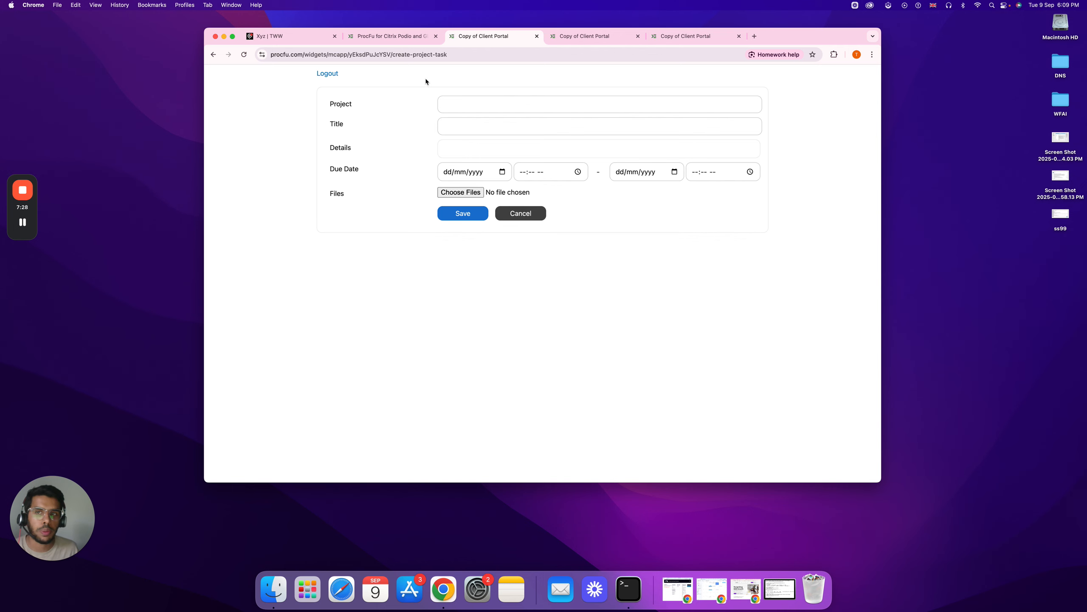
Step: Return to ProcFu and hide the Project field in the create-project-task screen's content settings
left_click(376, 37)
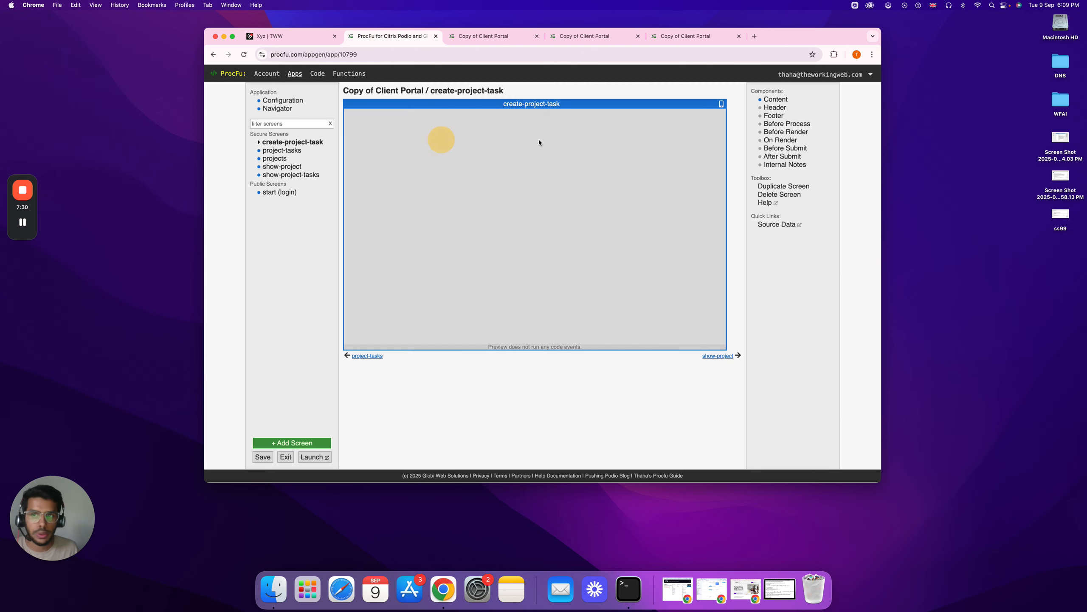
left_click(787, 100)
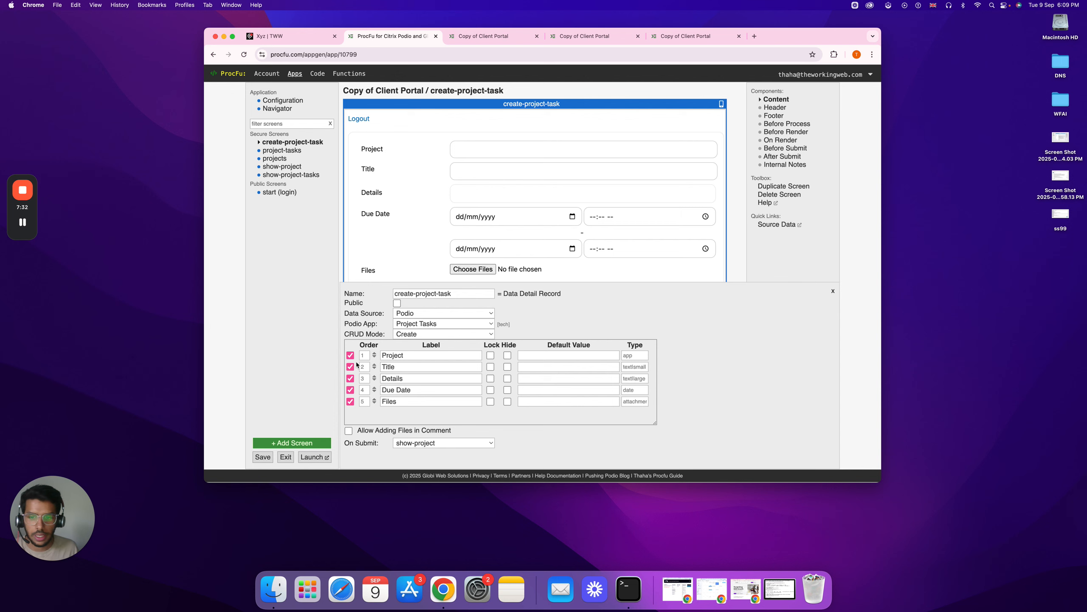
left_click(507, 356)
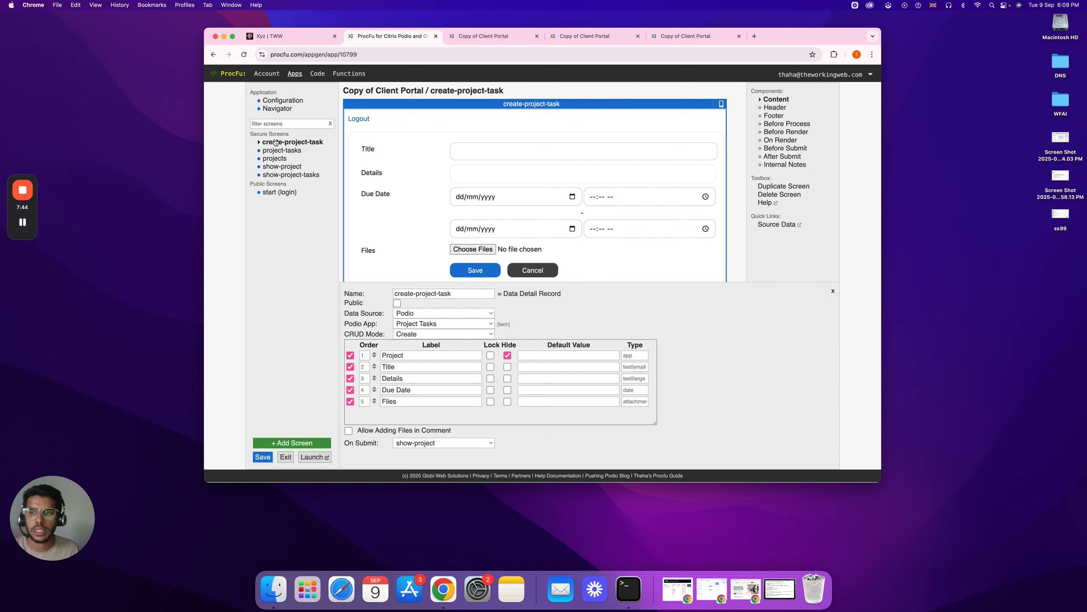
Step: Open the show-project screen in ProcFu, then switch to the portal and leave the task creation form for the project page
left_click(284, 167)
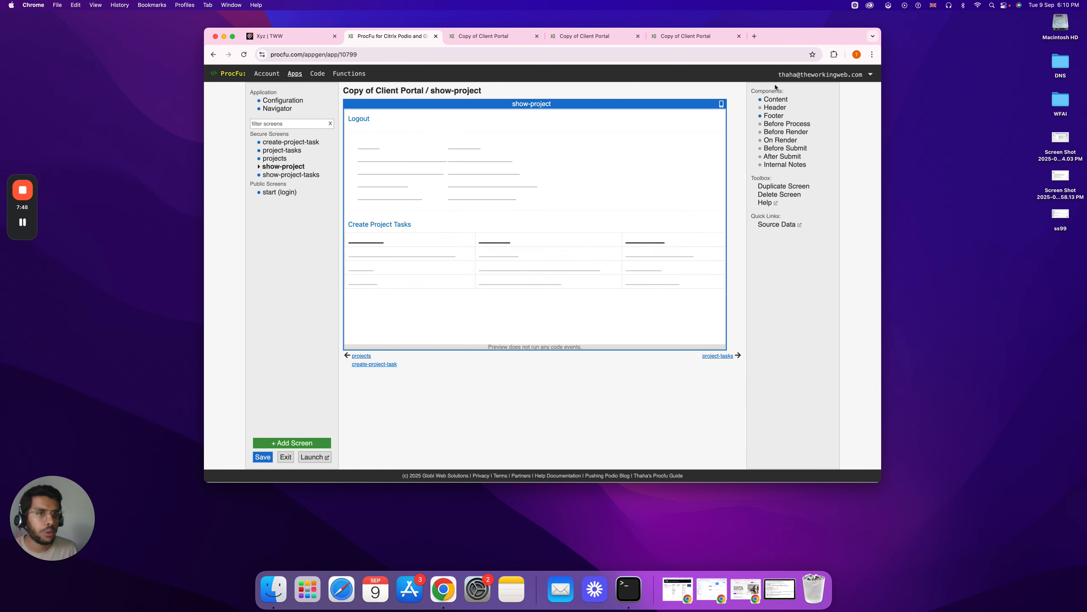
left_click(484, 36)
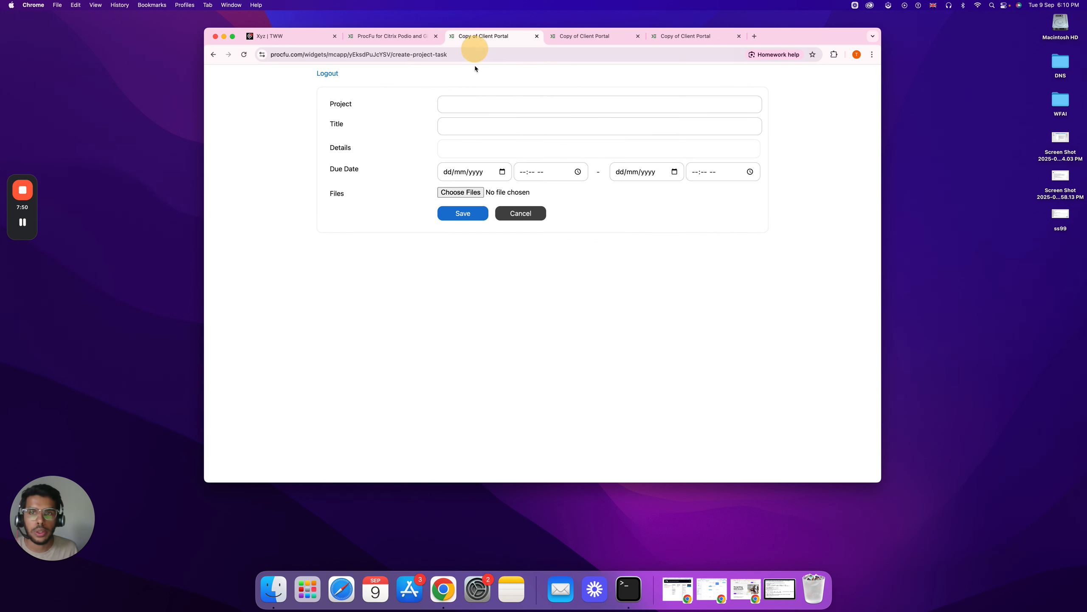
left_click(515, 156)
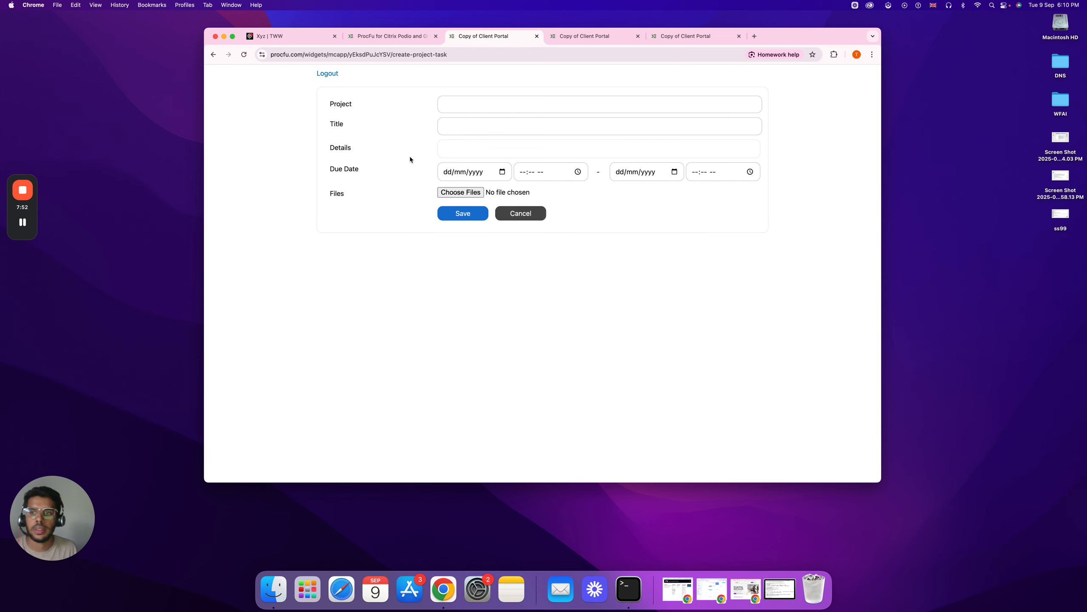
left_click(532, 219)
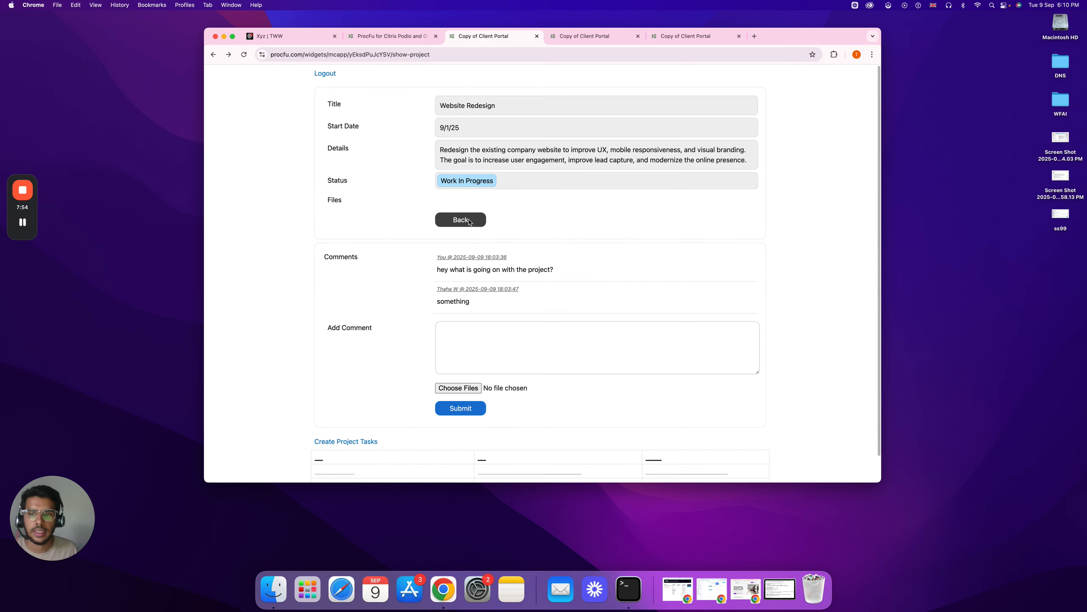
left_click(474, 224)
left_click(507, 214)
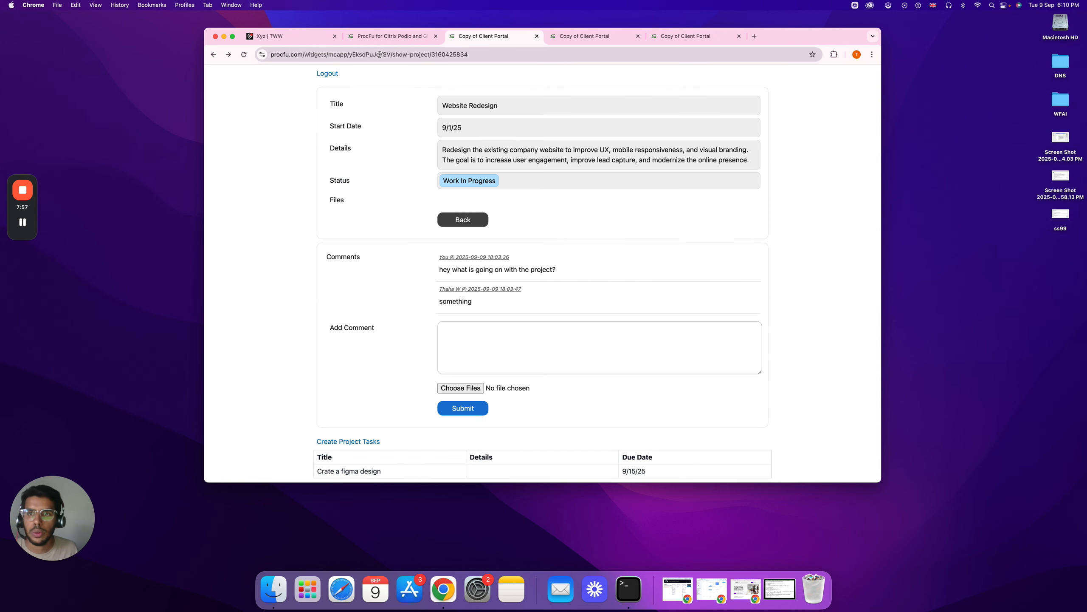
Step: Load the portal's base address without the show-project path and open the Website Redesign project
left_click_drag(392, 56, 520, 56)
key("BackSpace")
key("Return")
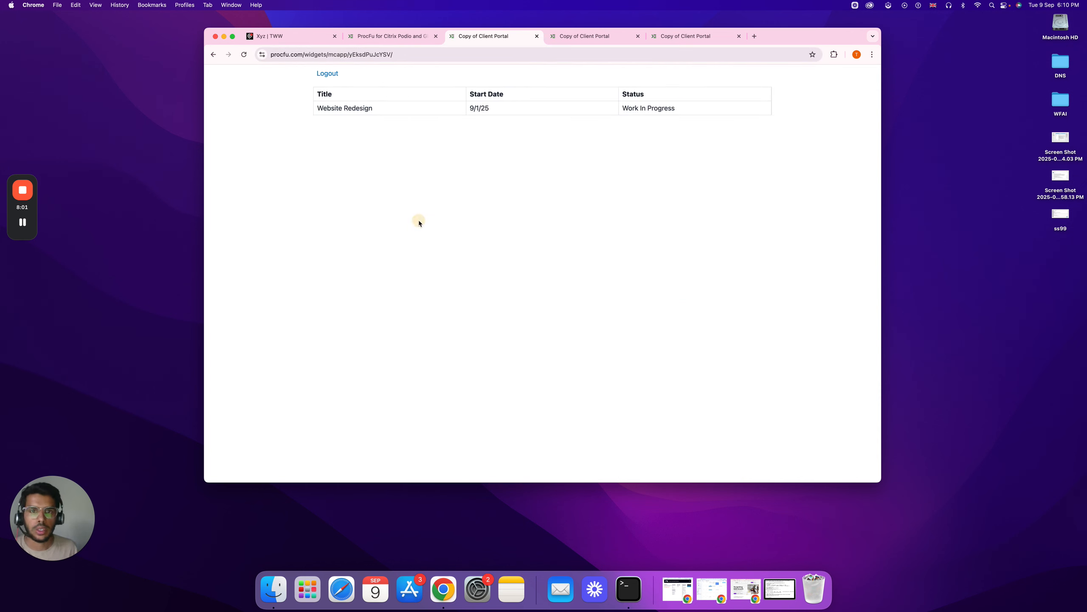
left_click(574, 113)
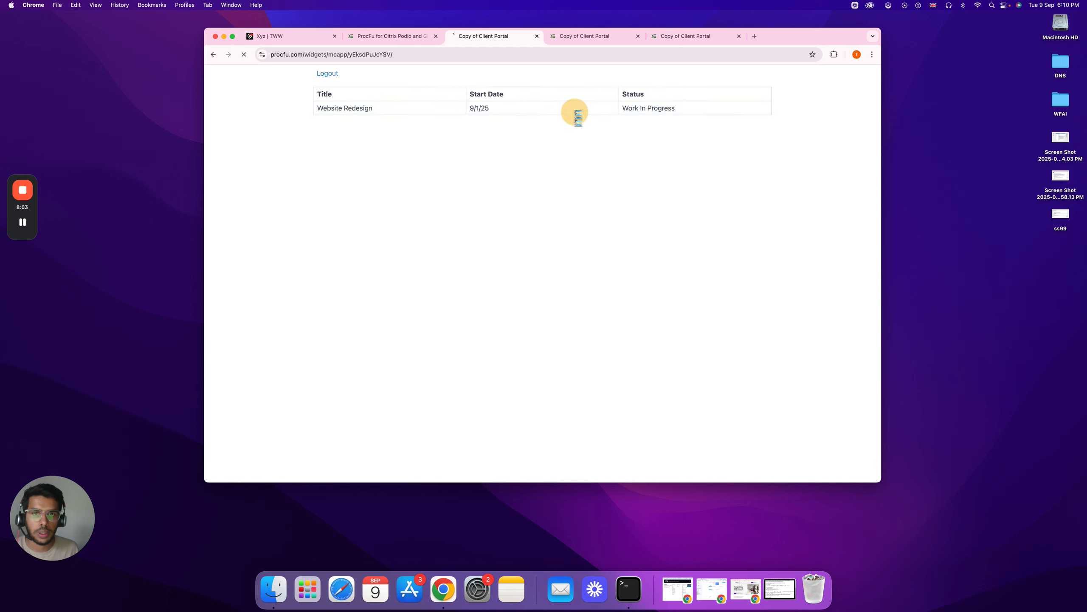
Step: Examine the item ID at the end of the project page's URL and open the Create Project Tasks form
left_click(439, 55)
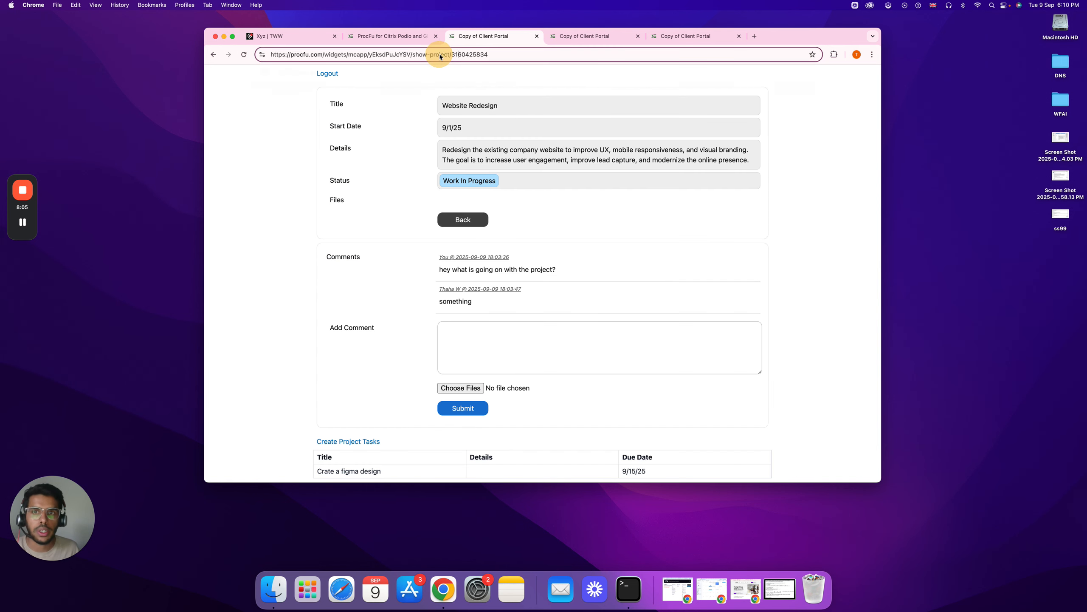
double_click(471, 54)
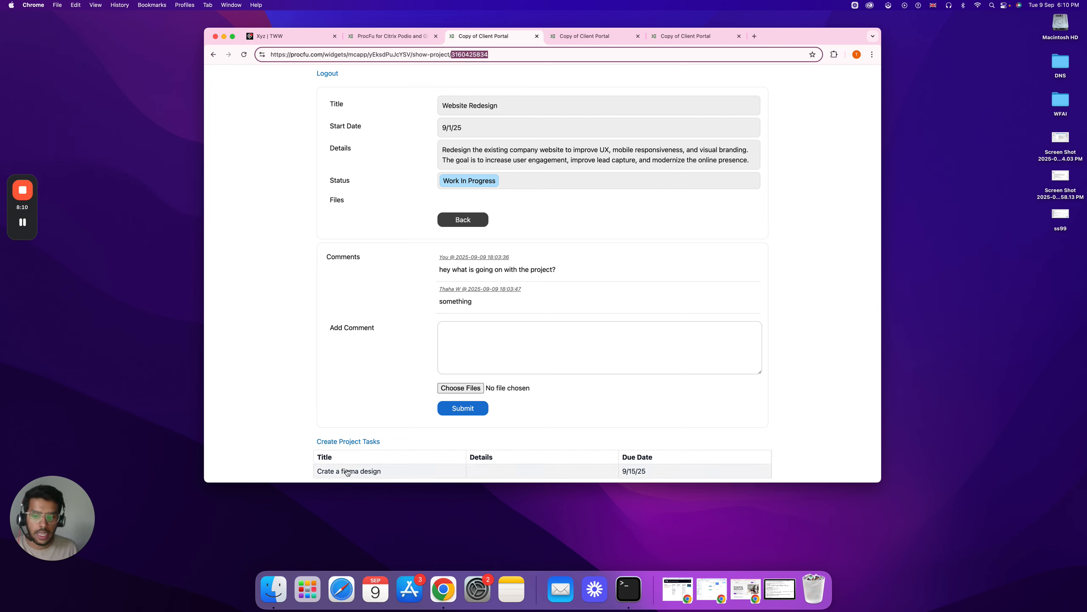
left_click(334, 444)
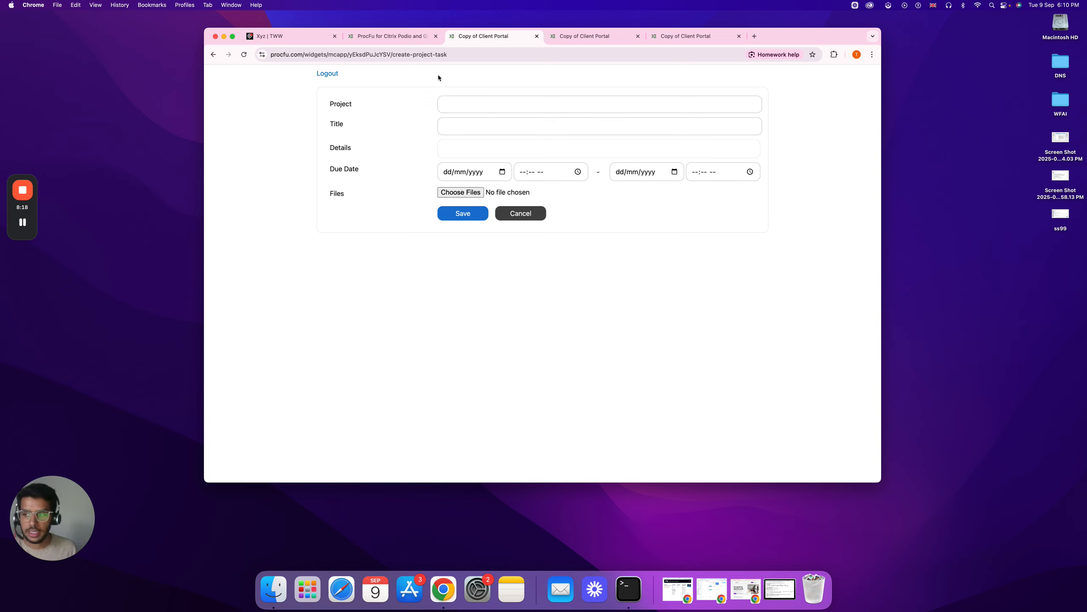
Step: Return to ProcFu and start a custom_tokens["project"] assignment in the show-project screen's Before Process script
left_click(367, 39)
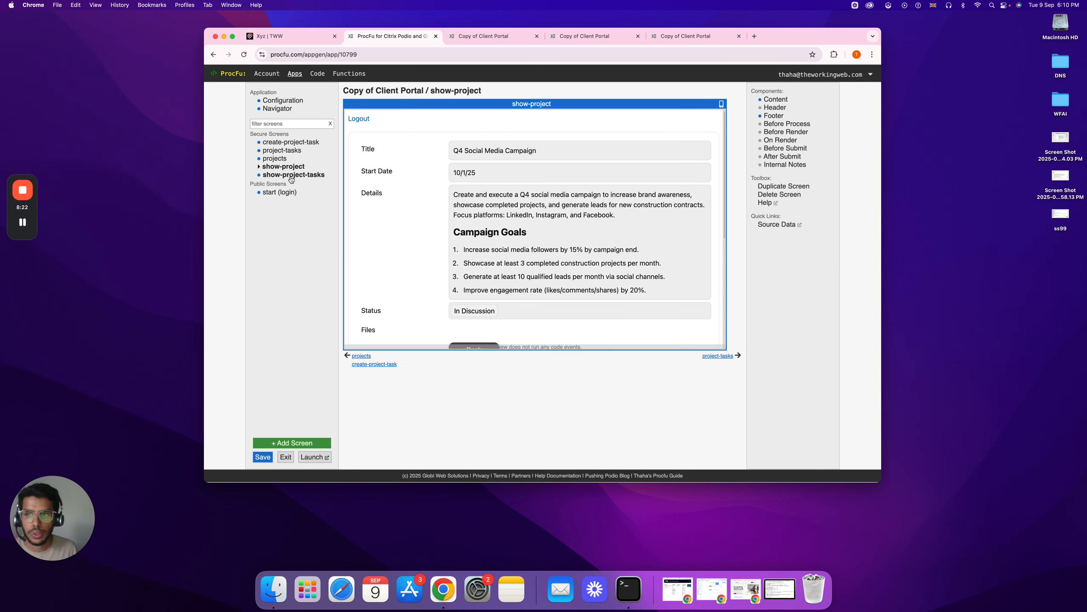
left_click(796, 124)
left_click(464, 271)
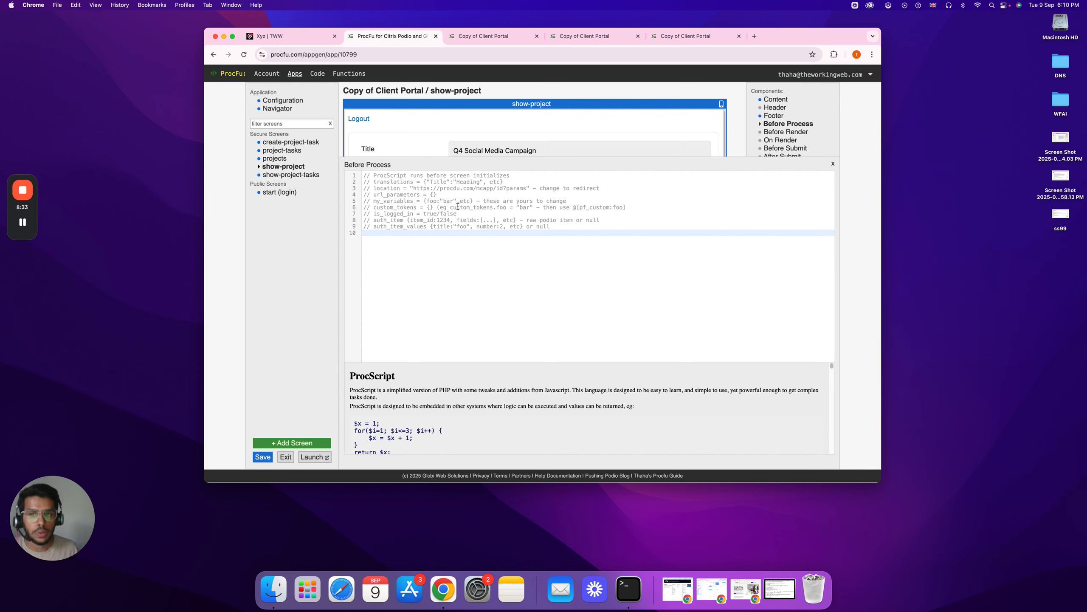
double_click(404, 208)
key("super+c")
left_click(389, 268)
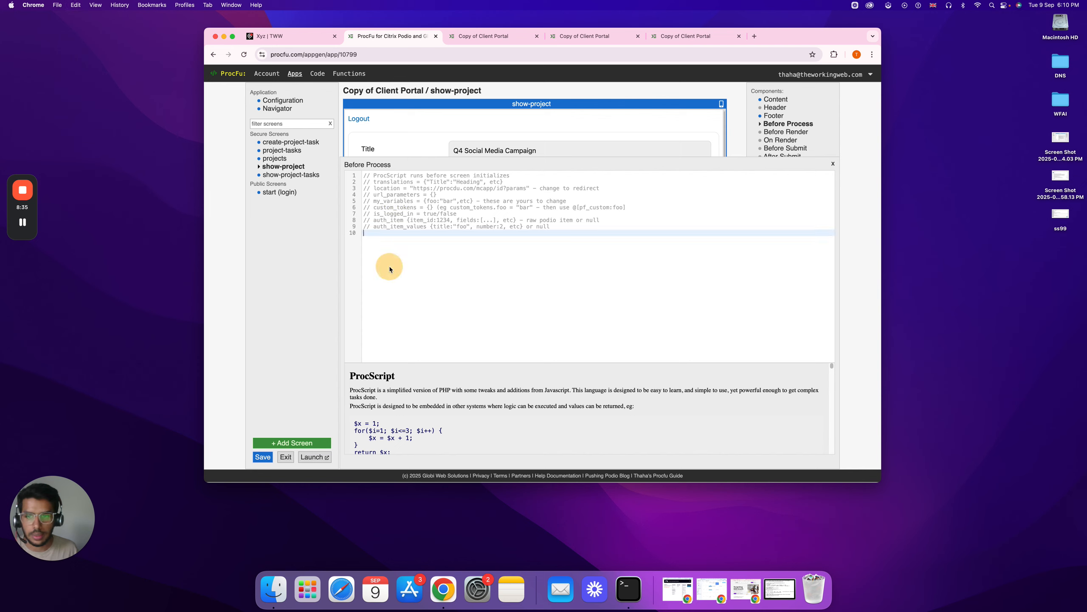
key("Return")
key("super+v")
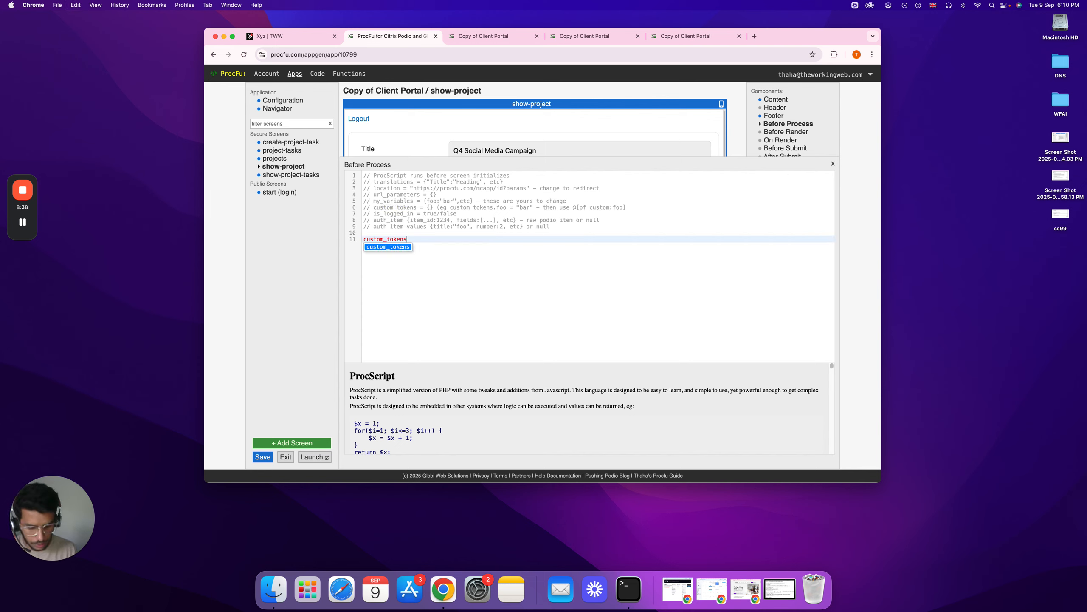
type("[\"project\"] =")
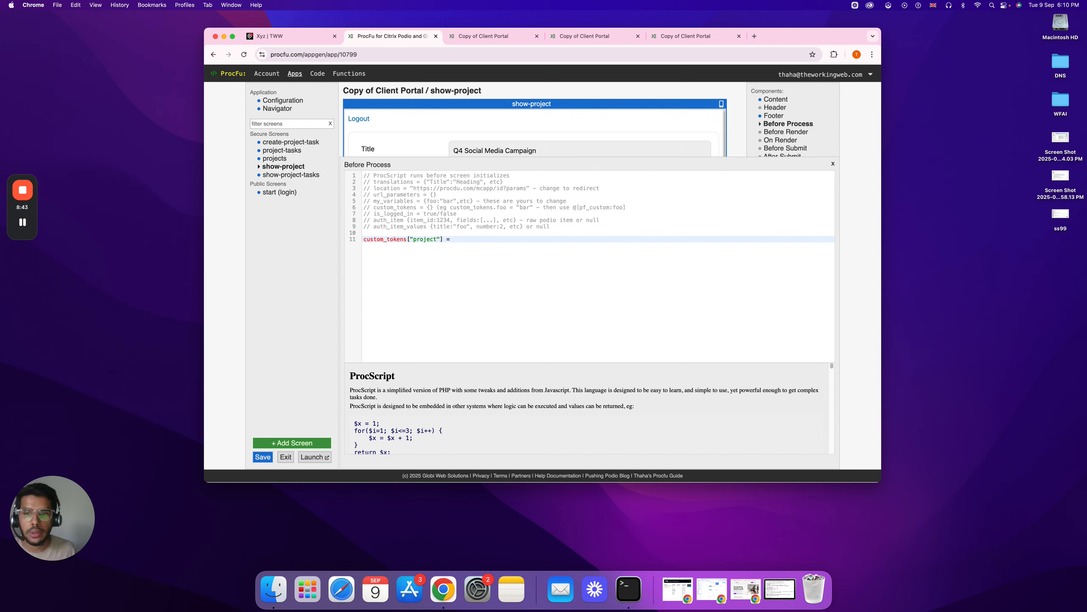
Step: Assign url_parameters[] to the project custom token, leaving its key empty
double_click(399, 195)
key("super+c")
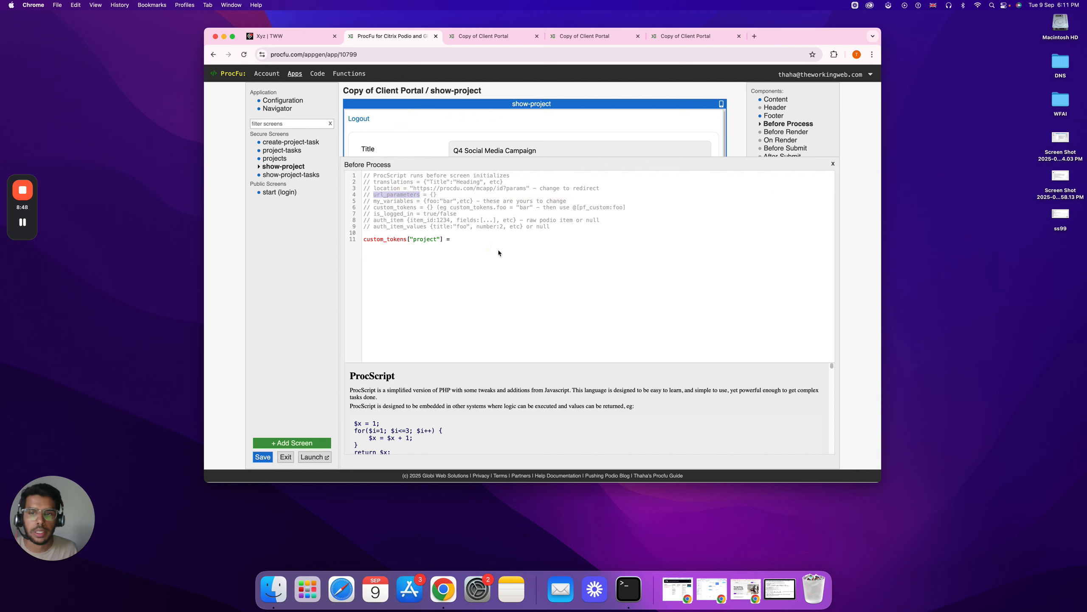
left_click(458, 236)
left_click(458, 239)
key("super+v")
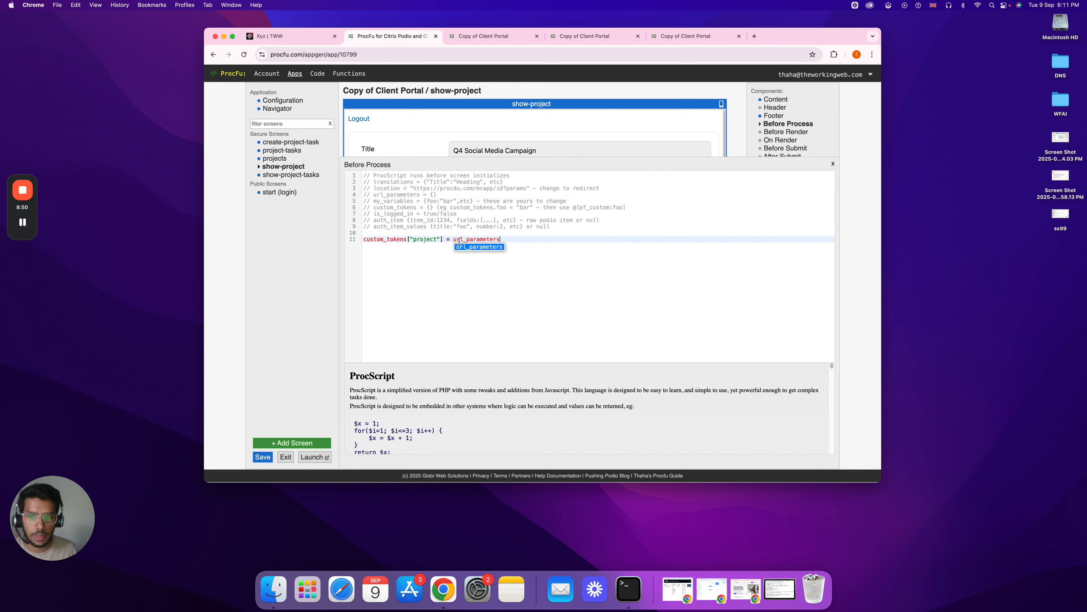
type("[]")
Step: Comment out the custom token assignment and insert an empty line above it
key("Up")
key("Right")
key("super+slash")
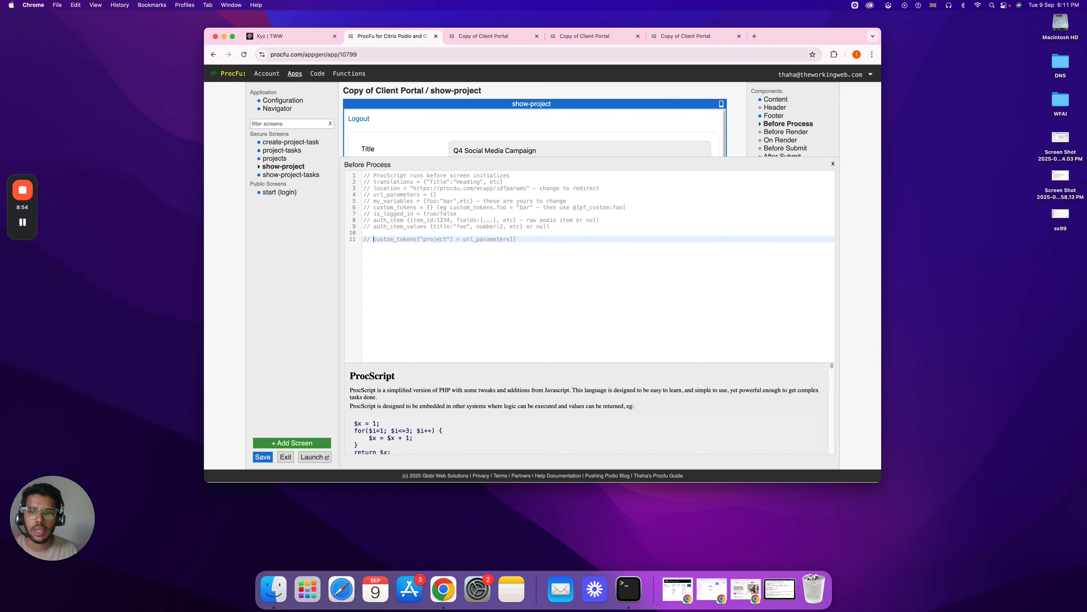
key("Return")
key("Up")
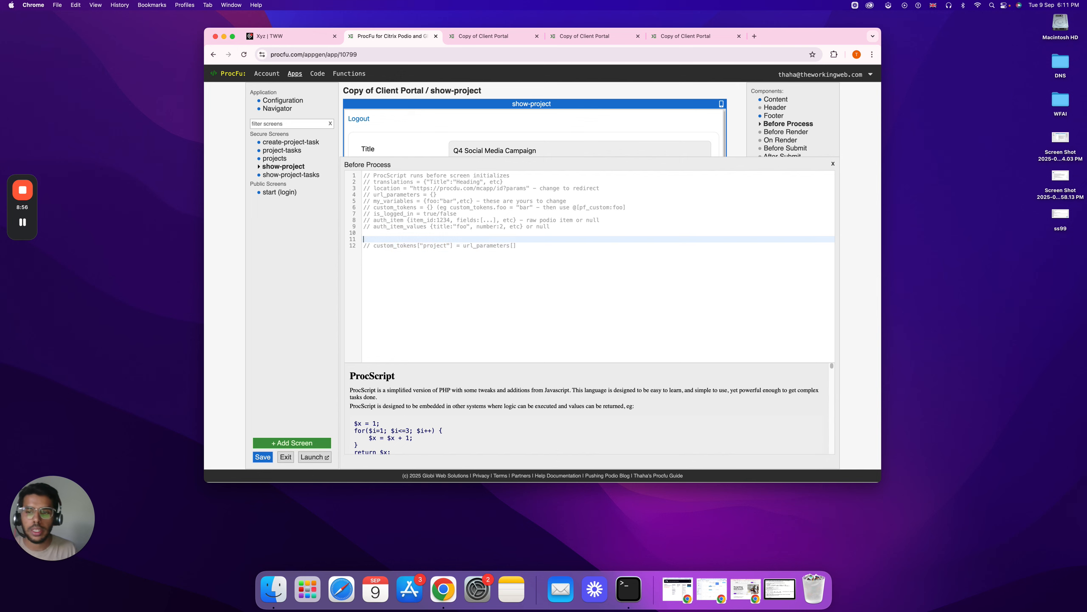
Step: Add the line print url_parameters; above the commented assignment and save the app
type("print")
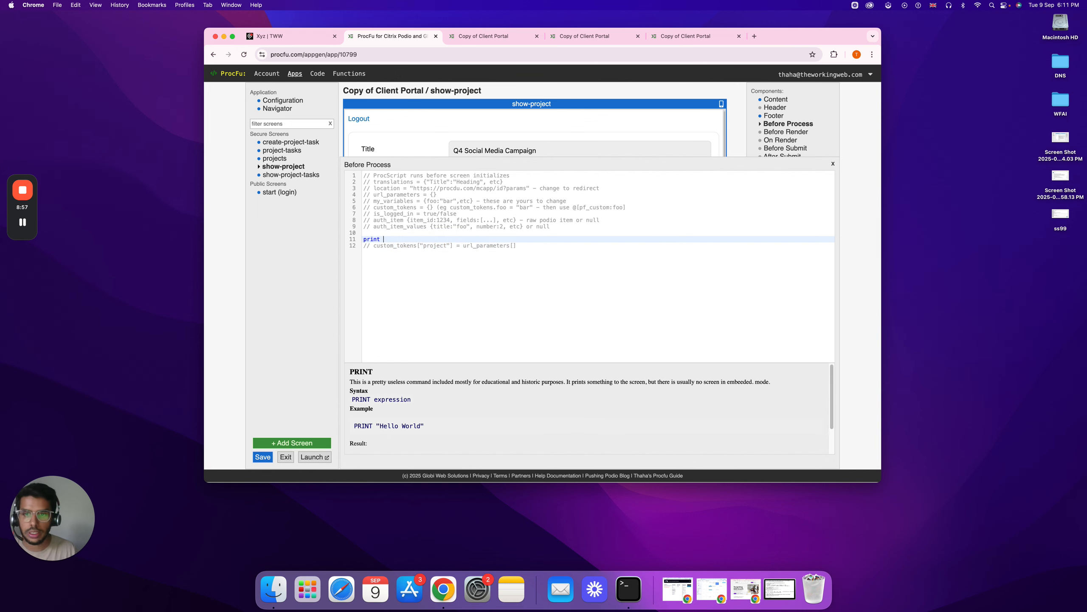
double_click(493, 246)
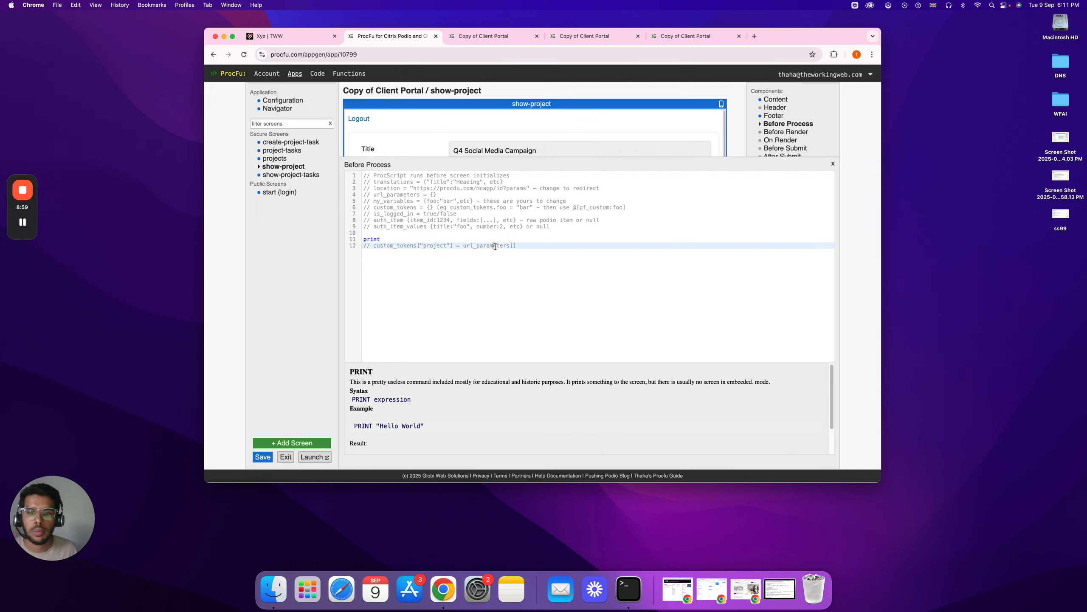
key("super+c")
left_click(386, 241)
key("super+v")
type(";")
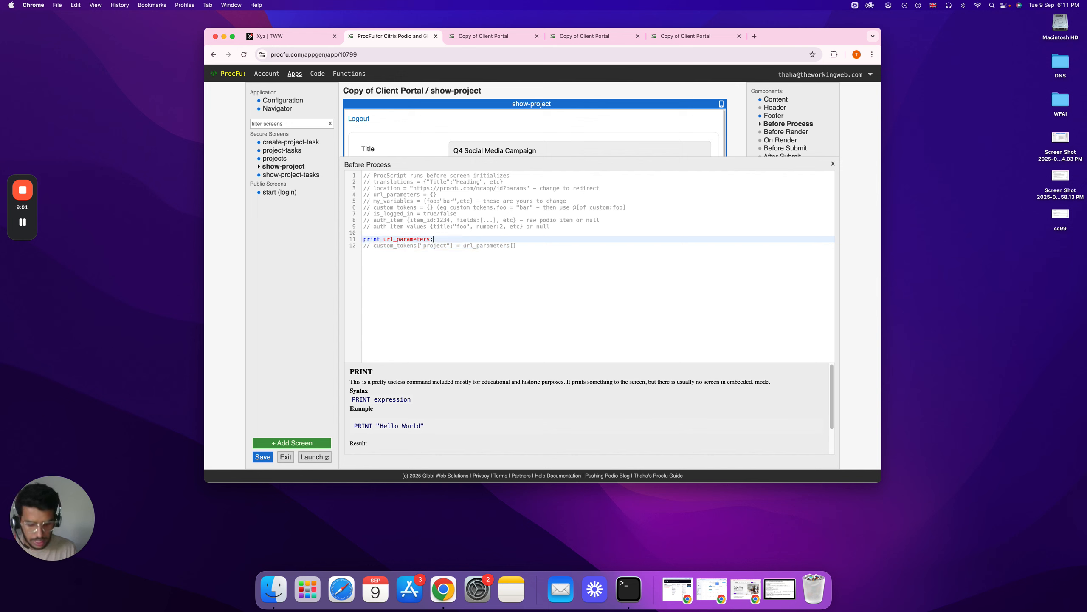
left_click(263, 458)
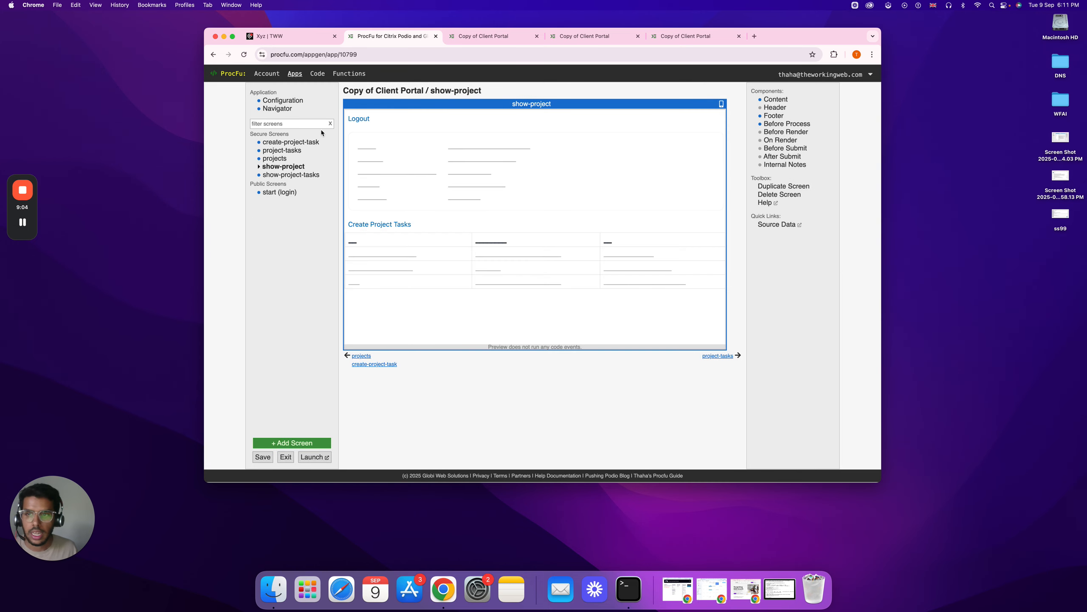
Step: Switch to the portal, cancel the task form and copy the pf-clicked-id key from the parameters printed on the project page
left_click(482, 38)
left_click(431, 139)
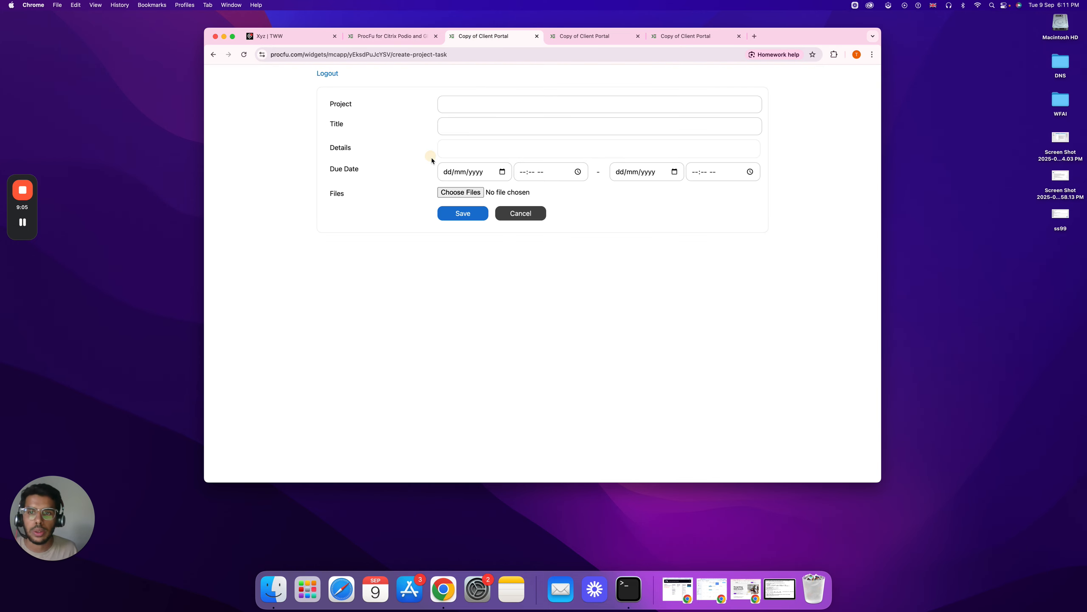
left_click(503, 213)
left_click_drag(313, 92, 509, 92)
left_click(323, 112)
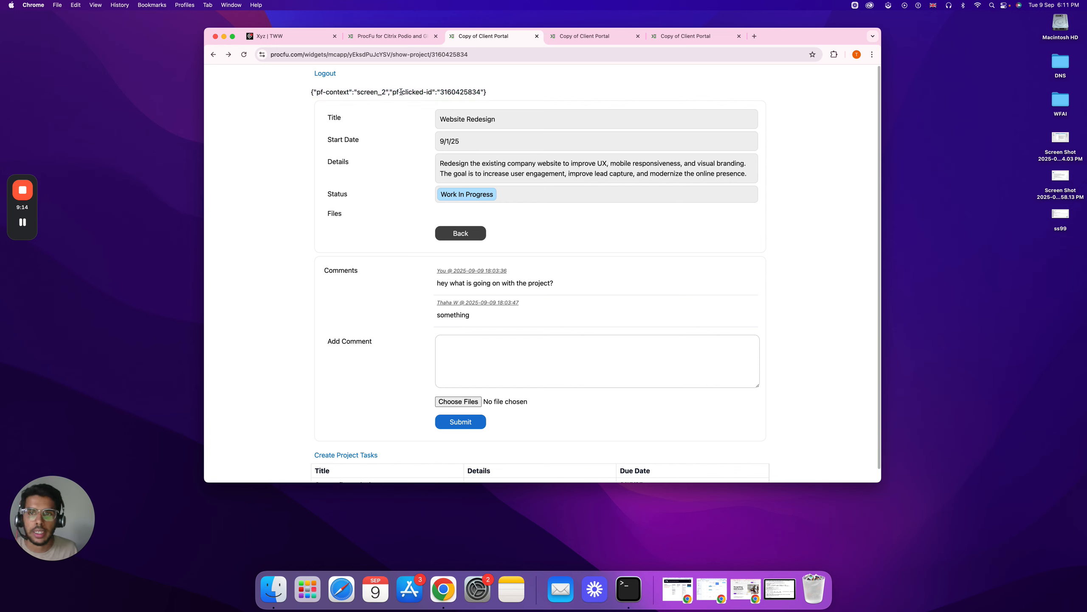
left_click_drag(392, 92, 434, 92)
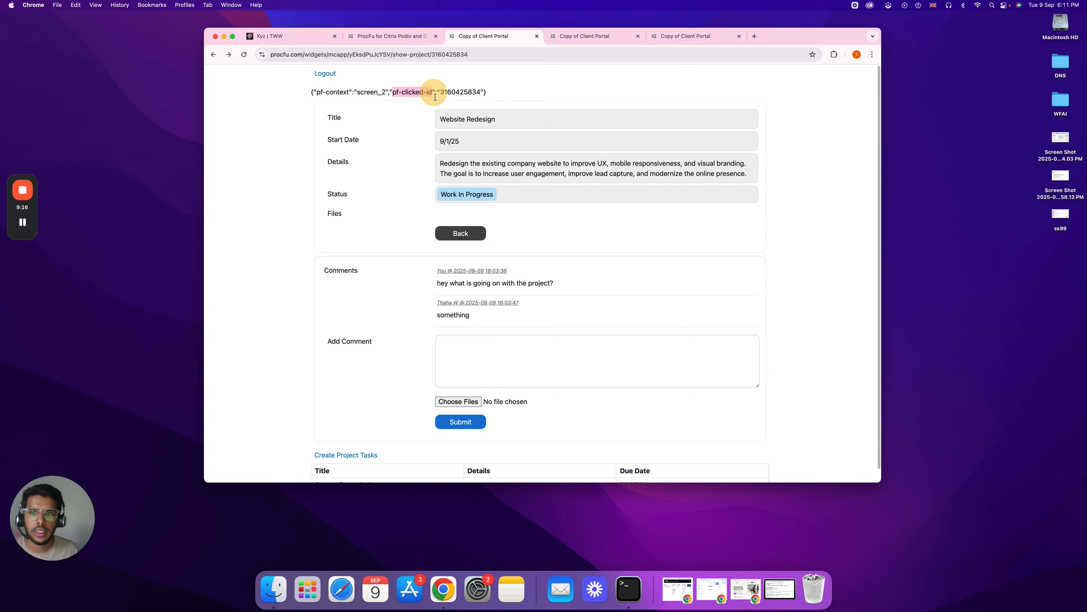
key("super+c")
Step: Return to ProcFu's show-project Before Process script, uncomment the custom token assignment and delete the print line
left_click(378, 36)
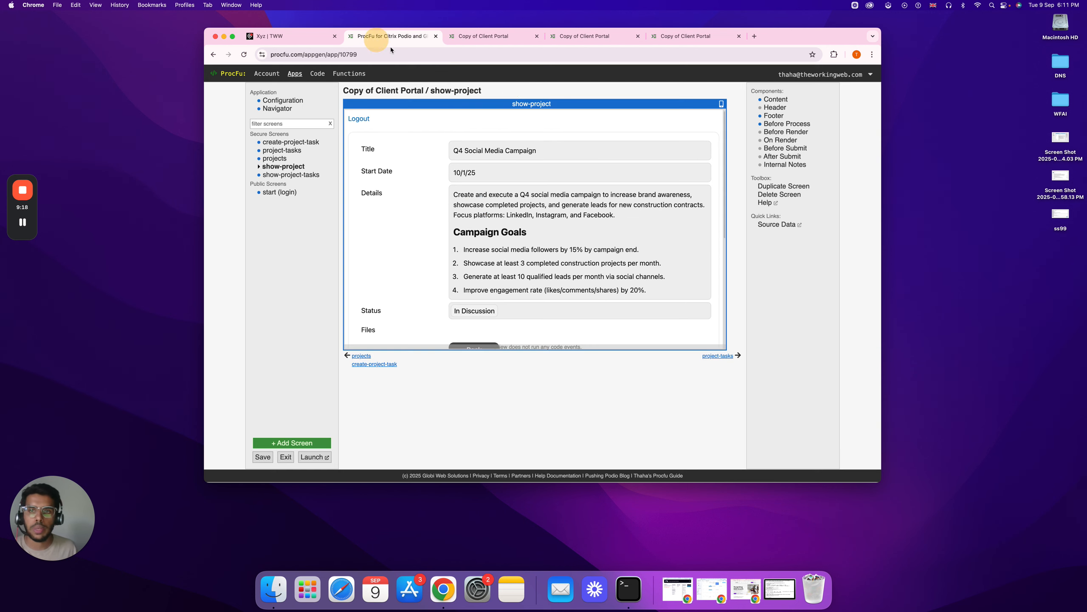
left_click(771, 124)
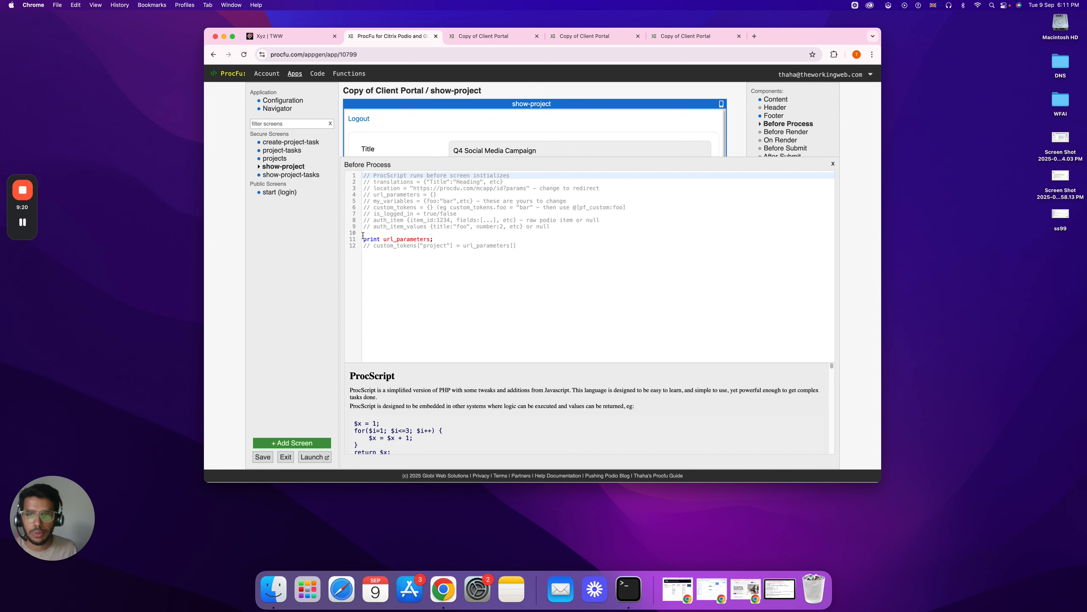
left_click(372, 246)
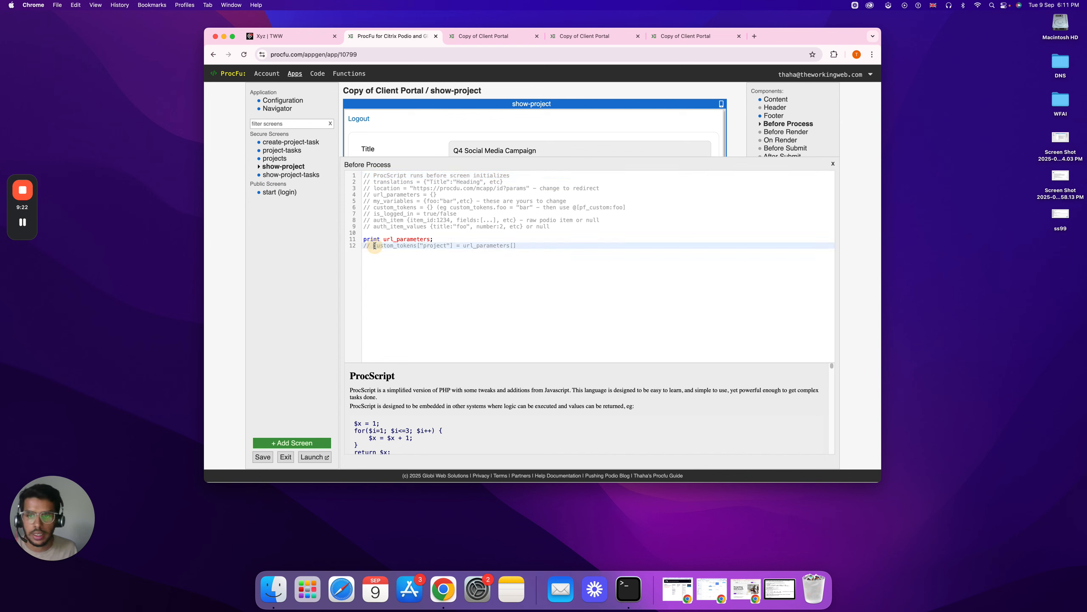
key("BackSpace")
key("BackSpace")
key("BackSpace")
key("Up")
key("shift+super+Right")
key("BackSpace")
key("Delete")
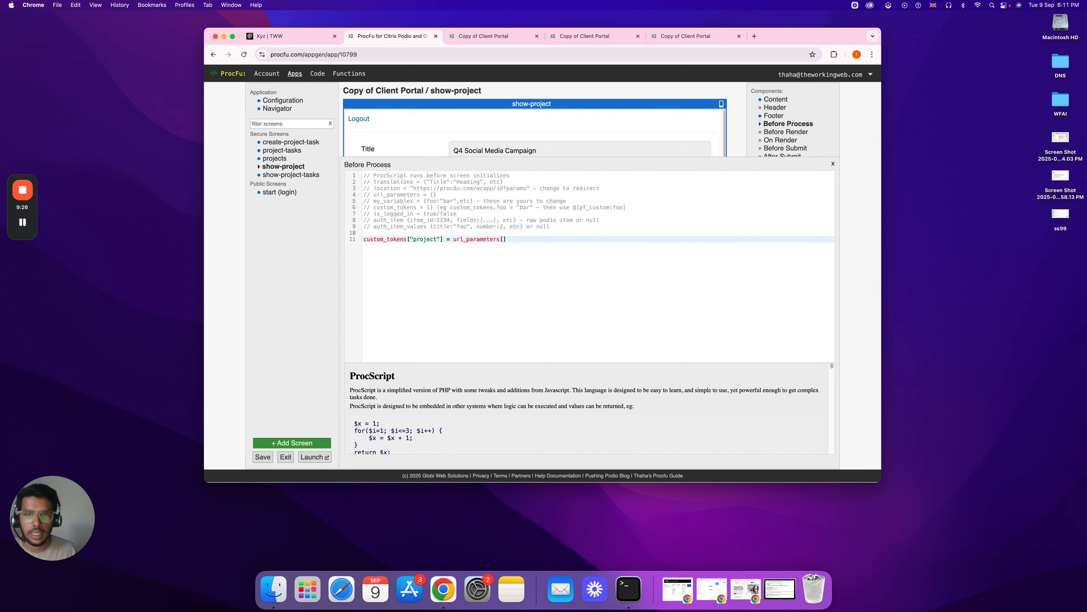
Step: Insert "pf-clicked-id" as the url_parameters key and end the assignment with a semicolon
left_click(506, 238)
type("\"\"")
key("super+v")
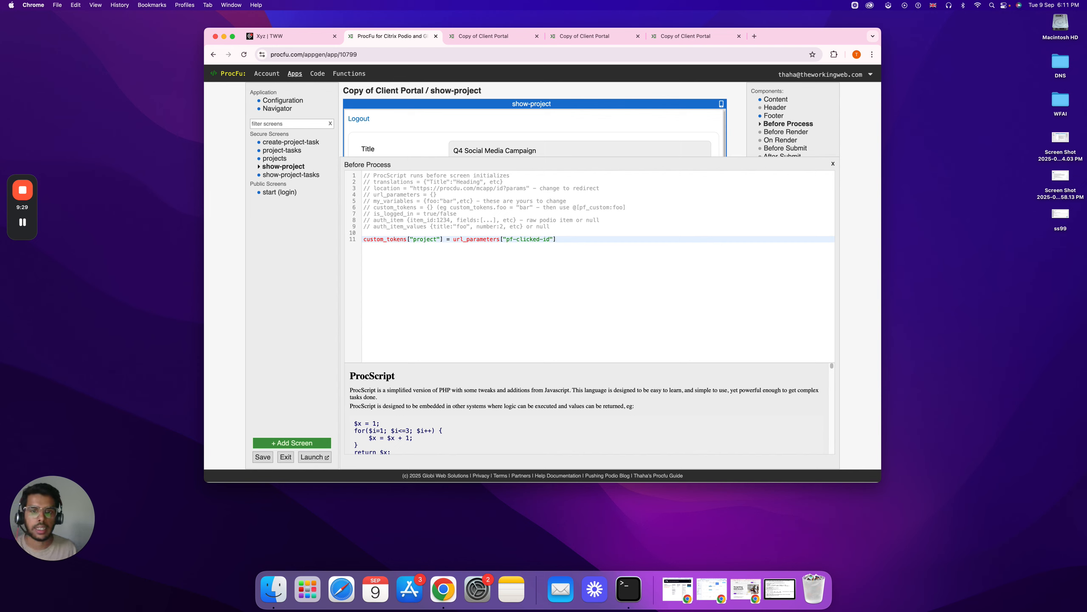
left_click(563, 240)
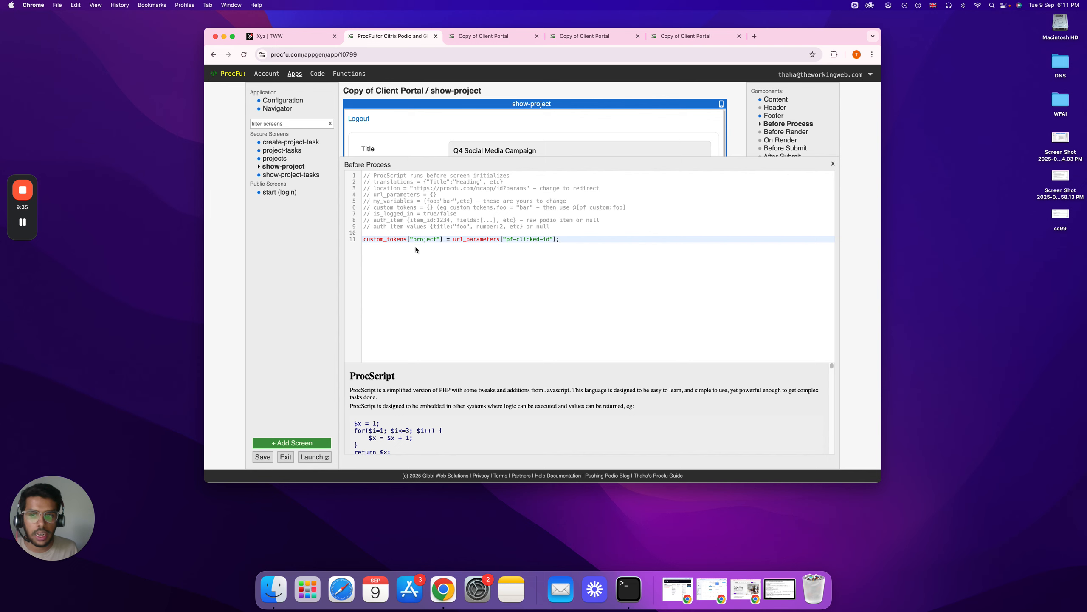
Step: Examine the project custom token's name and the @[pf_custom:foo] usage example in the script's comments
left_click_drag(364, 239, 444, 239)
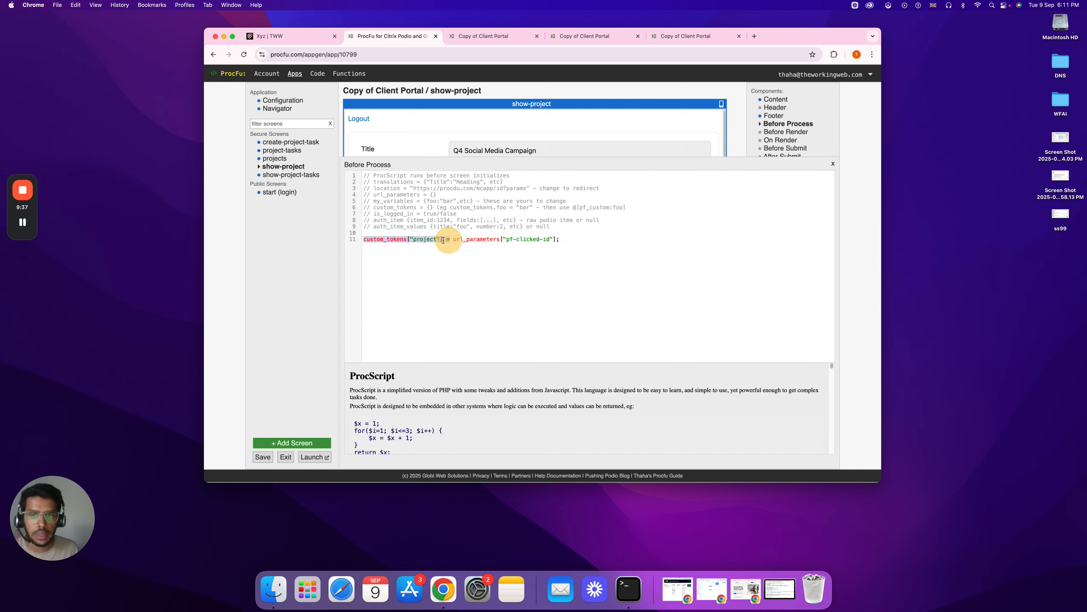
left_click(453, 283)
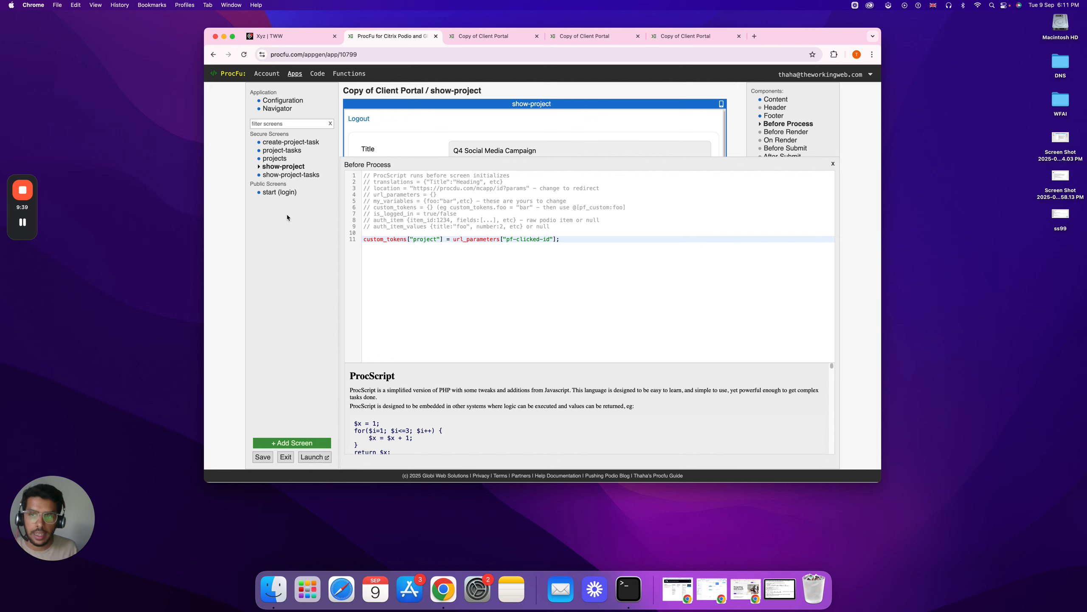
left_click_drag(573, 208, 626, 209)
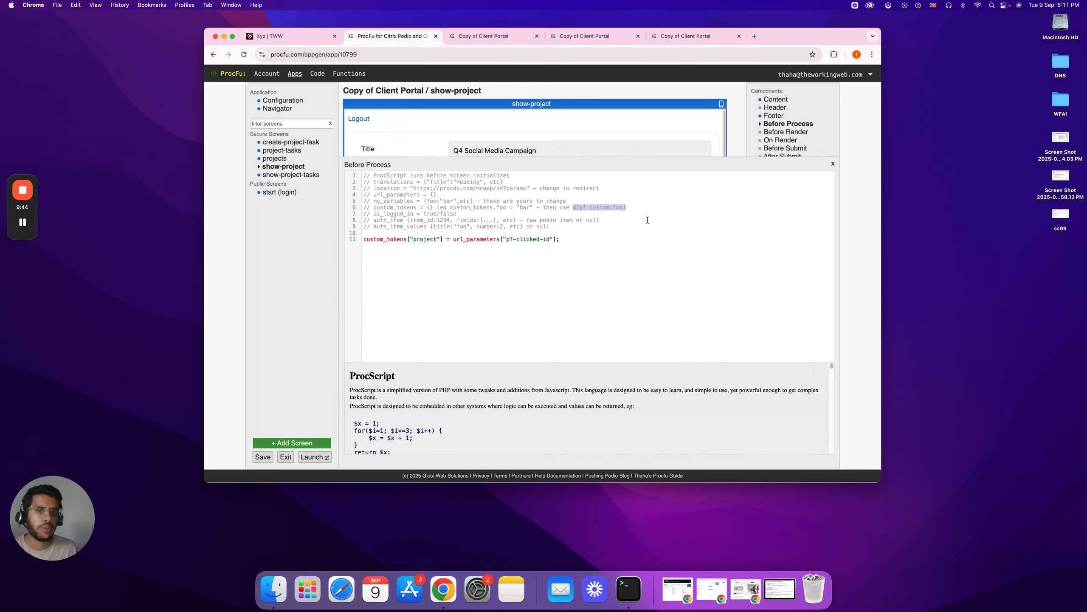
Step: In the create-project-task screen's content settings, set the hidden Project field's default value to @[pf_custom:project]
left_click(291, 174)
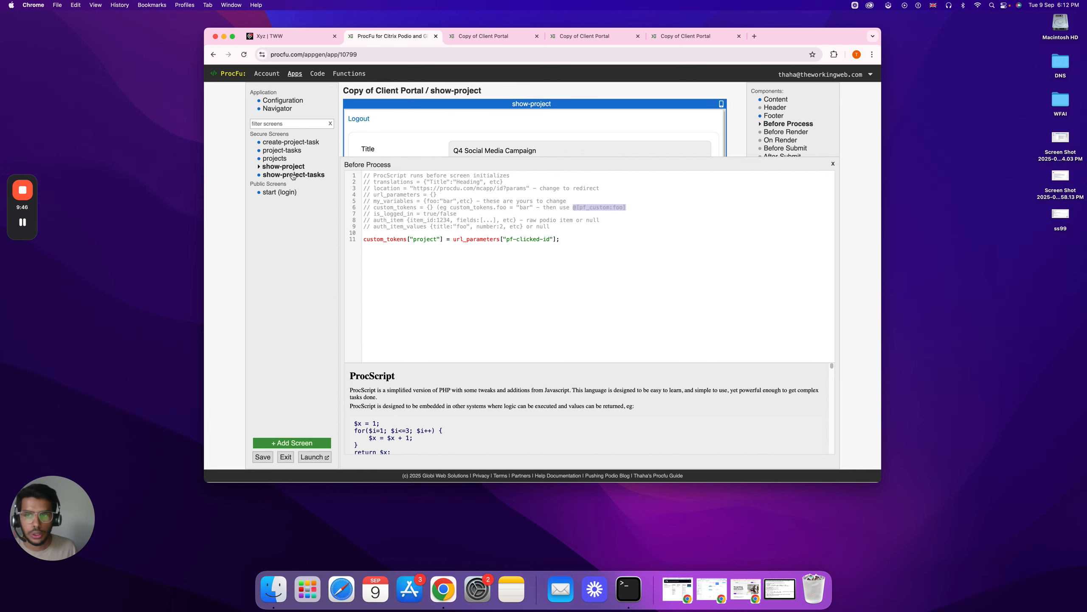
left_click(775, 100)
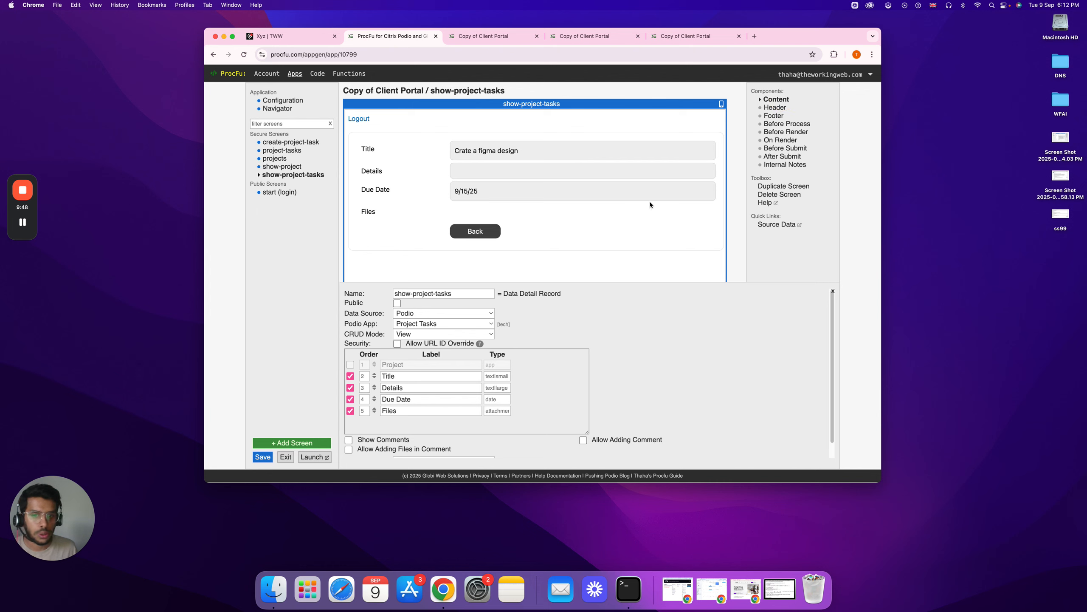
left_click(292, 142)
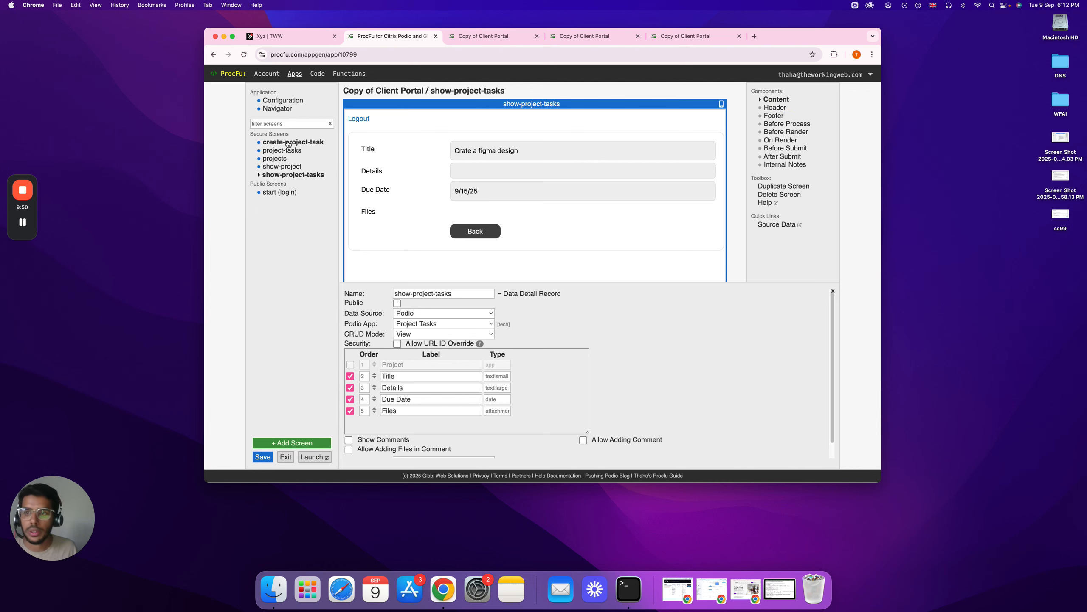
left_click(775, 100)
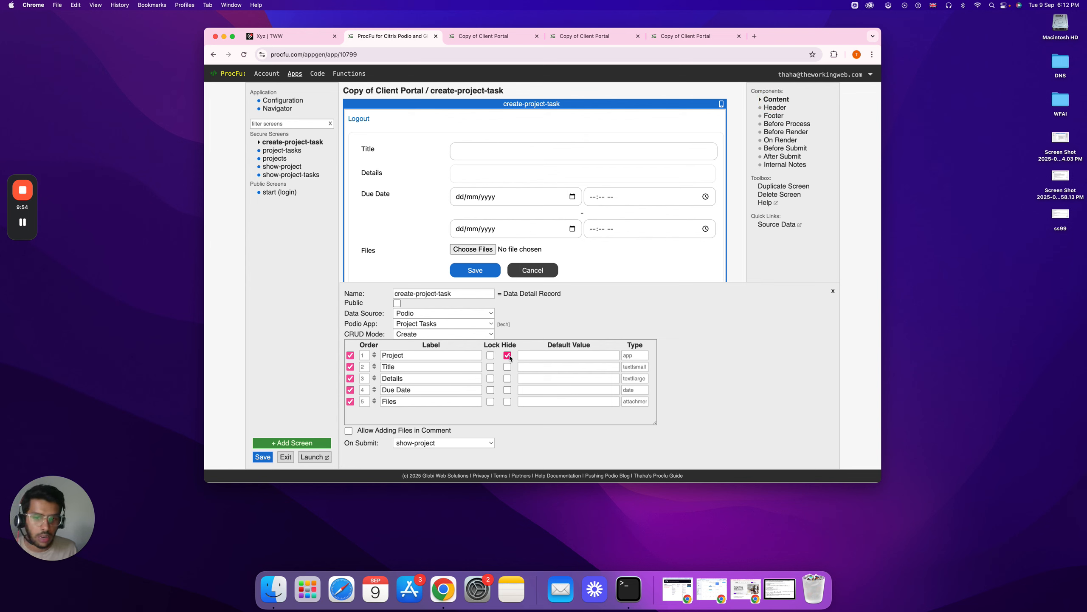
left_click(523, 355)
key("super+v")
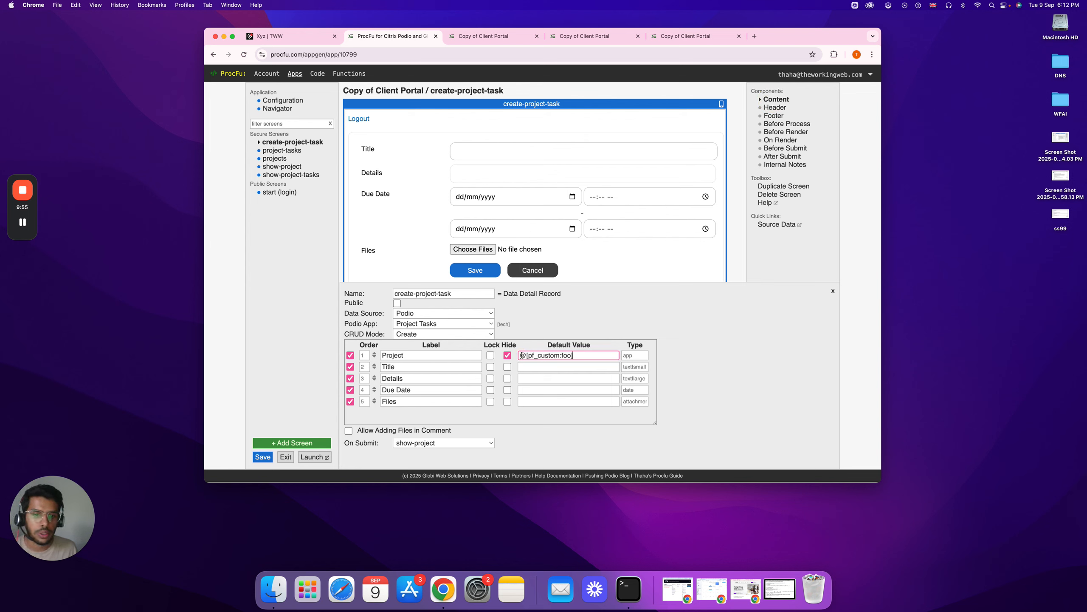
double_click(569, 356)
type("project")
left_click(689, 349)
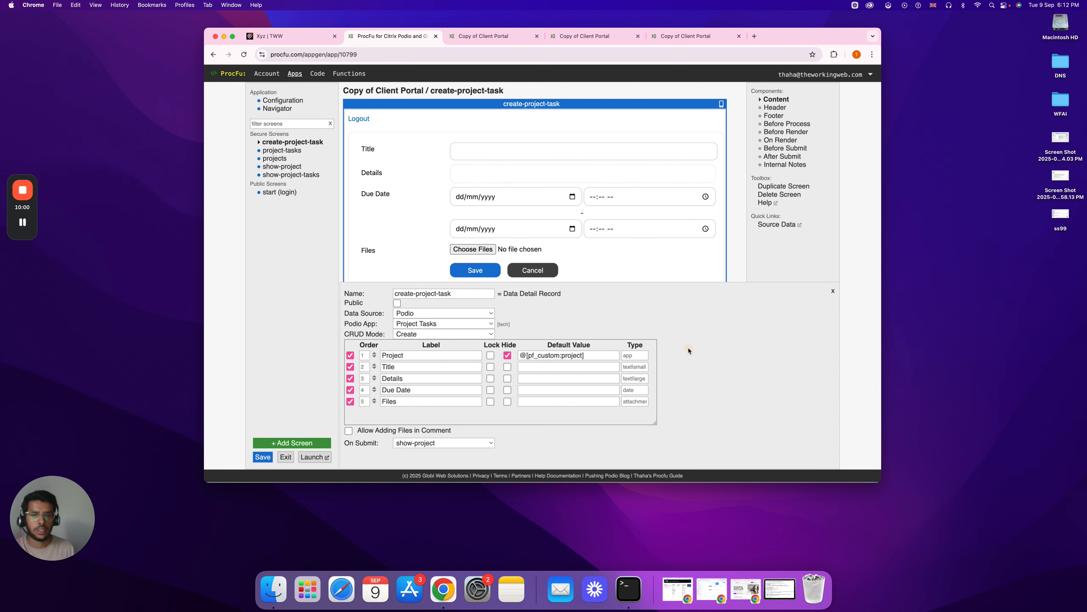
Step: Switch to the client portal and examine the project ID in the page address and the printed pf-clicked-id parameter
left_click(284, 166)
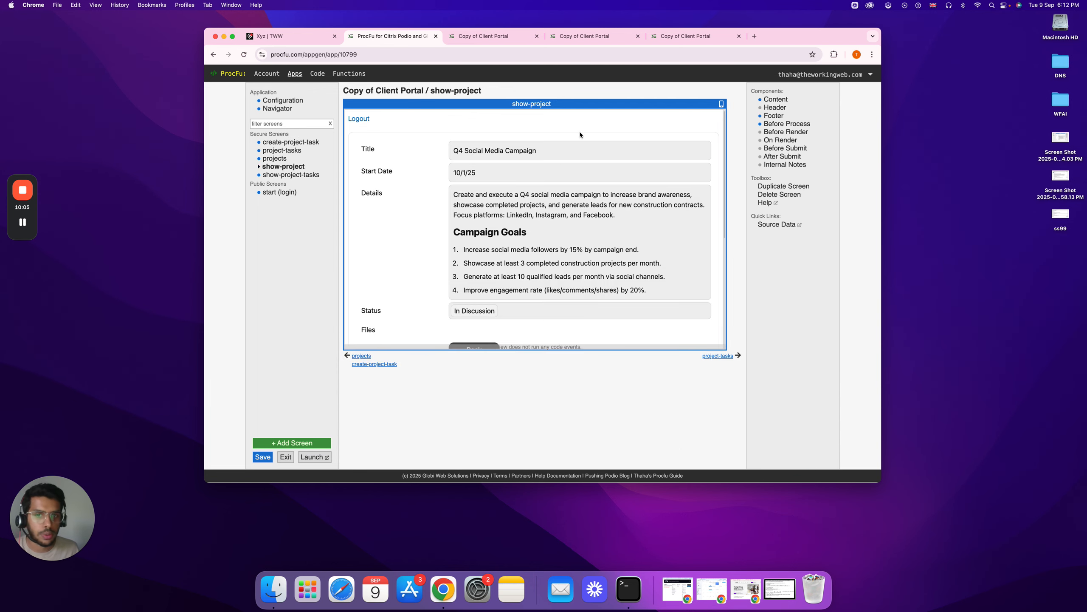
left_click(485, 36)
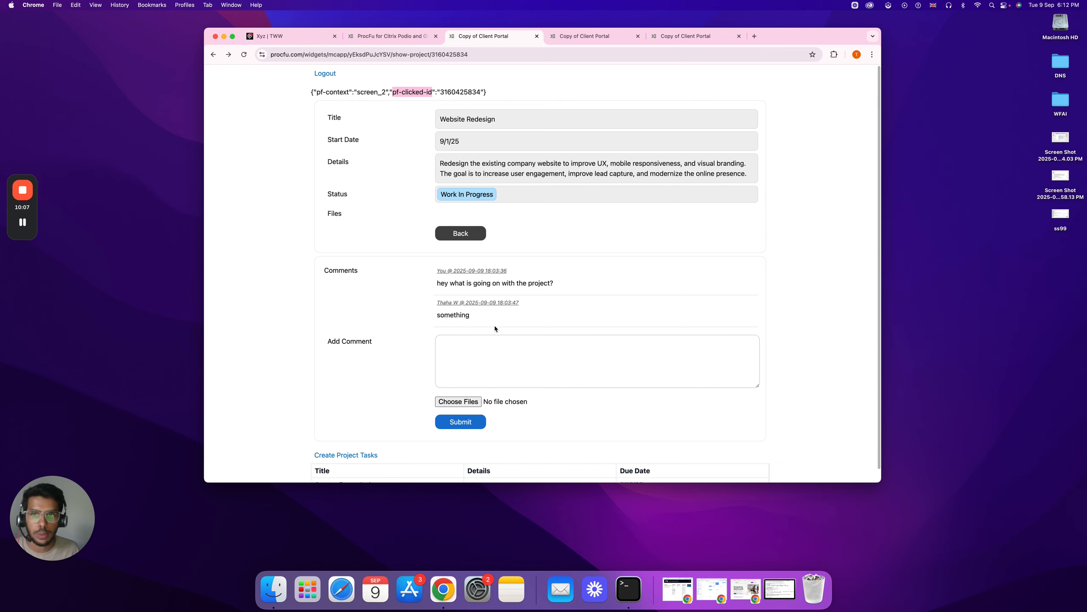
left_click(458, 55)
left_click(457, 55)
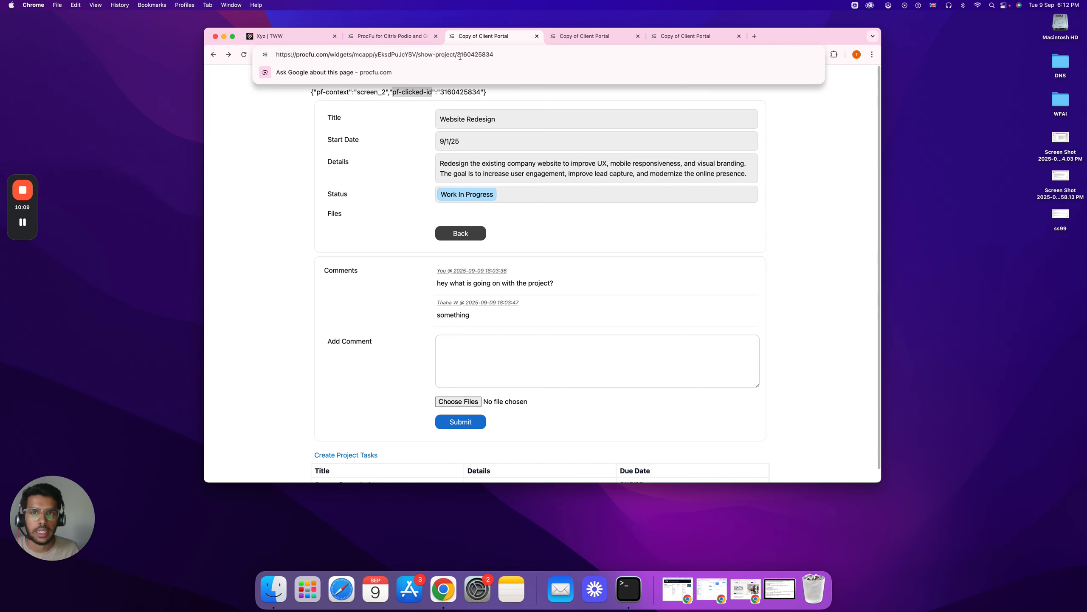
left_click(539, 93)
left_click_drag(393, 92, 427, 91)
Step: Return to ProcFu's show-project Before Process script and review the project token assignment and the @[pf_custom:foo] usage comment
left_click(399, 38)
left_click(783, 124)
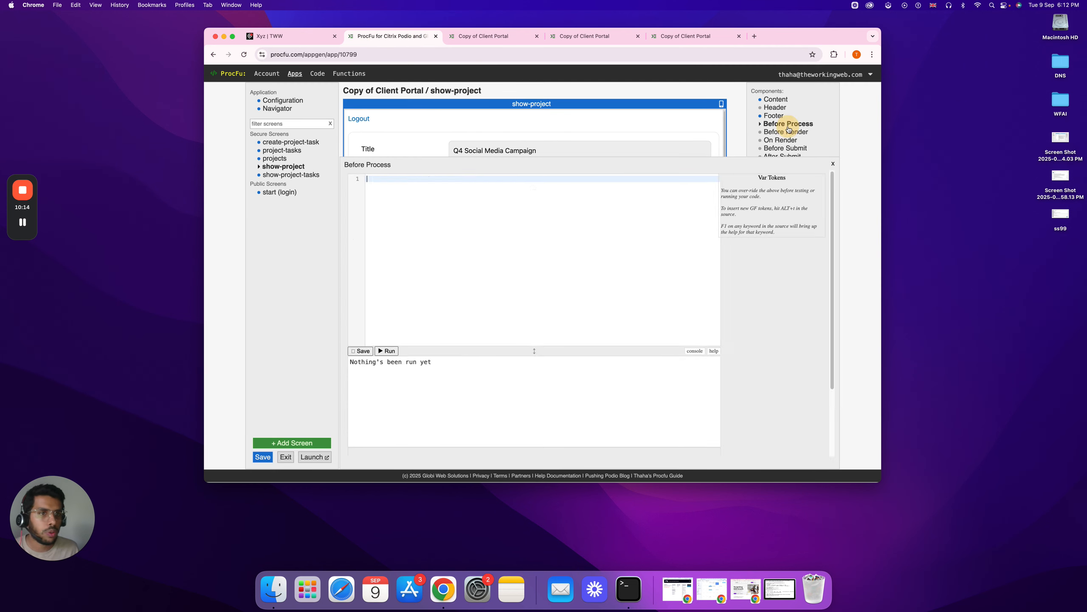
left_click_drag(500, 241, 556, 259)
left_click(557, 293)
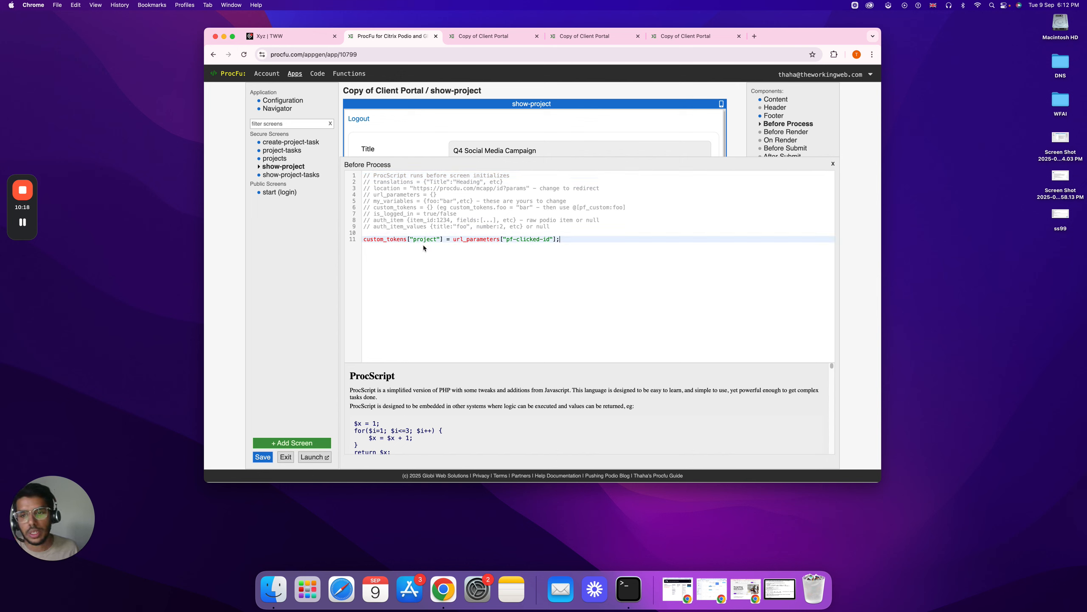
left_click_drag(364, 241, 443, 237)
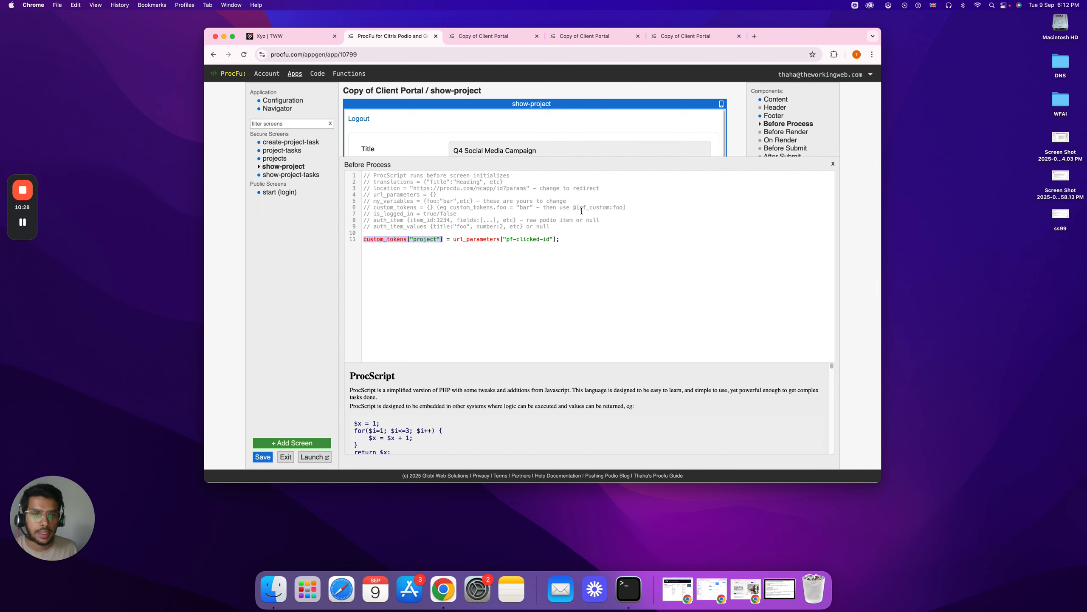
left_click_drag(572, 206, 626, 207)
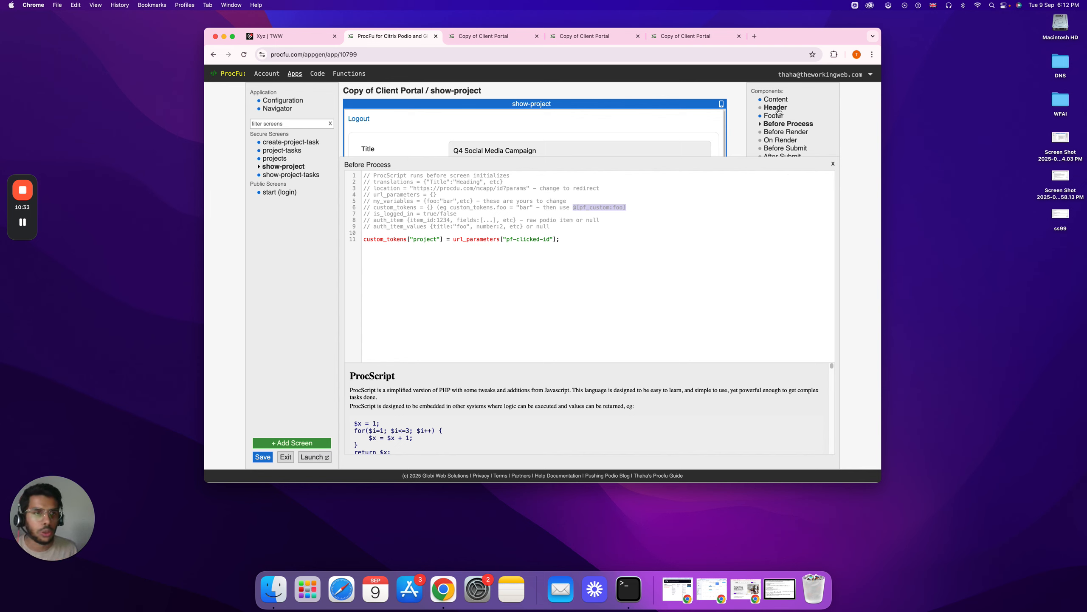
Step: Check the token name in create-project-task's Project default value and save the app
left_click(281, 142)
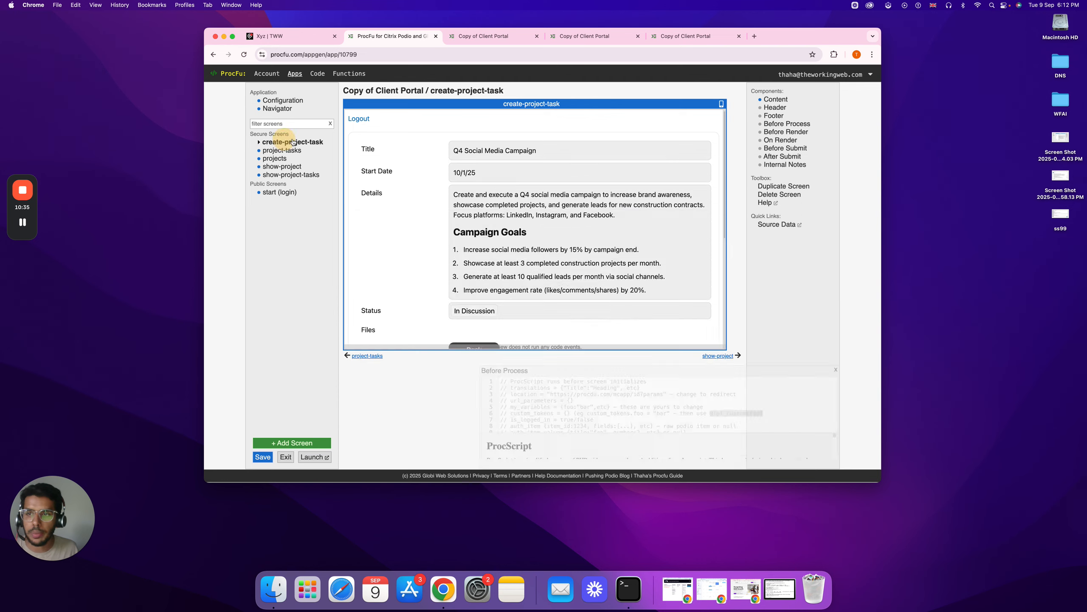
left_click(771, 99)
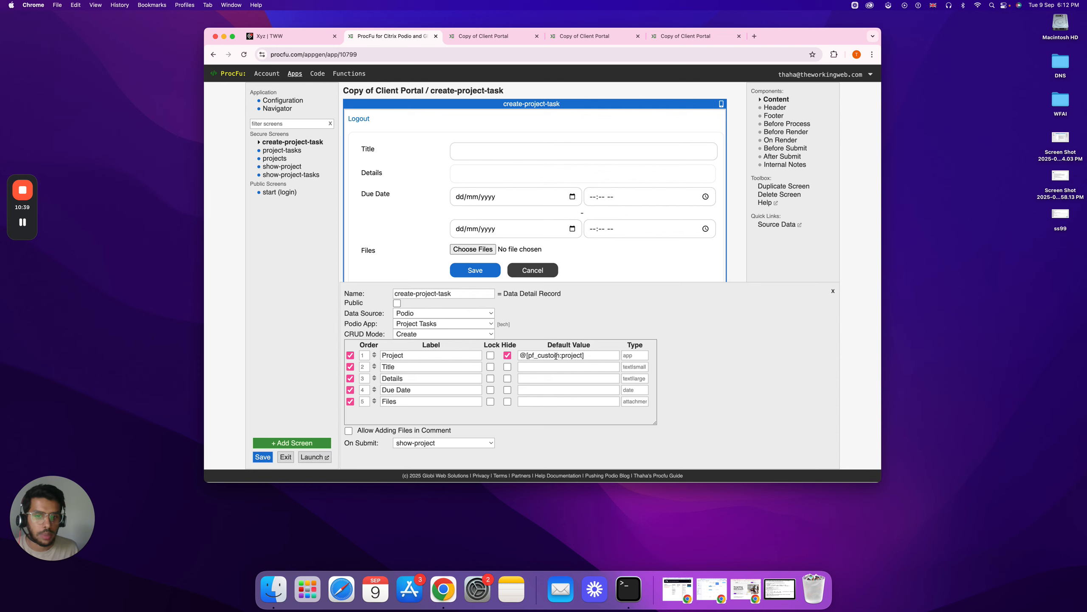
double_click(573, 356)
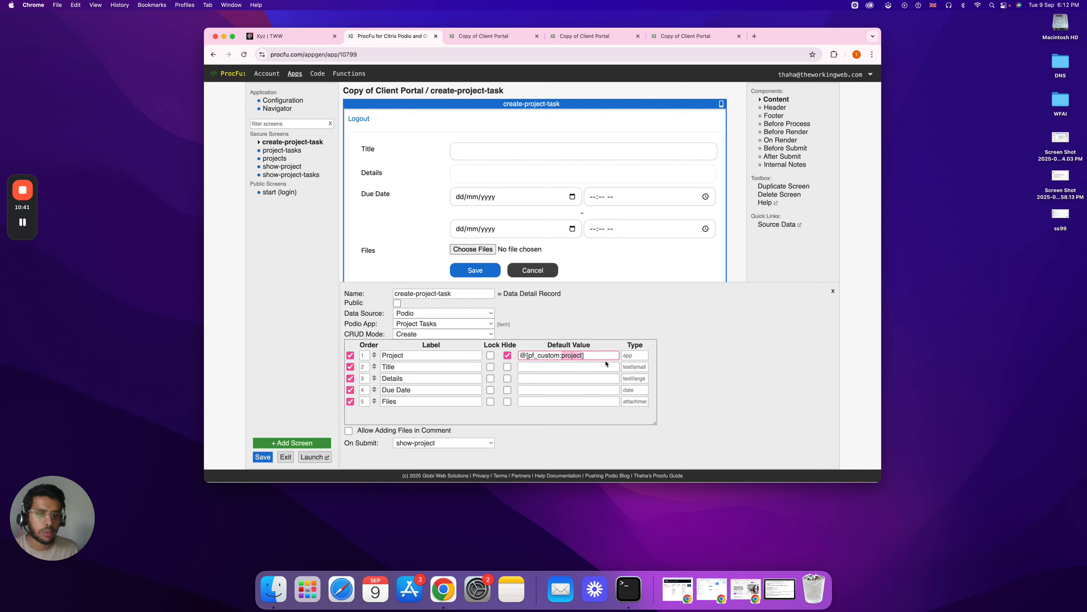
left_click(260, 458)
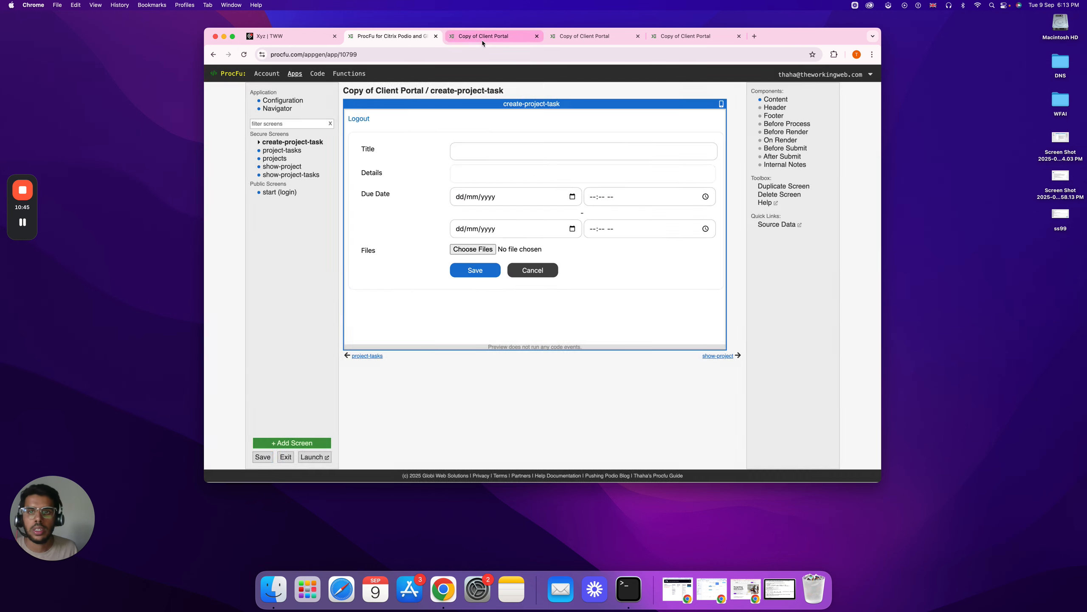
Step: Reload the Website Redesign project page in the portal and create a project task titled "abc"
left_click(458, 37)
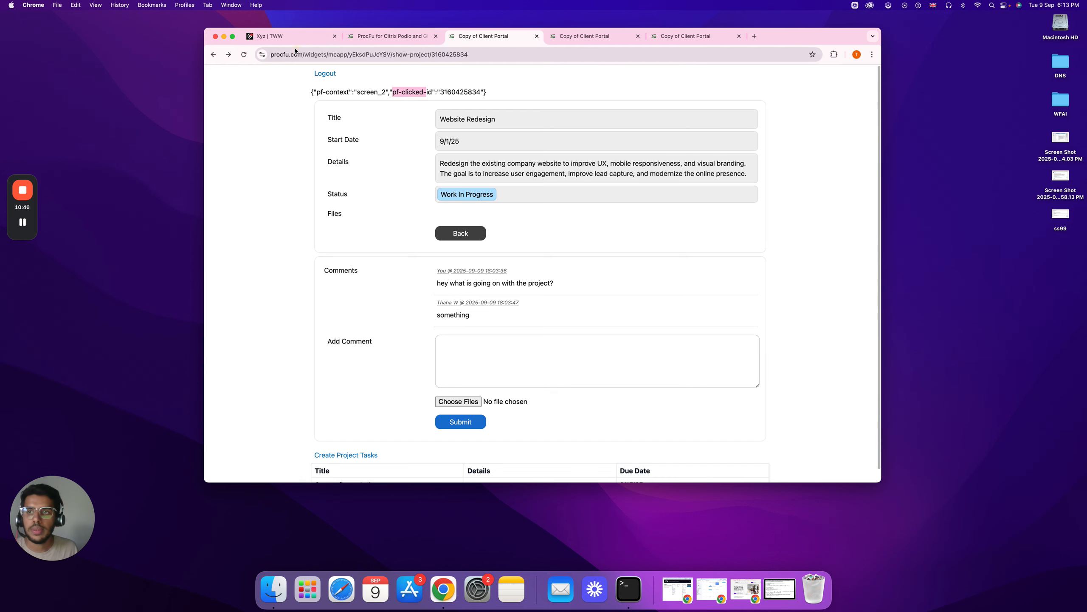
left_click(243, 55)
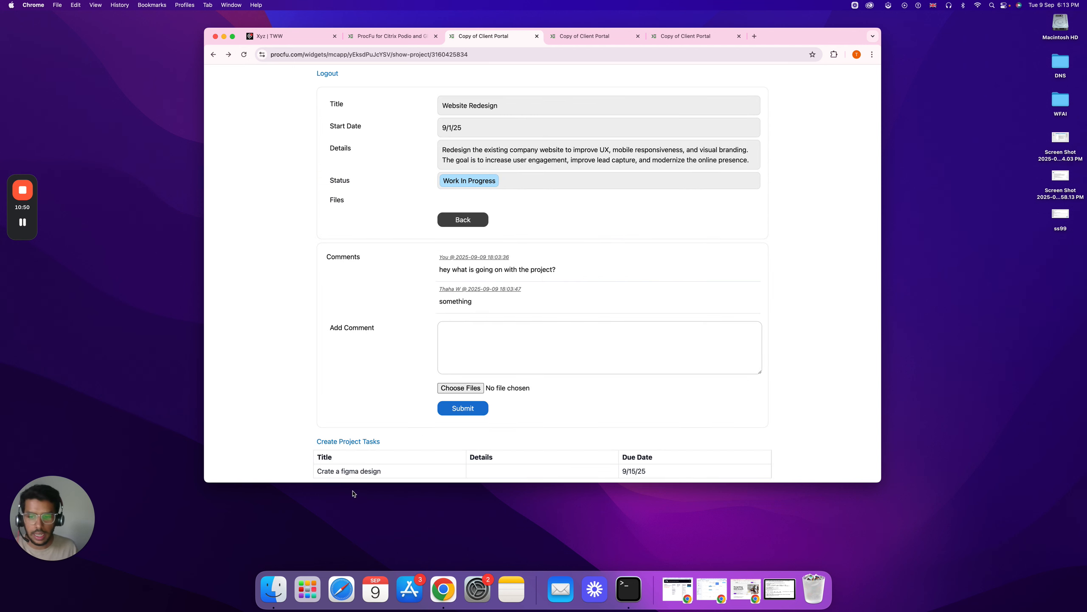
left_click(355, 442)
left_click(468, 103)
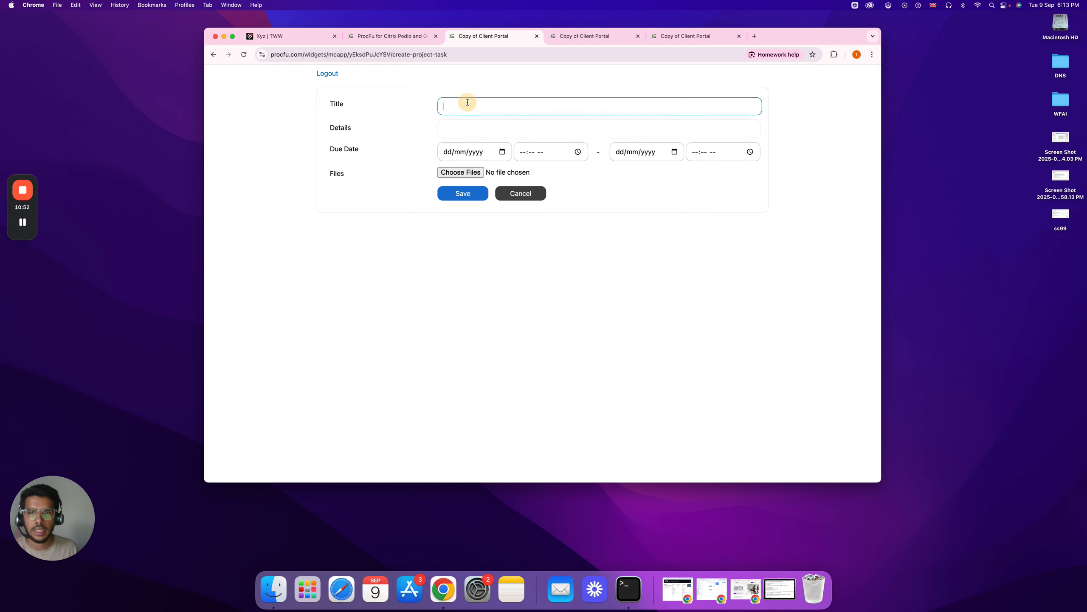
type("abc")
key("Tab")
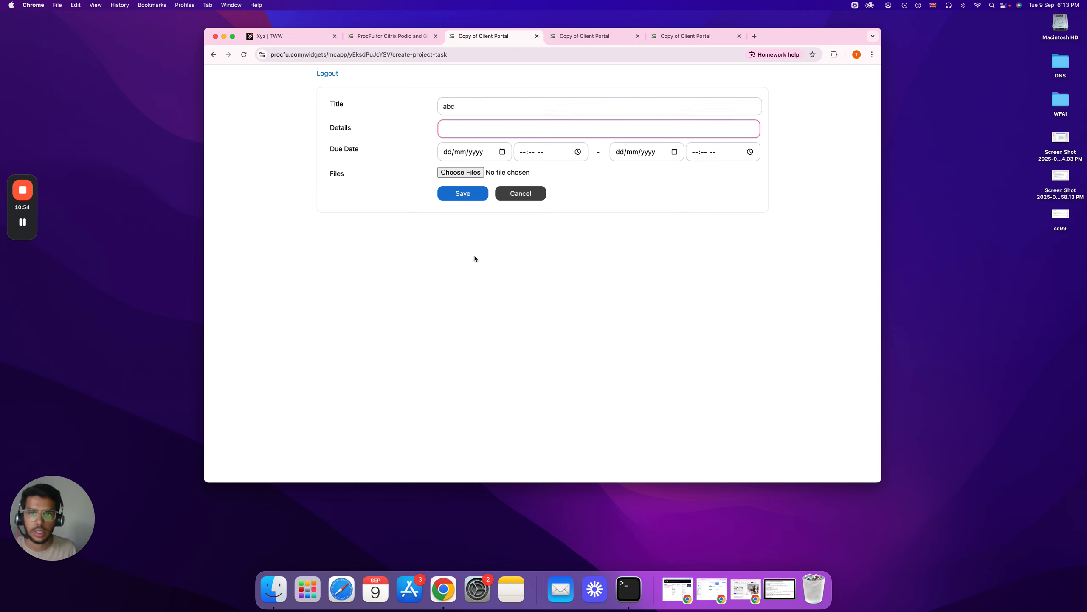
left_click(463, 195)
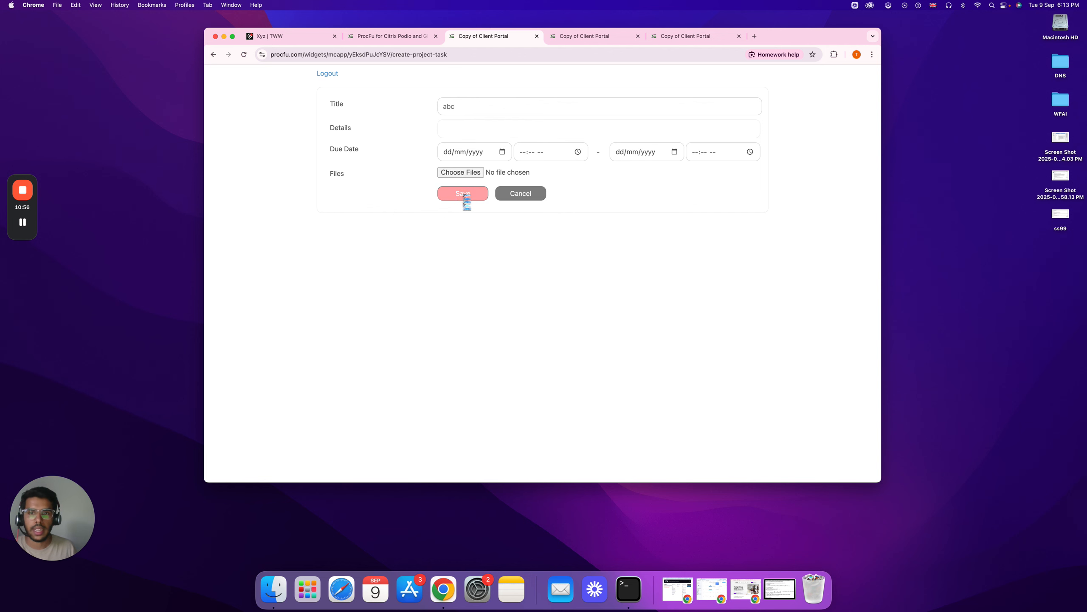
Step: Check the project's task list, then switch to Podio and open the newly created project task from its notification
scroll(463, 197, "down", 2)
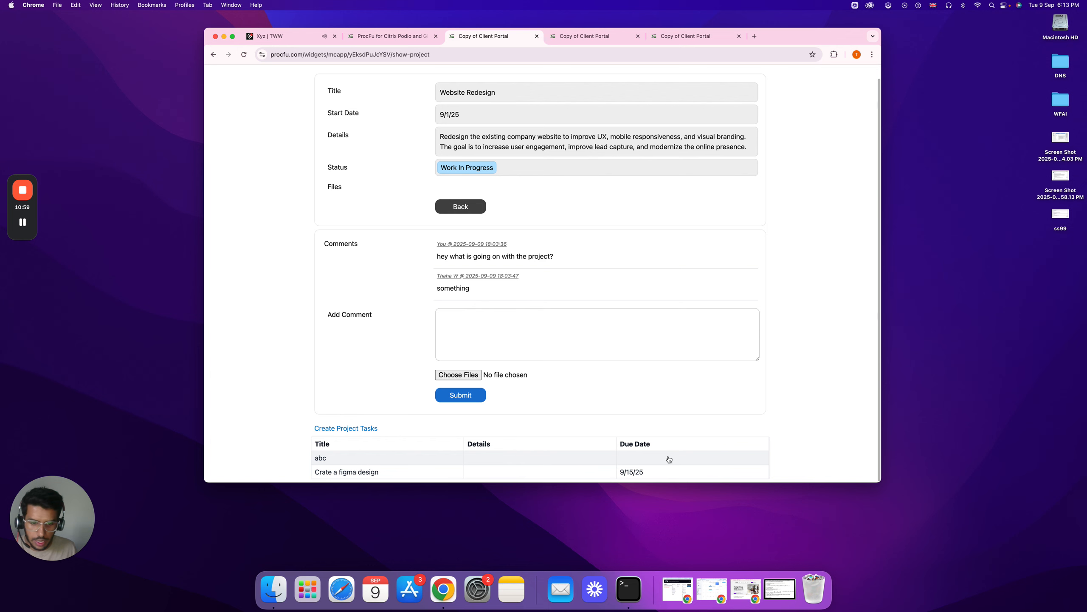
left_click(290, 36)
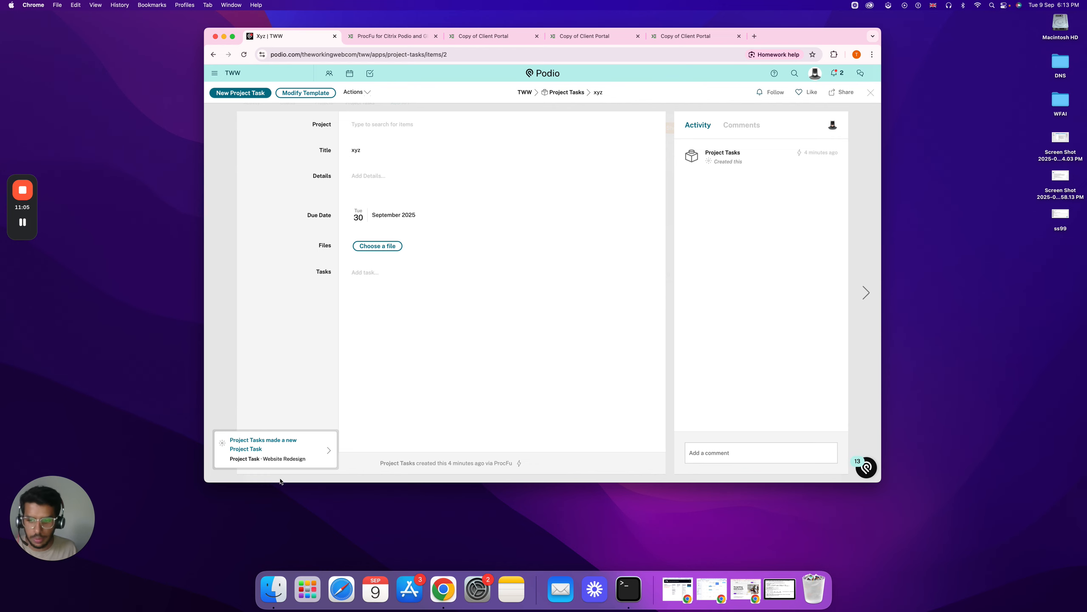
left_click(286, 457)
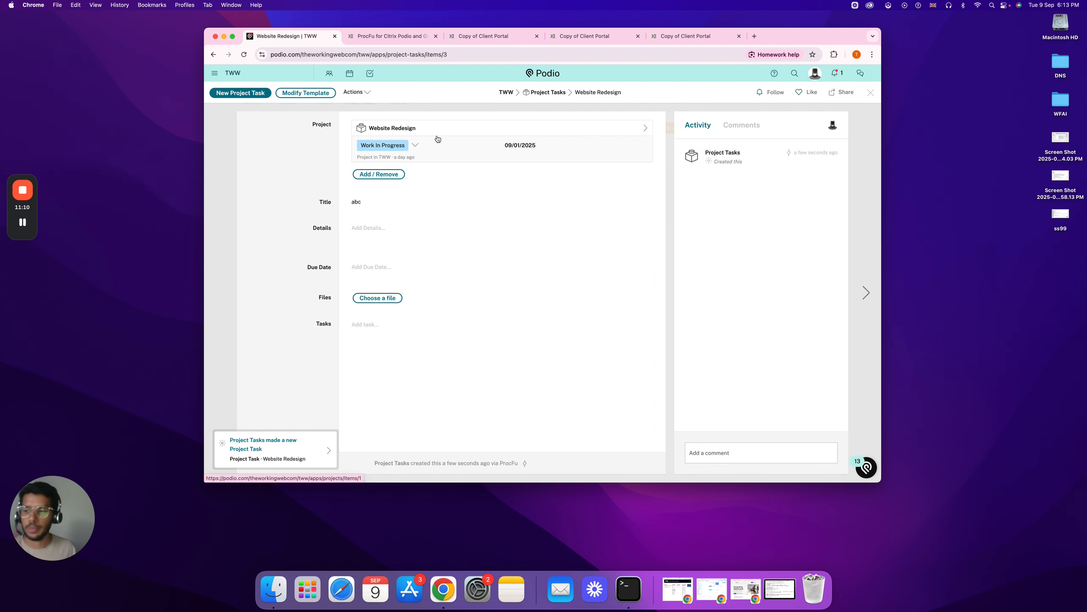
Step: Return to the portal and review the Website Redesign project page, its comments, task list and task creation form
left_click(392, 36)
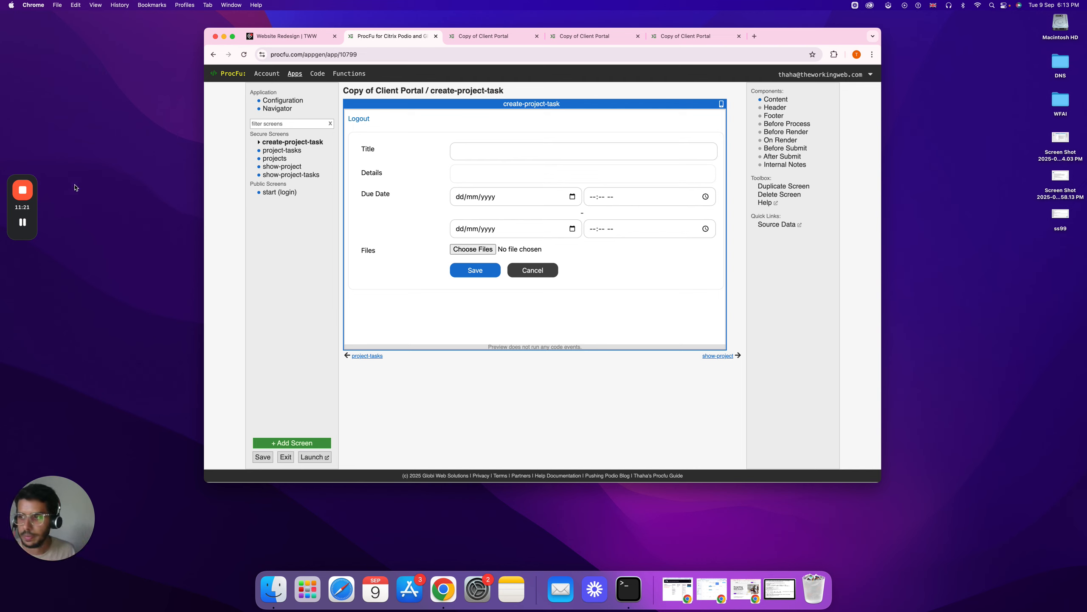
left_click(483, 38)
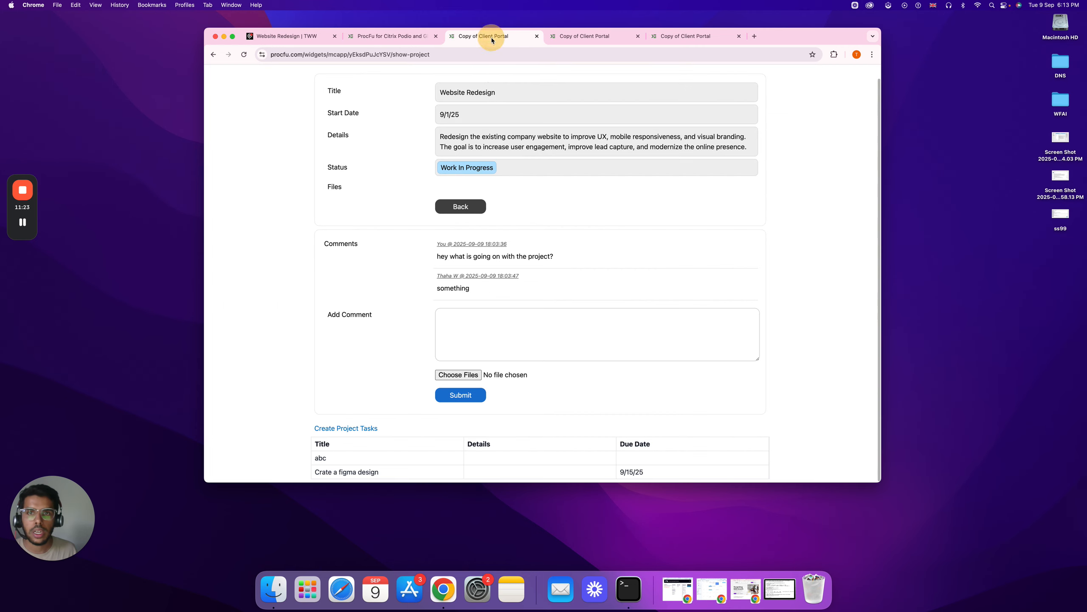
scroll(357, 91, "up", 1)
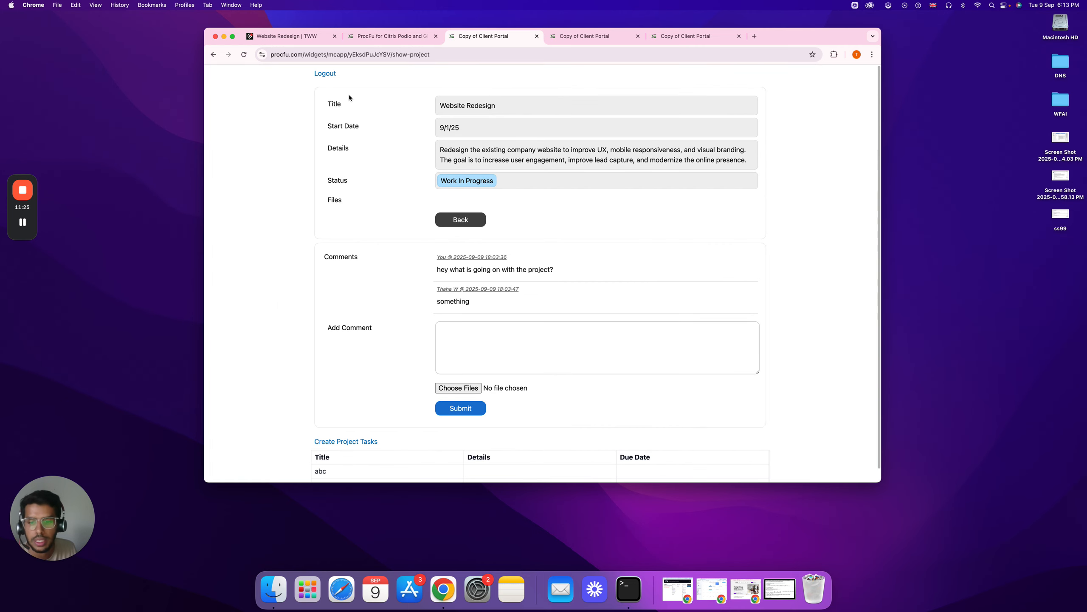
scroll(414, 199, "down", 1)
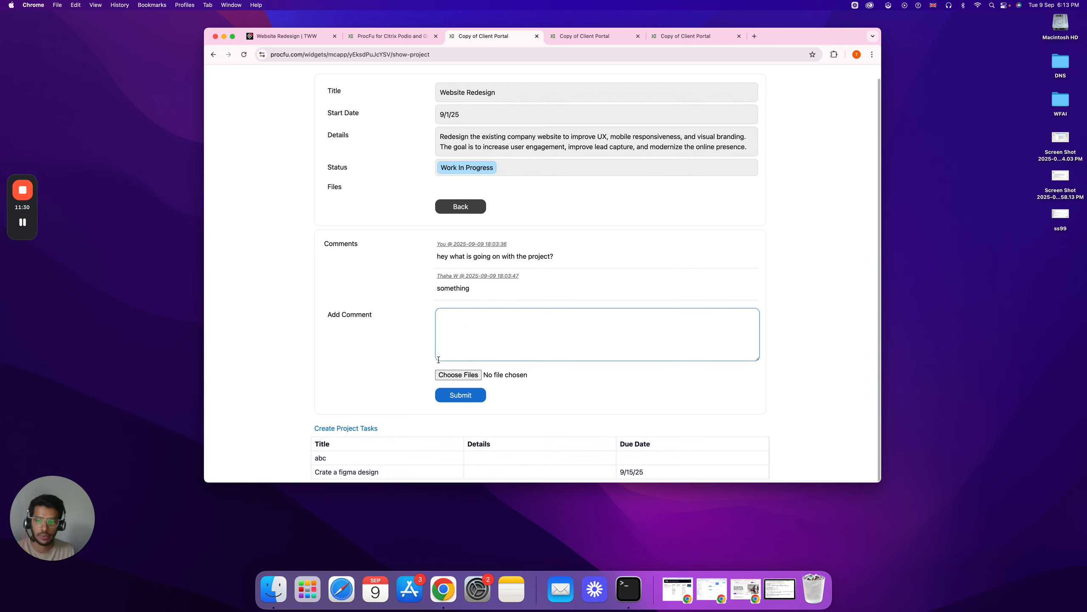
left_click(346, 428)
left_click(529, 205)
scroll(356, 256, "down", 1)
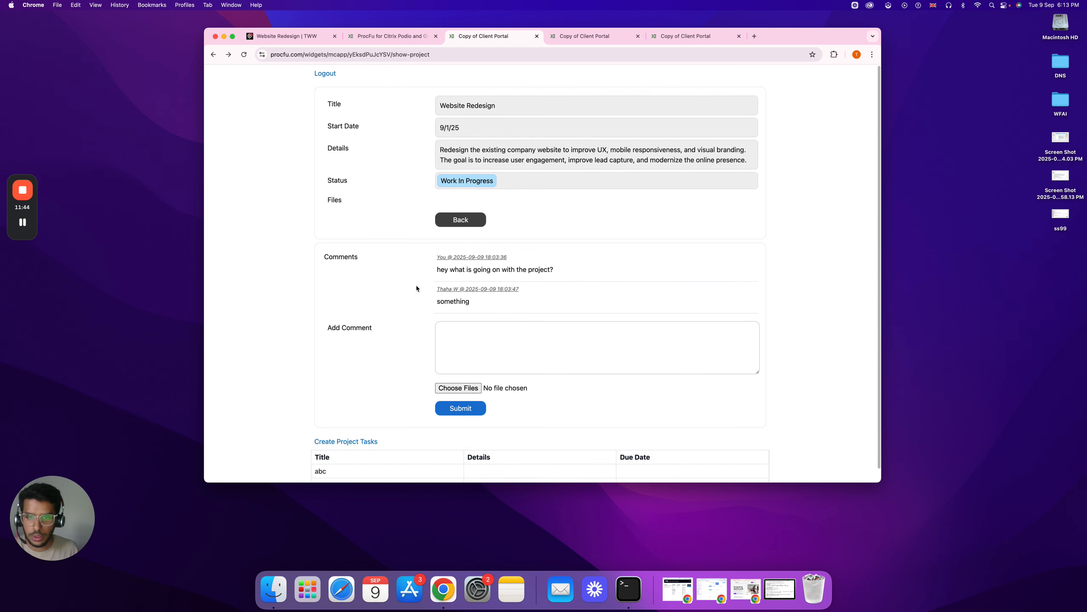
scroll(396, 163, "up", 1)
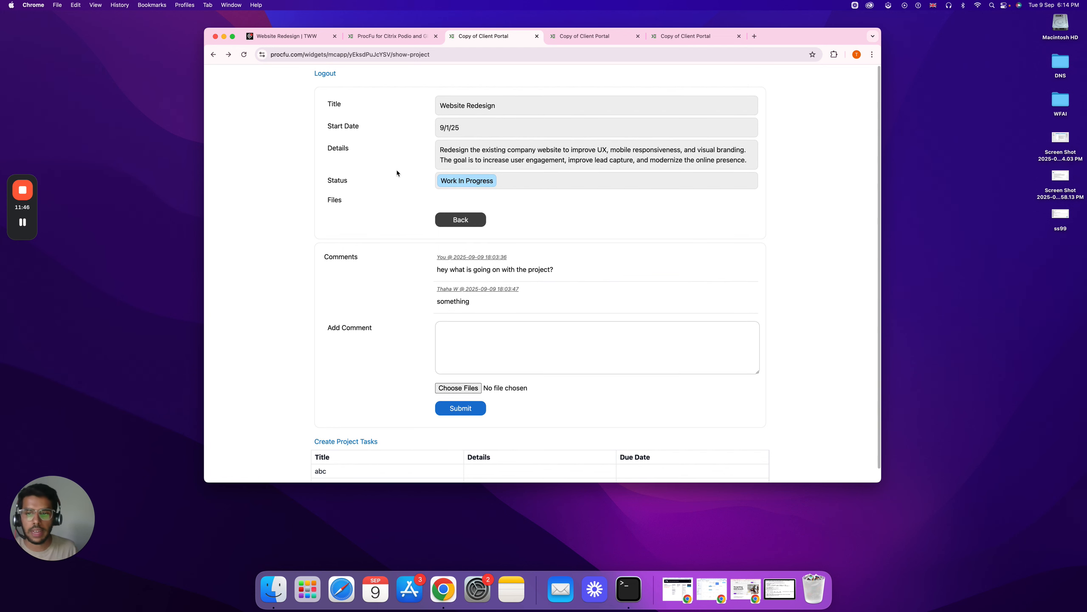